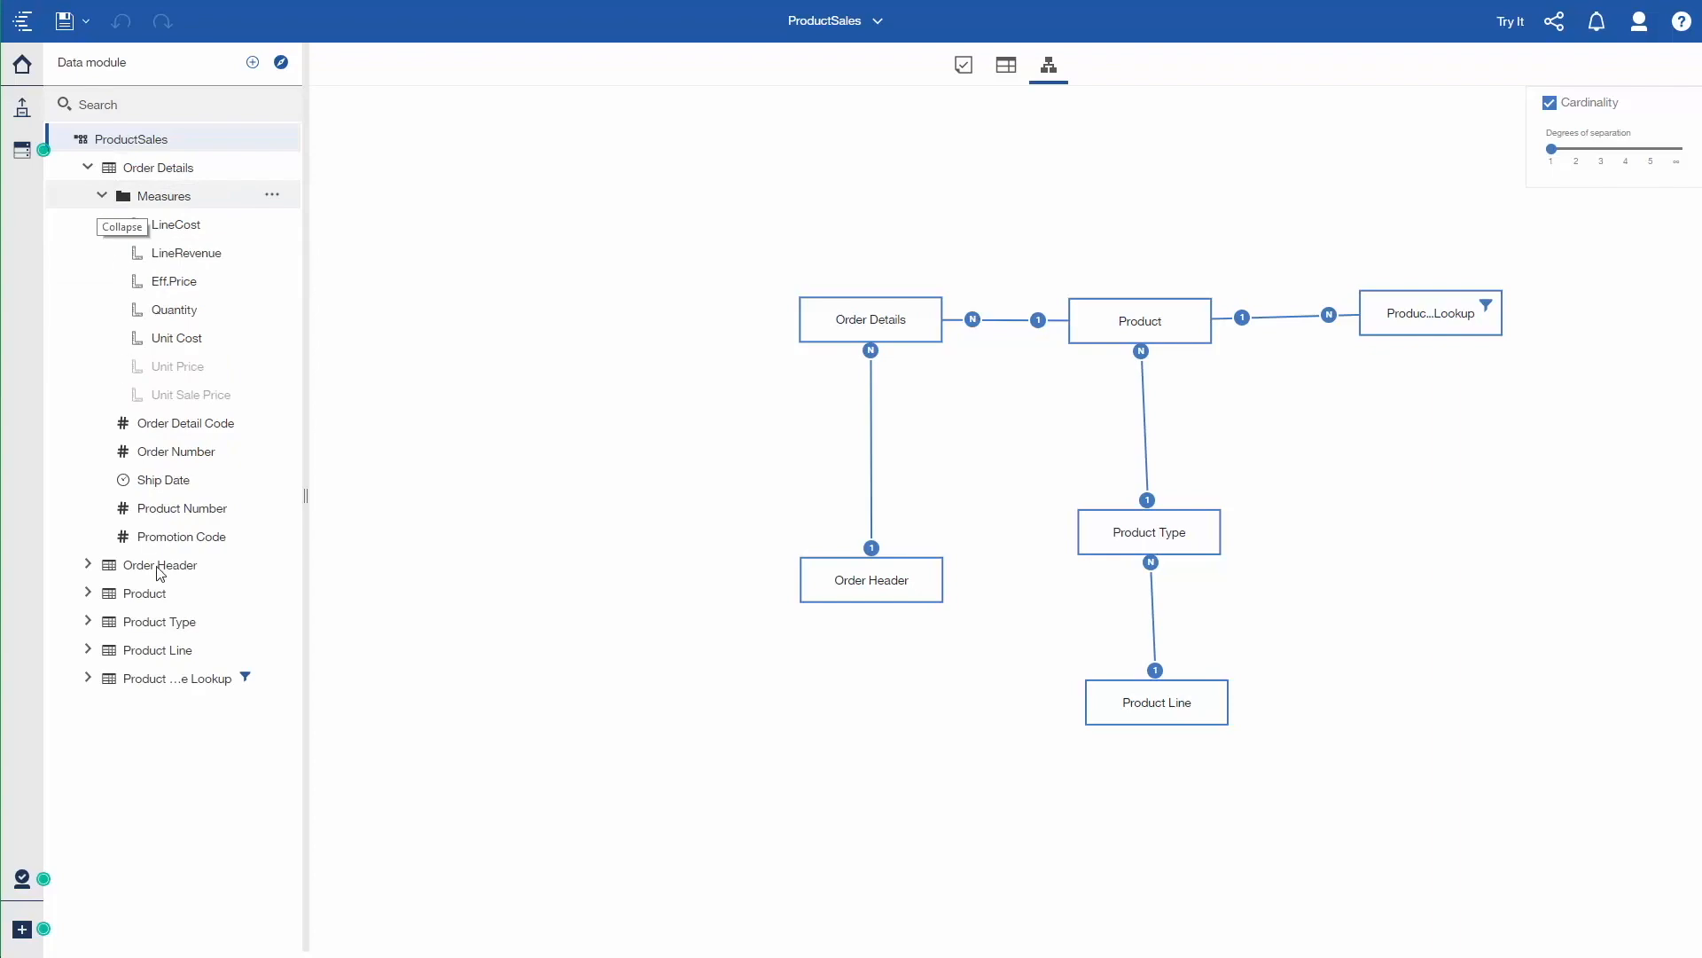
Show the Order Header table's data in the grid and add the Sales Target and Time Dimension tables to the data module.
left_click(159, 568)
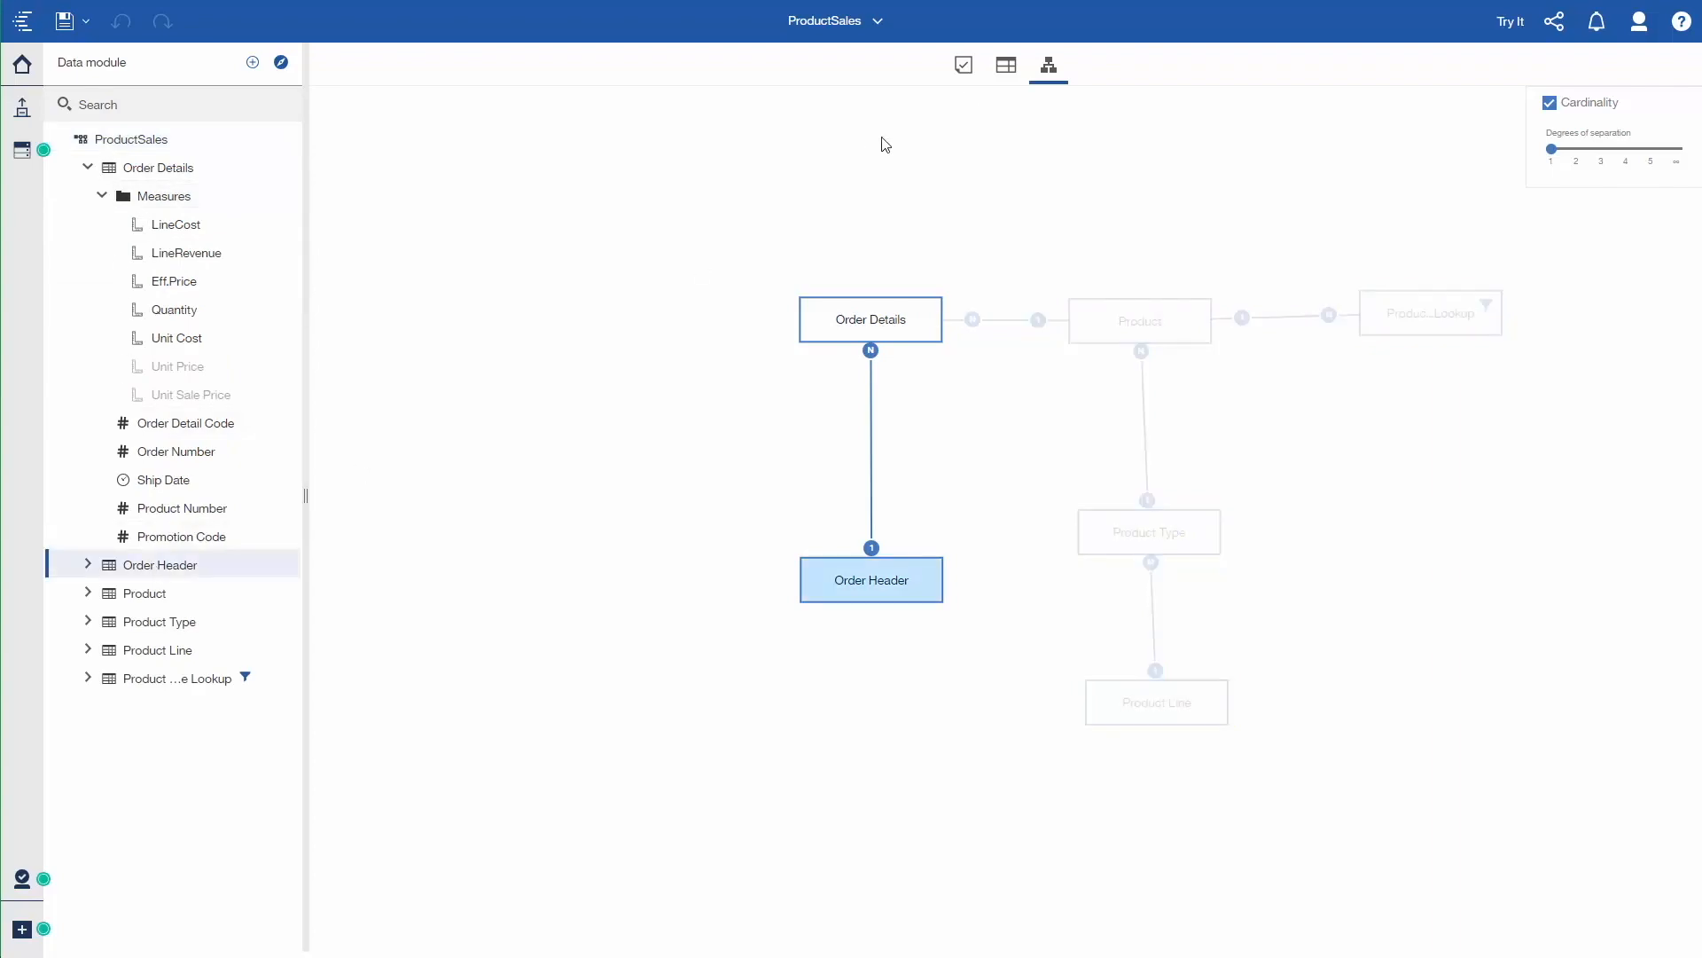
left_click(1003, 74)
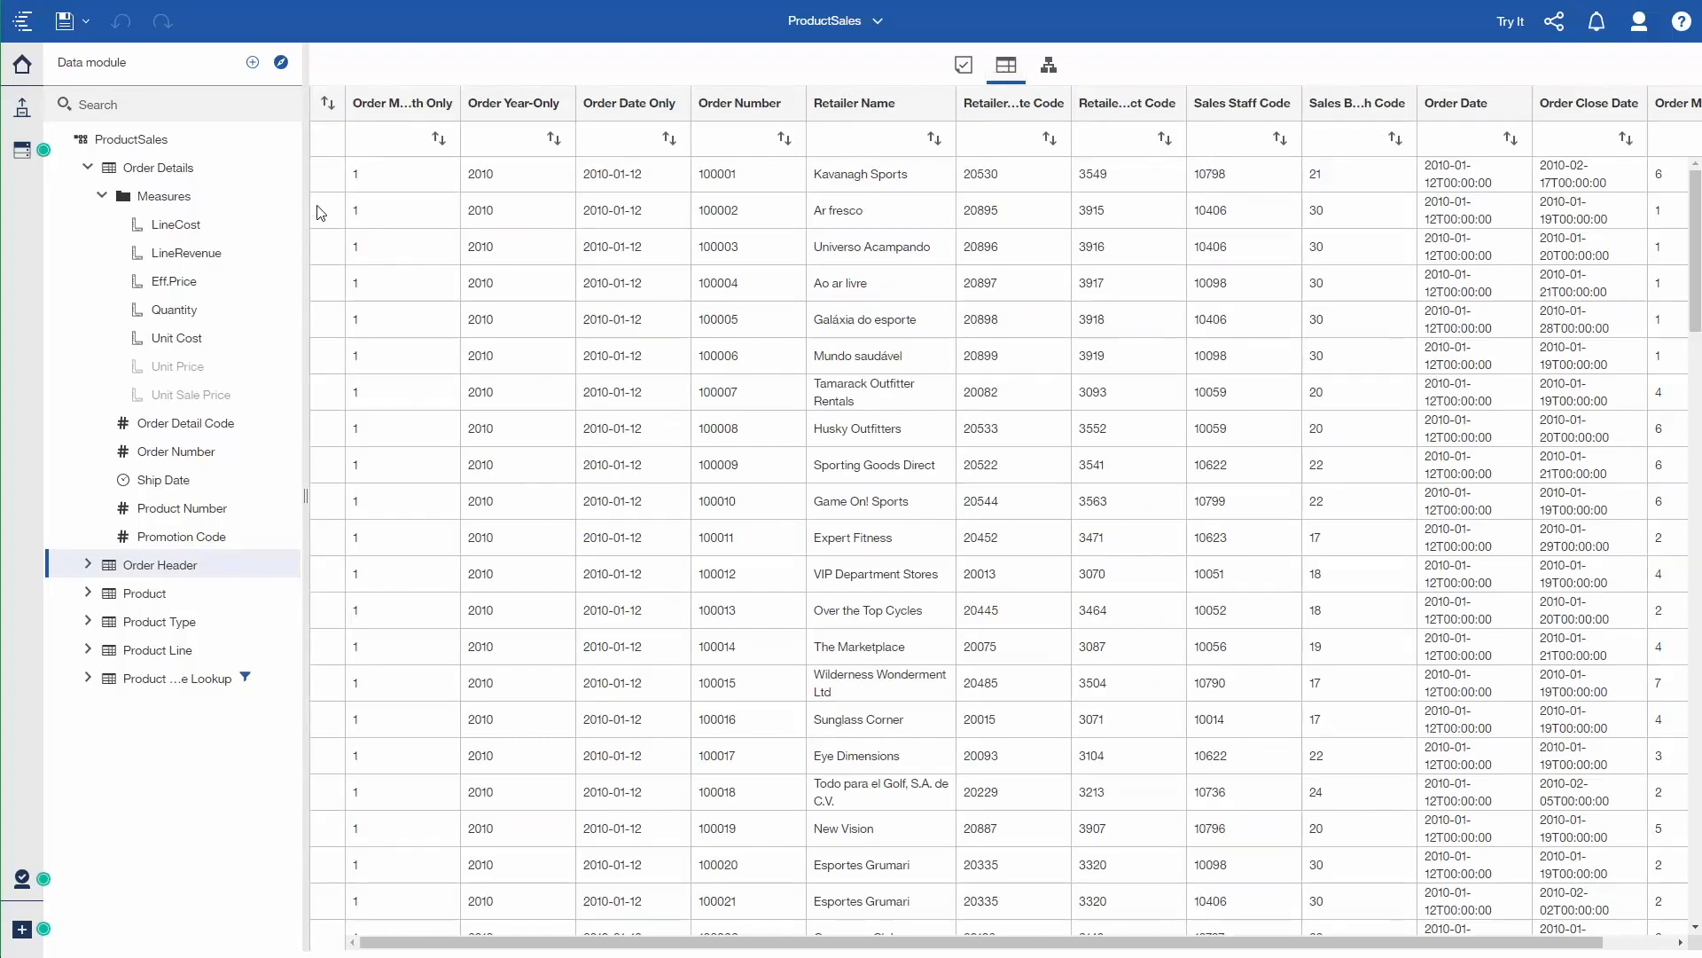
left_click(252, 64)
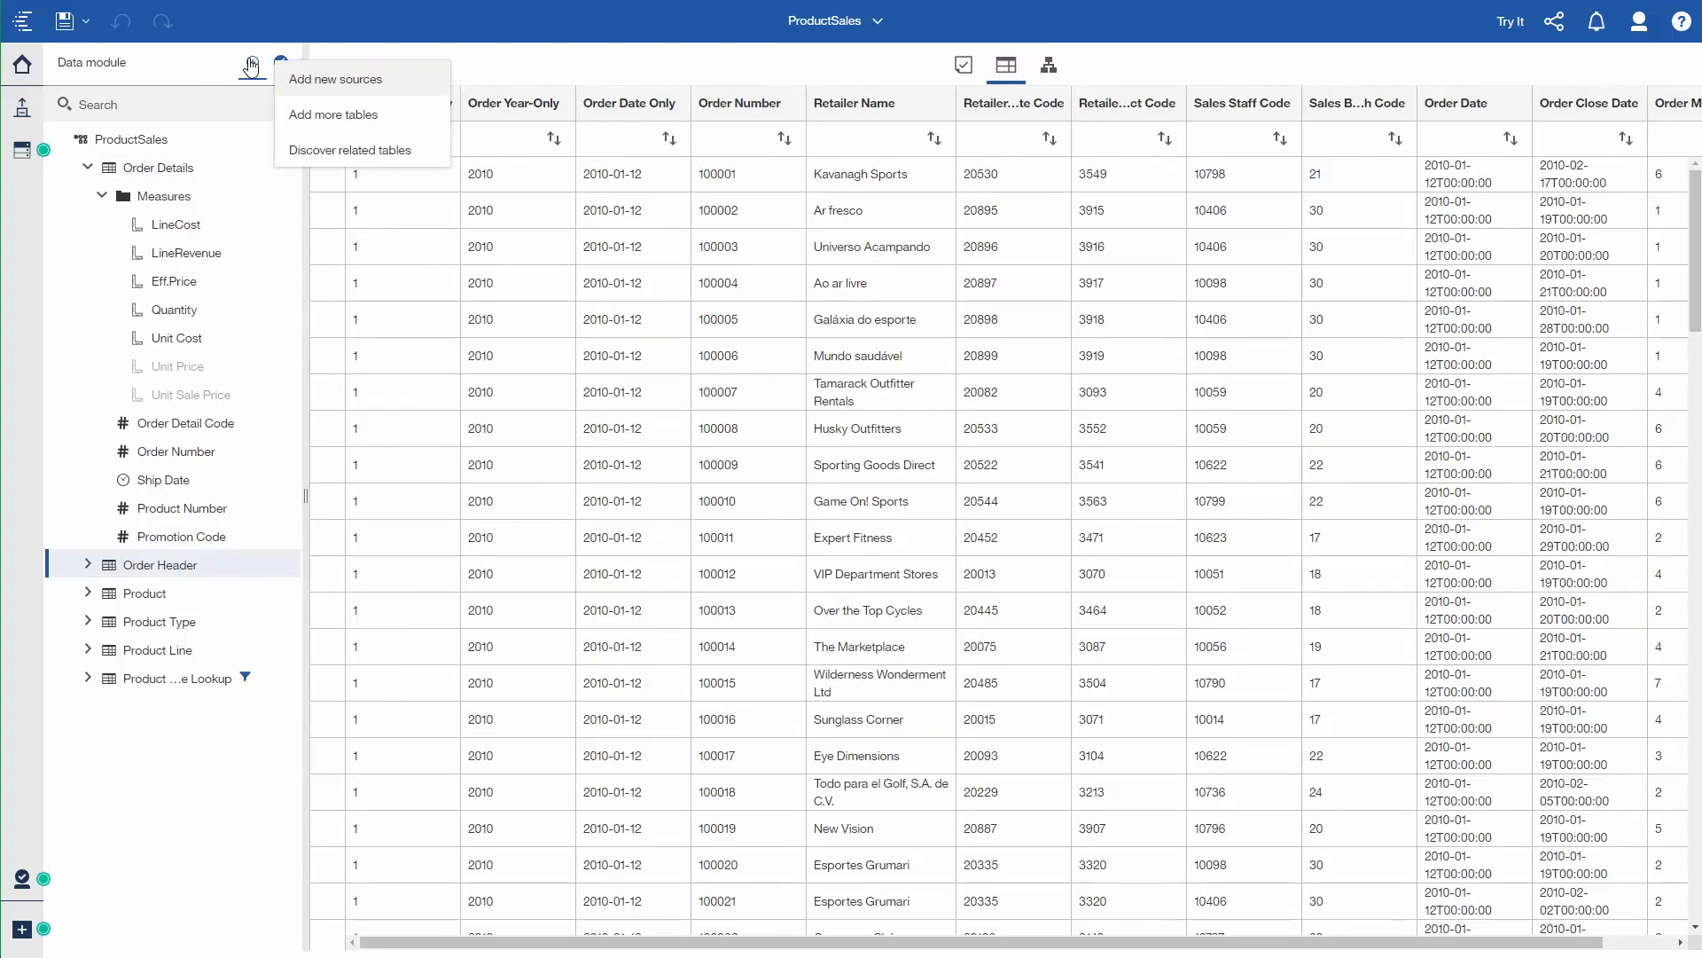
left_click(342, 116)
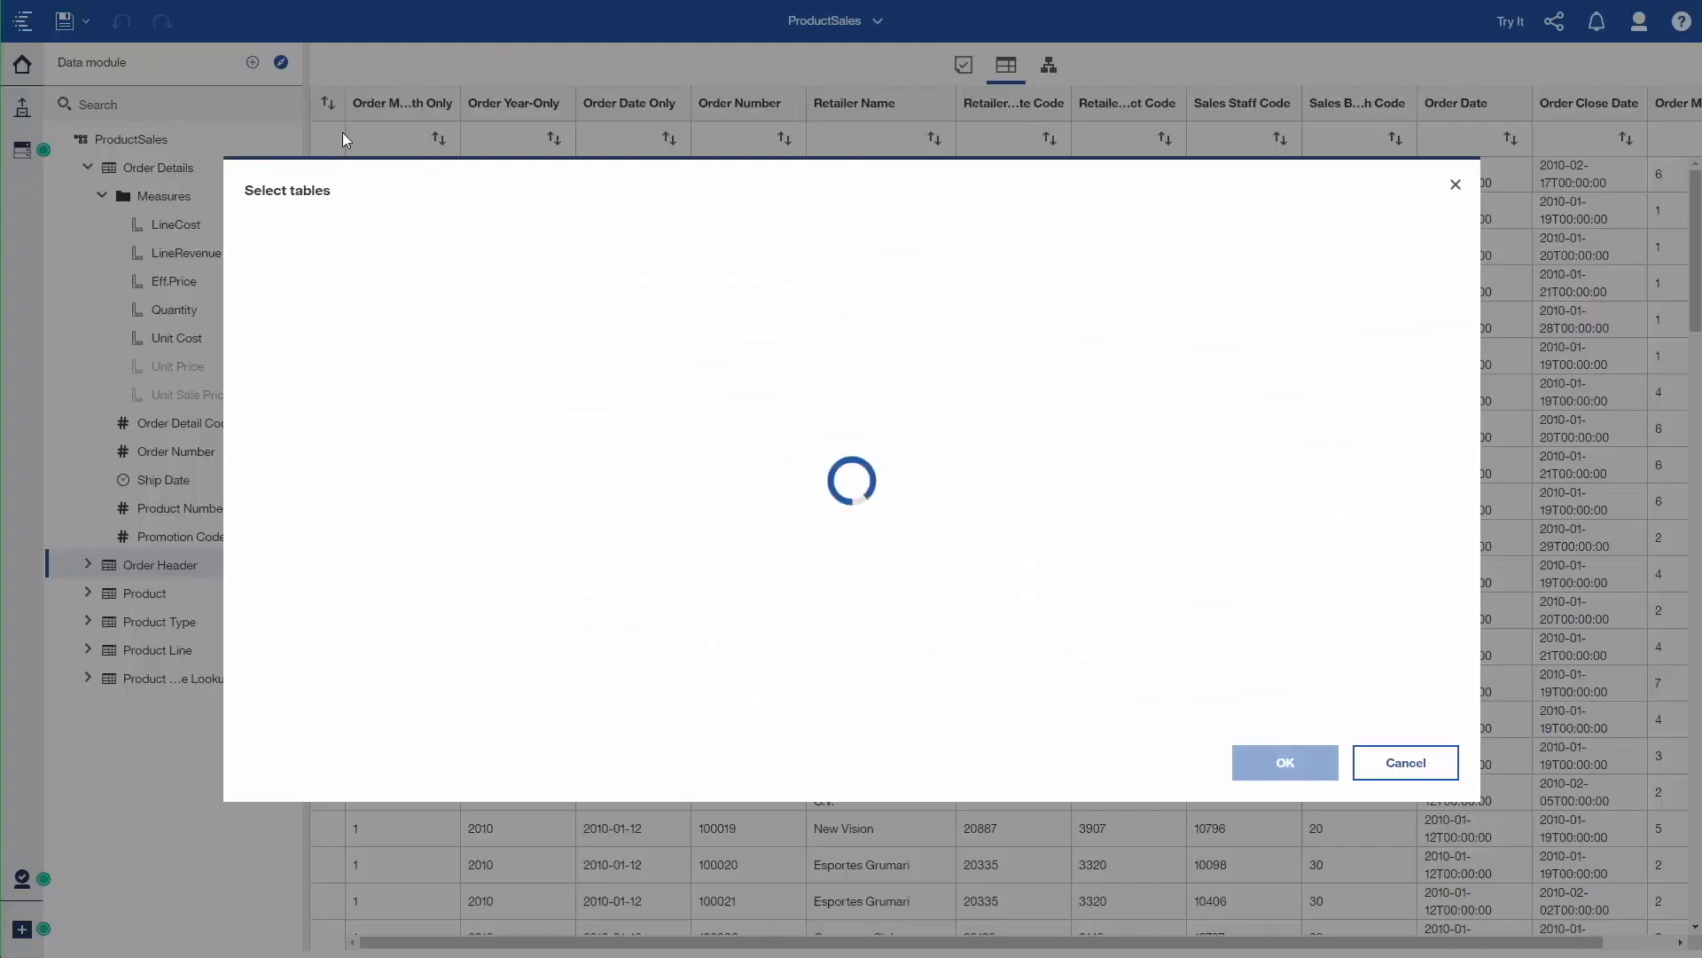
scroll(350, 508, "down", 3)
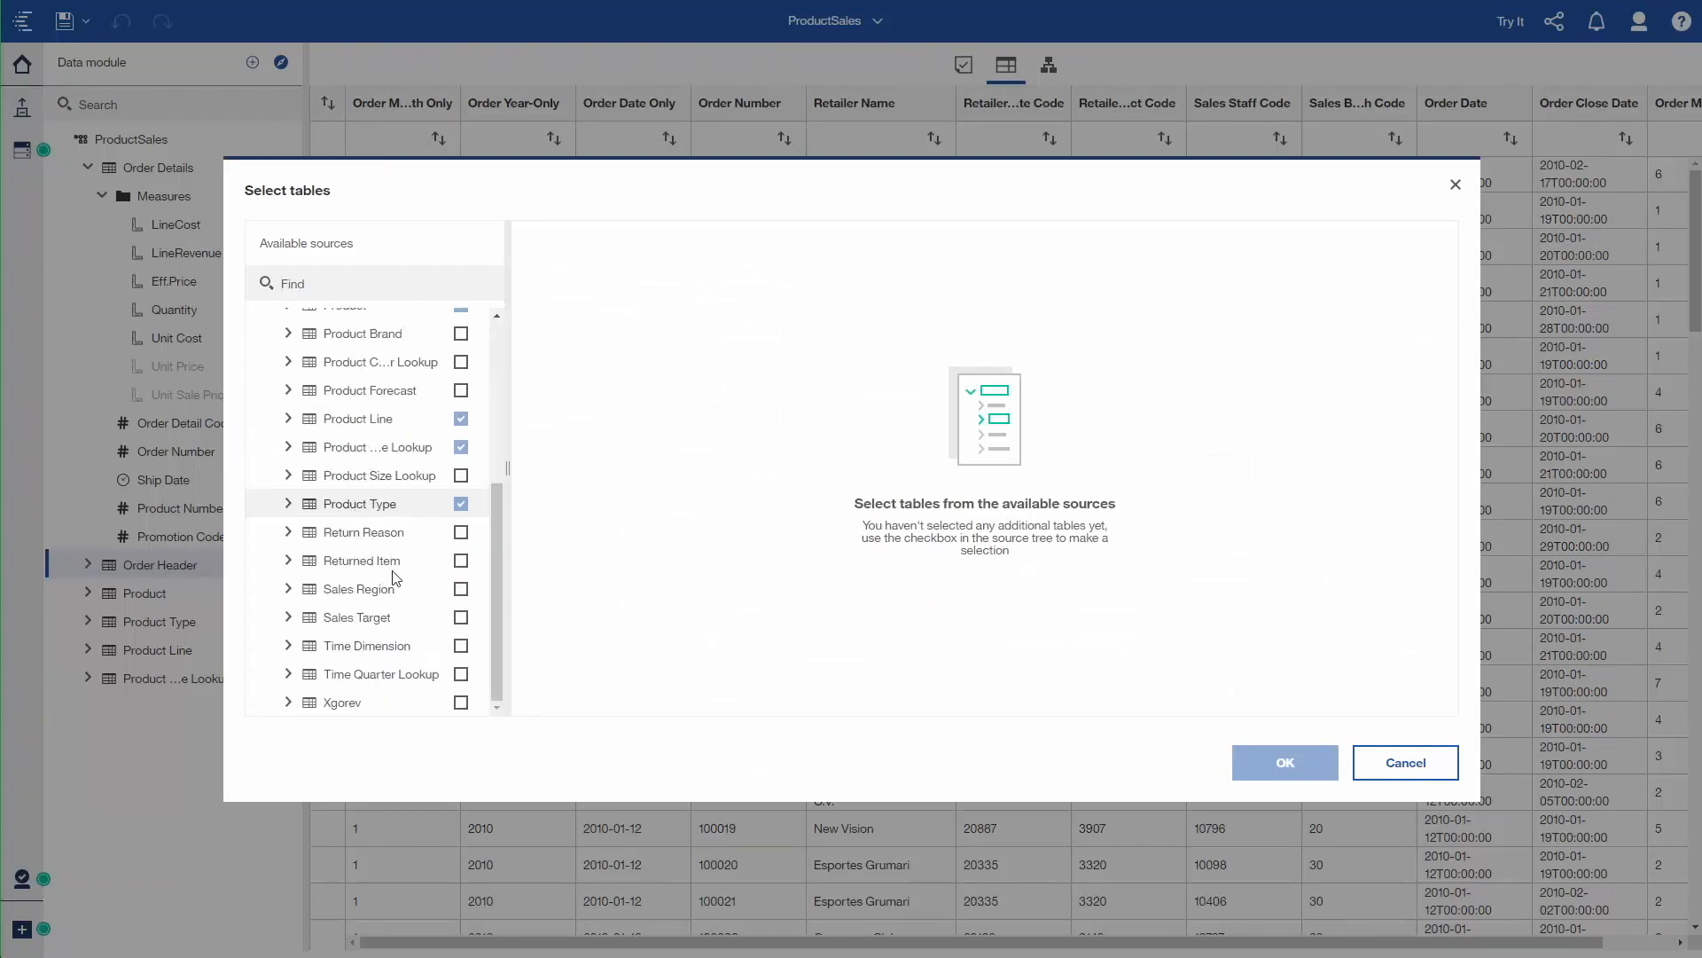
left_click(460, 618)
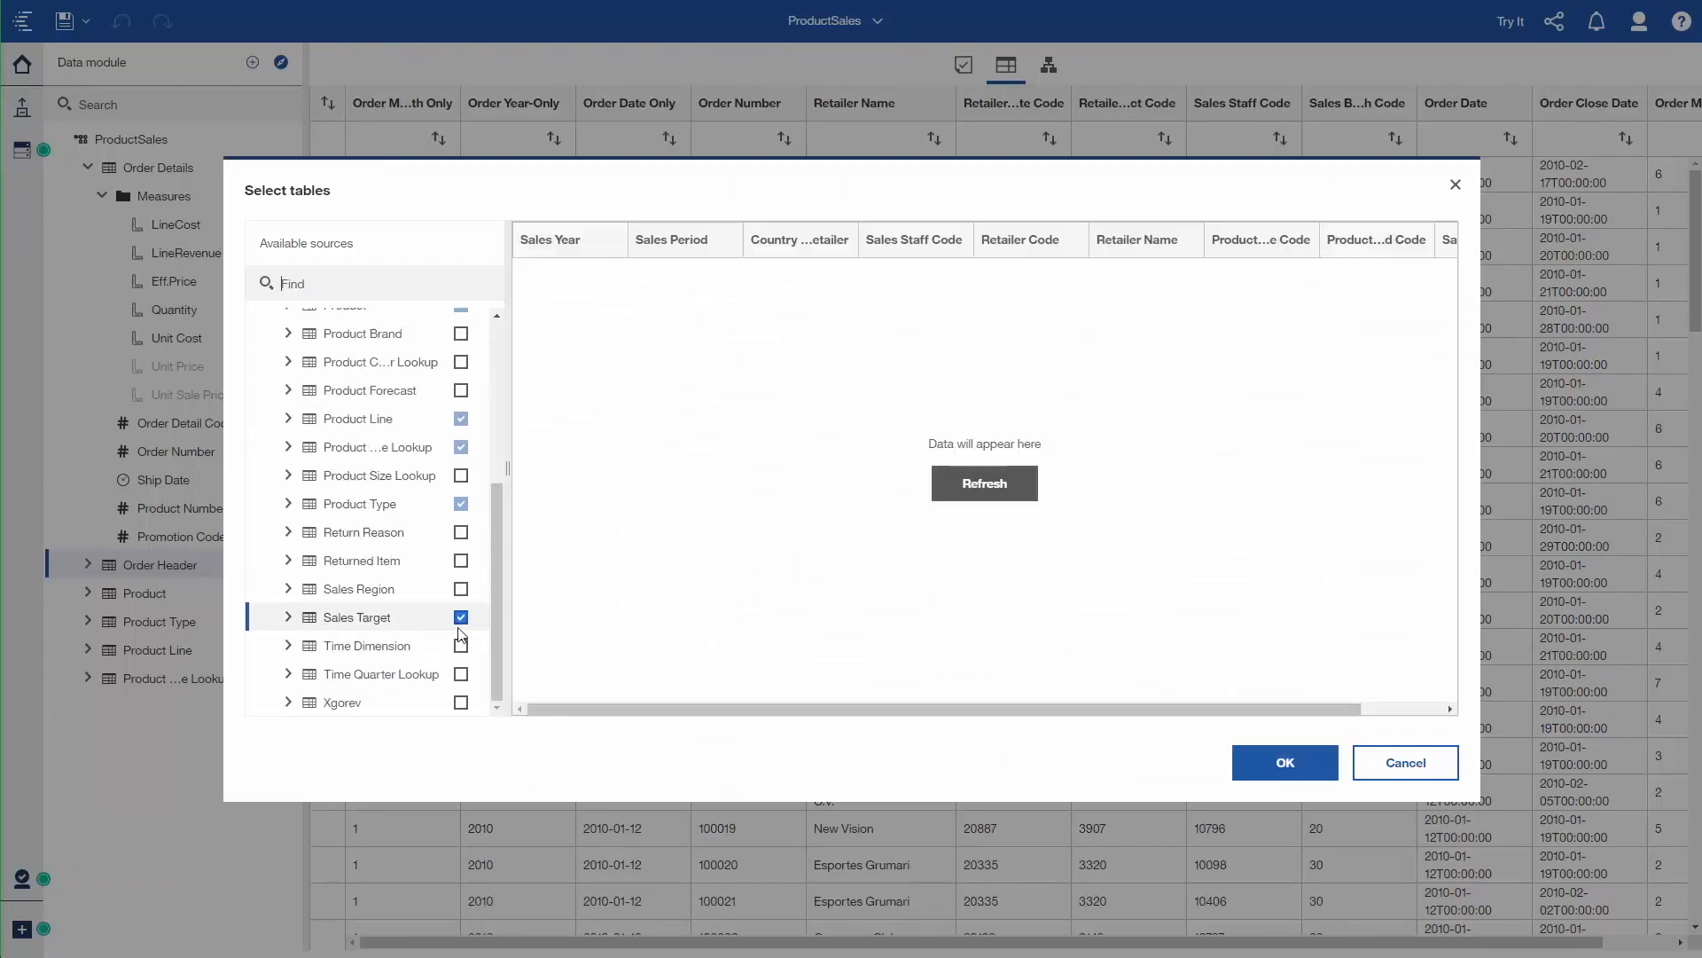
left_click(461, 648)
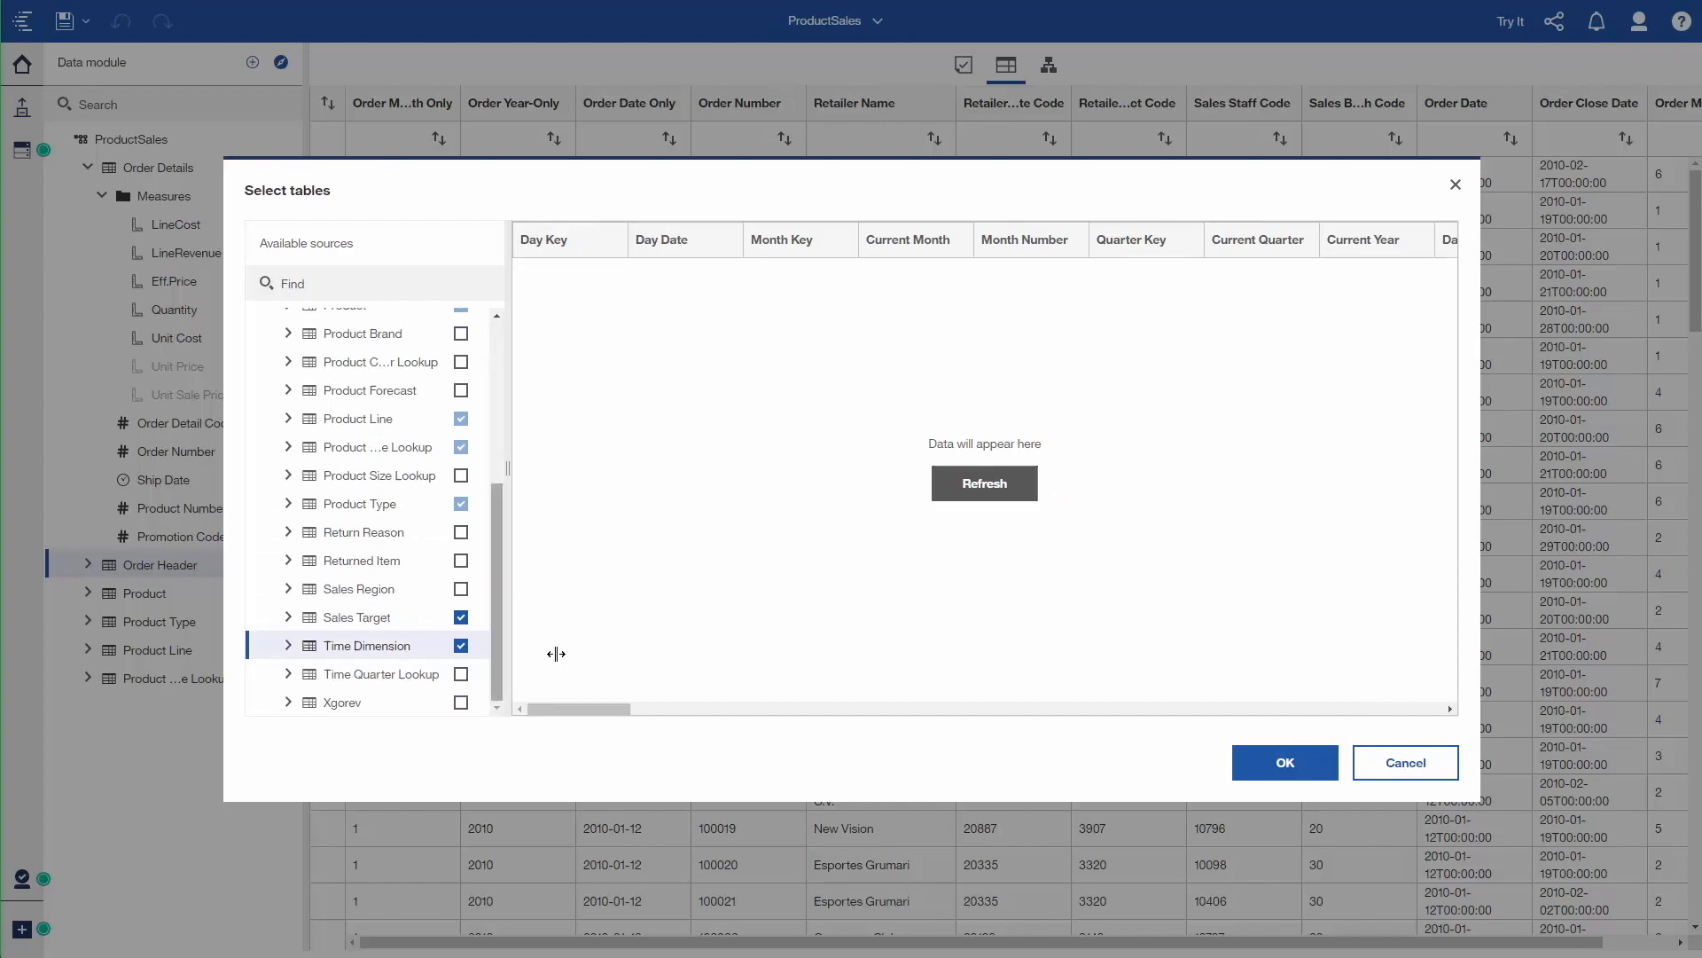
left_click(1285, 765)
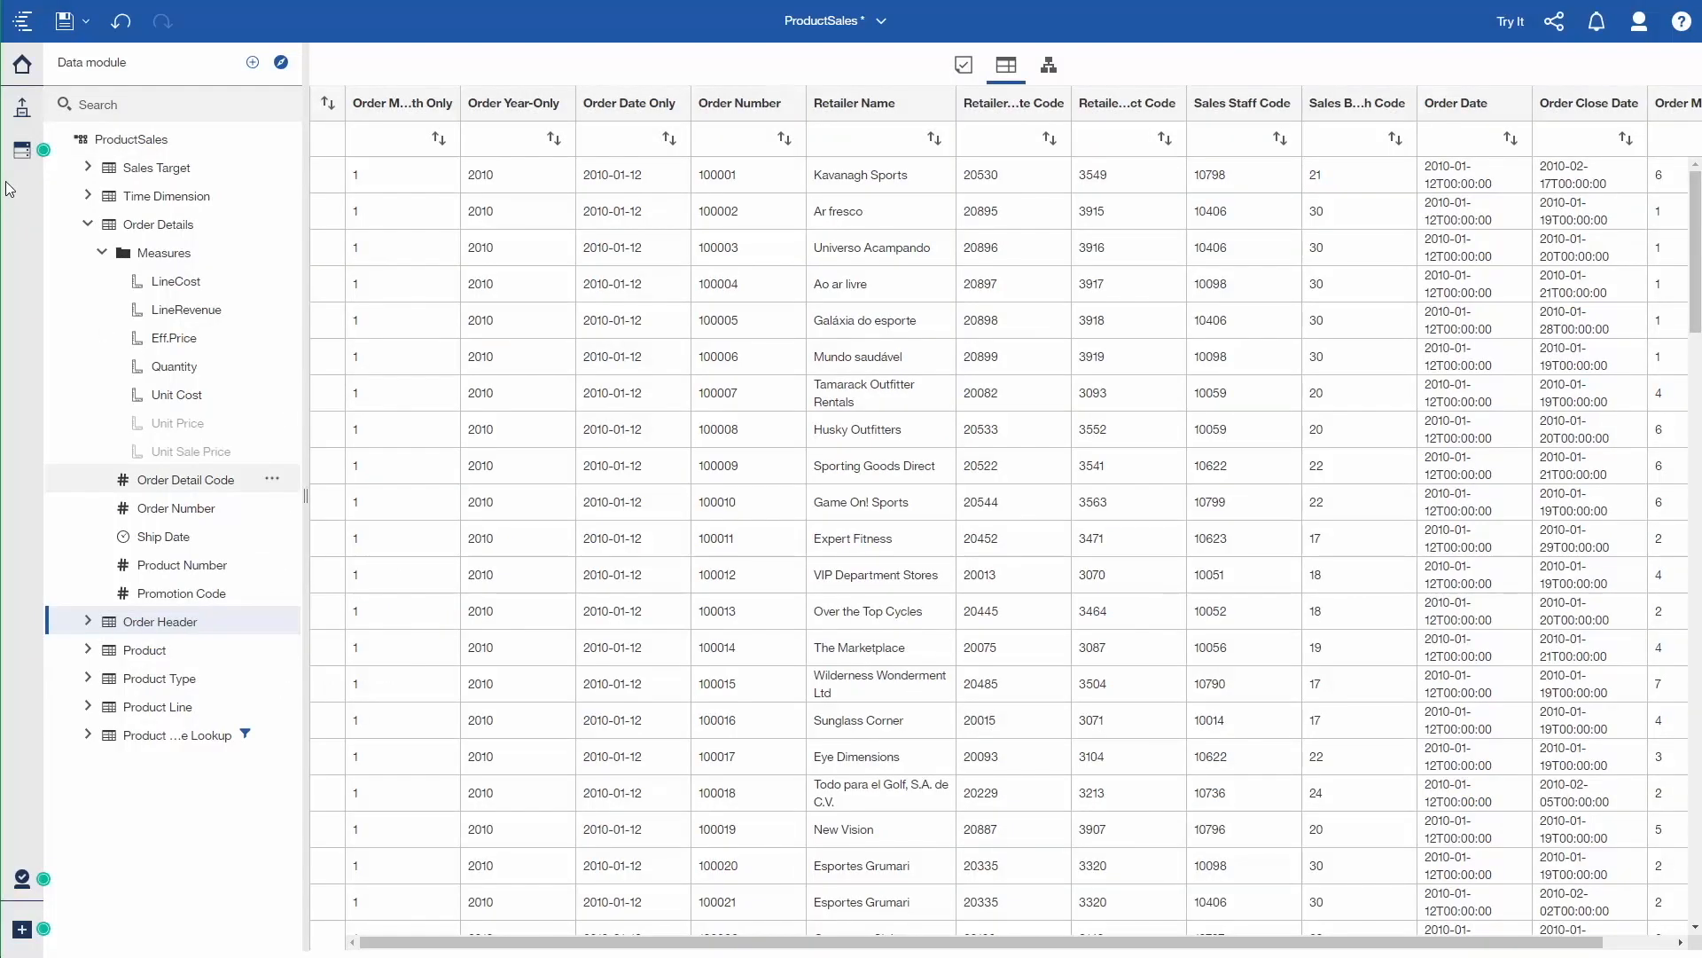
Preview the Sales Target table's data and remove the Time Dimension columns from Weekday En through Weekday Tr.
left_click(87, 169)
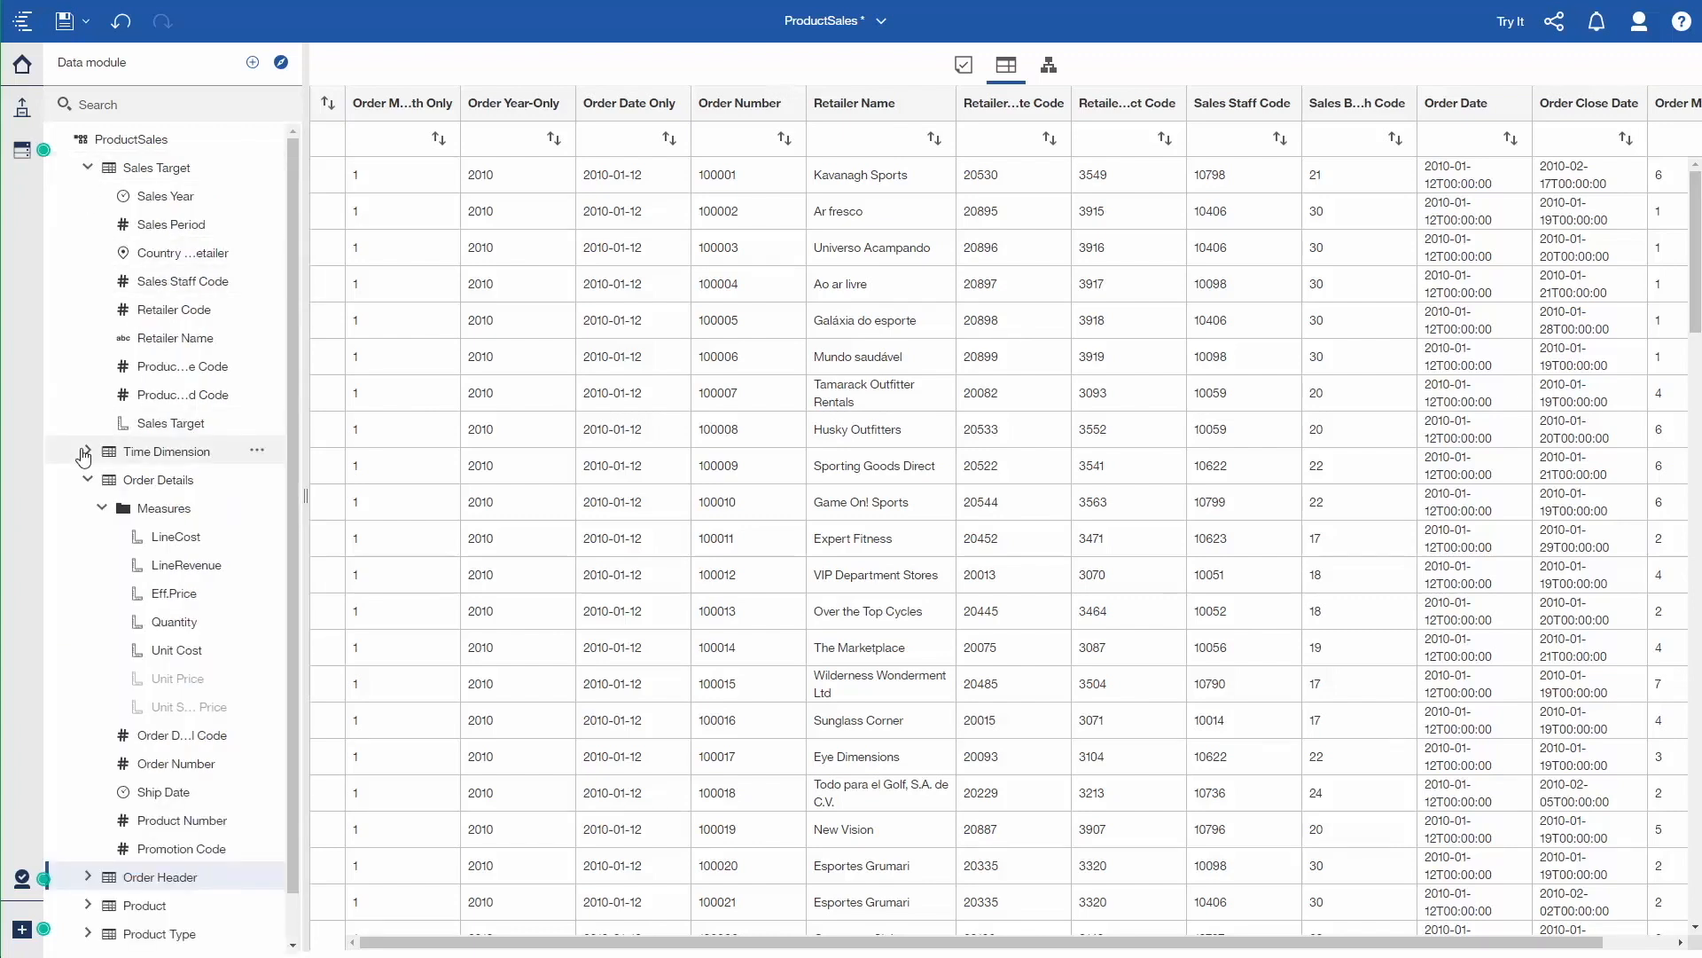
left_click(185, 170)
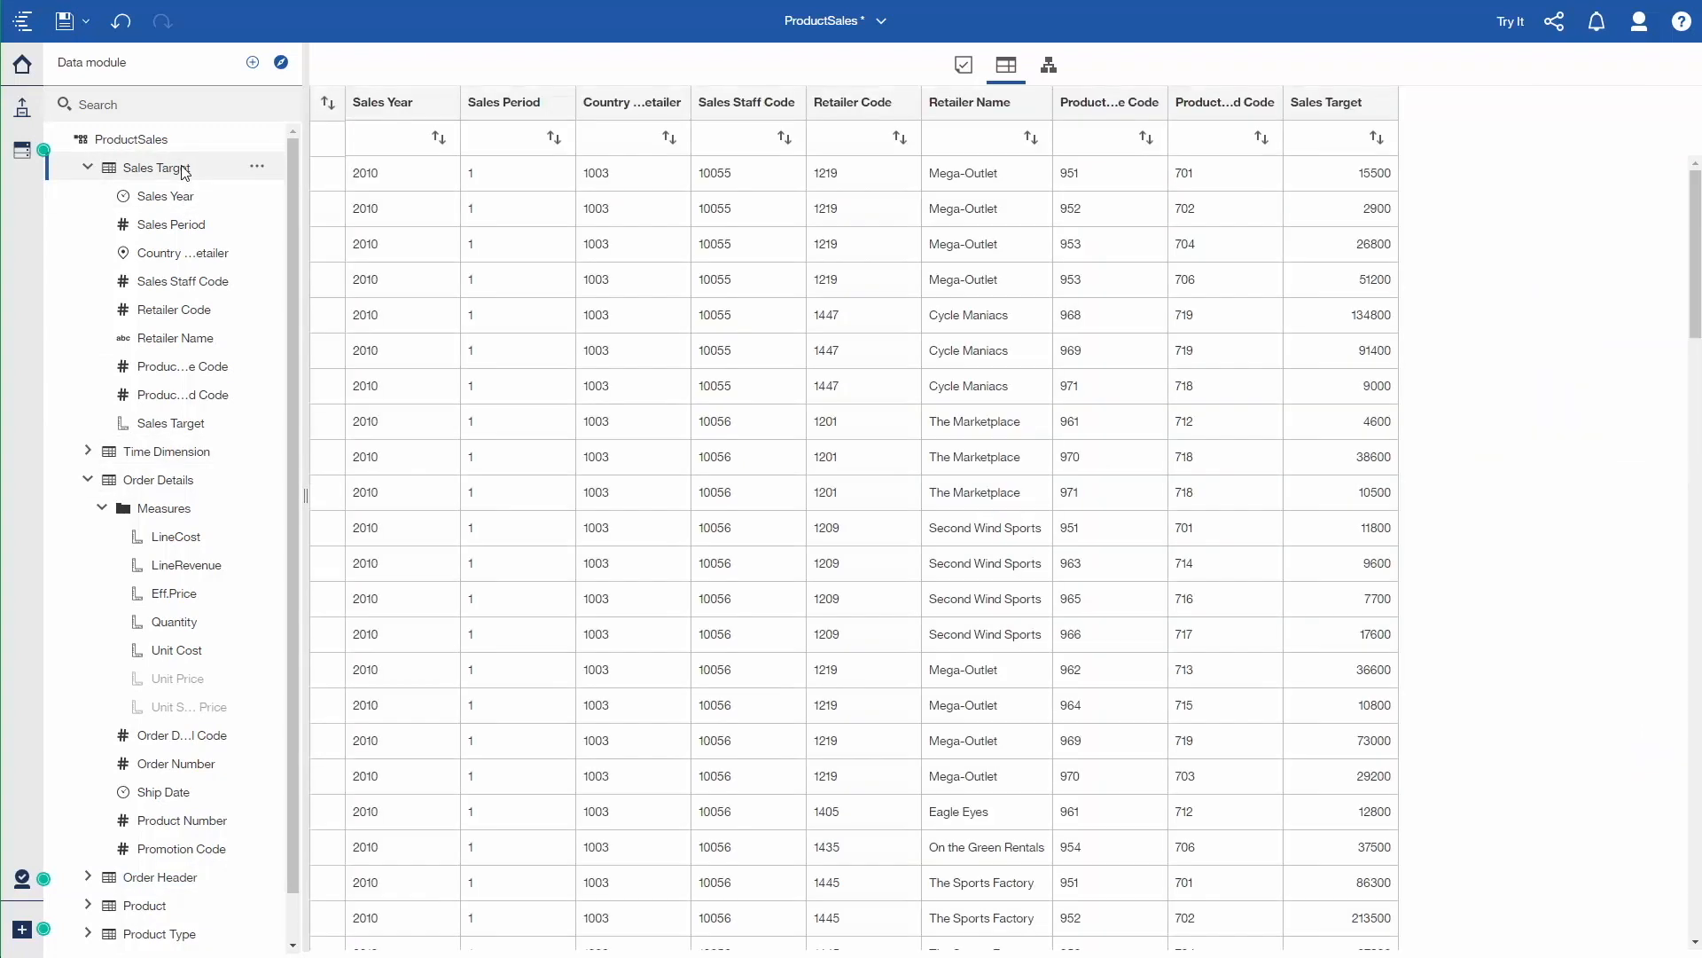
left_click(89, 453)
scroll(190, 638, "down", 5)
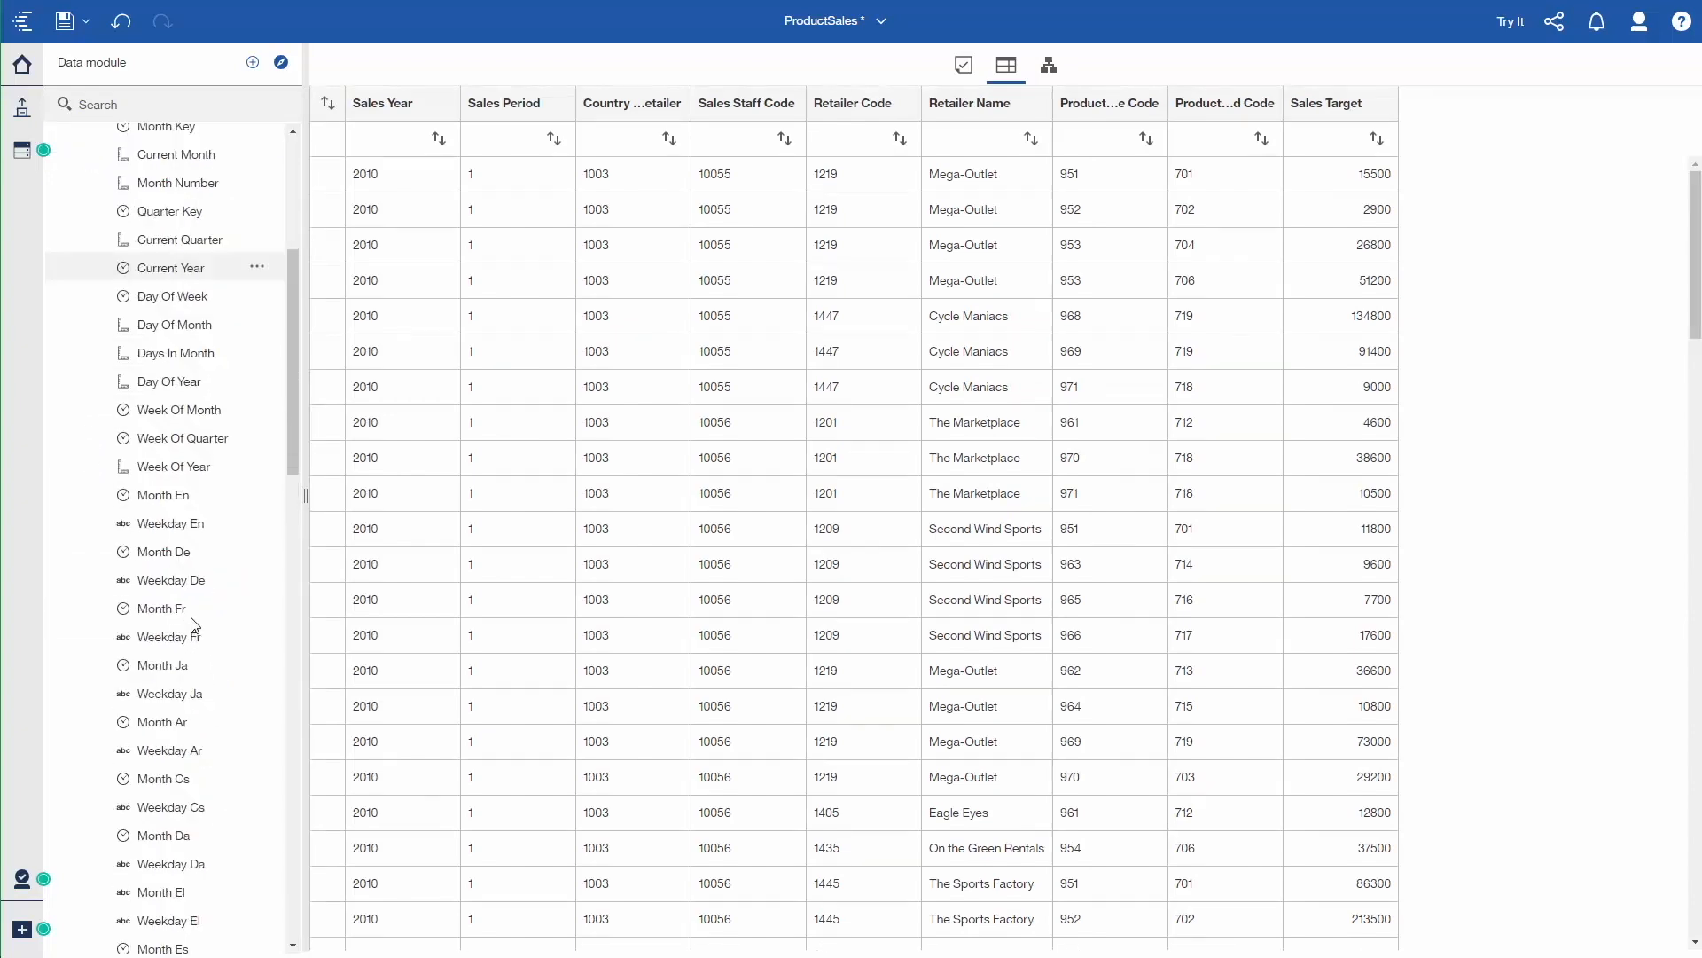
left_click(163, 494)
scroll(191, 621, "down", 10)
left_click(257, 838, "shift")
right_click(257, 838)
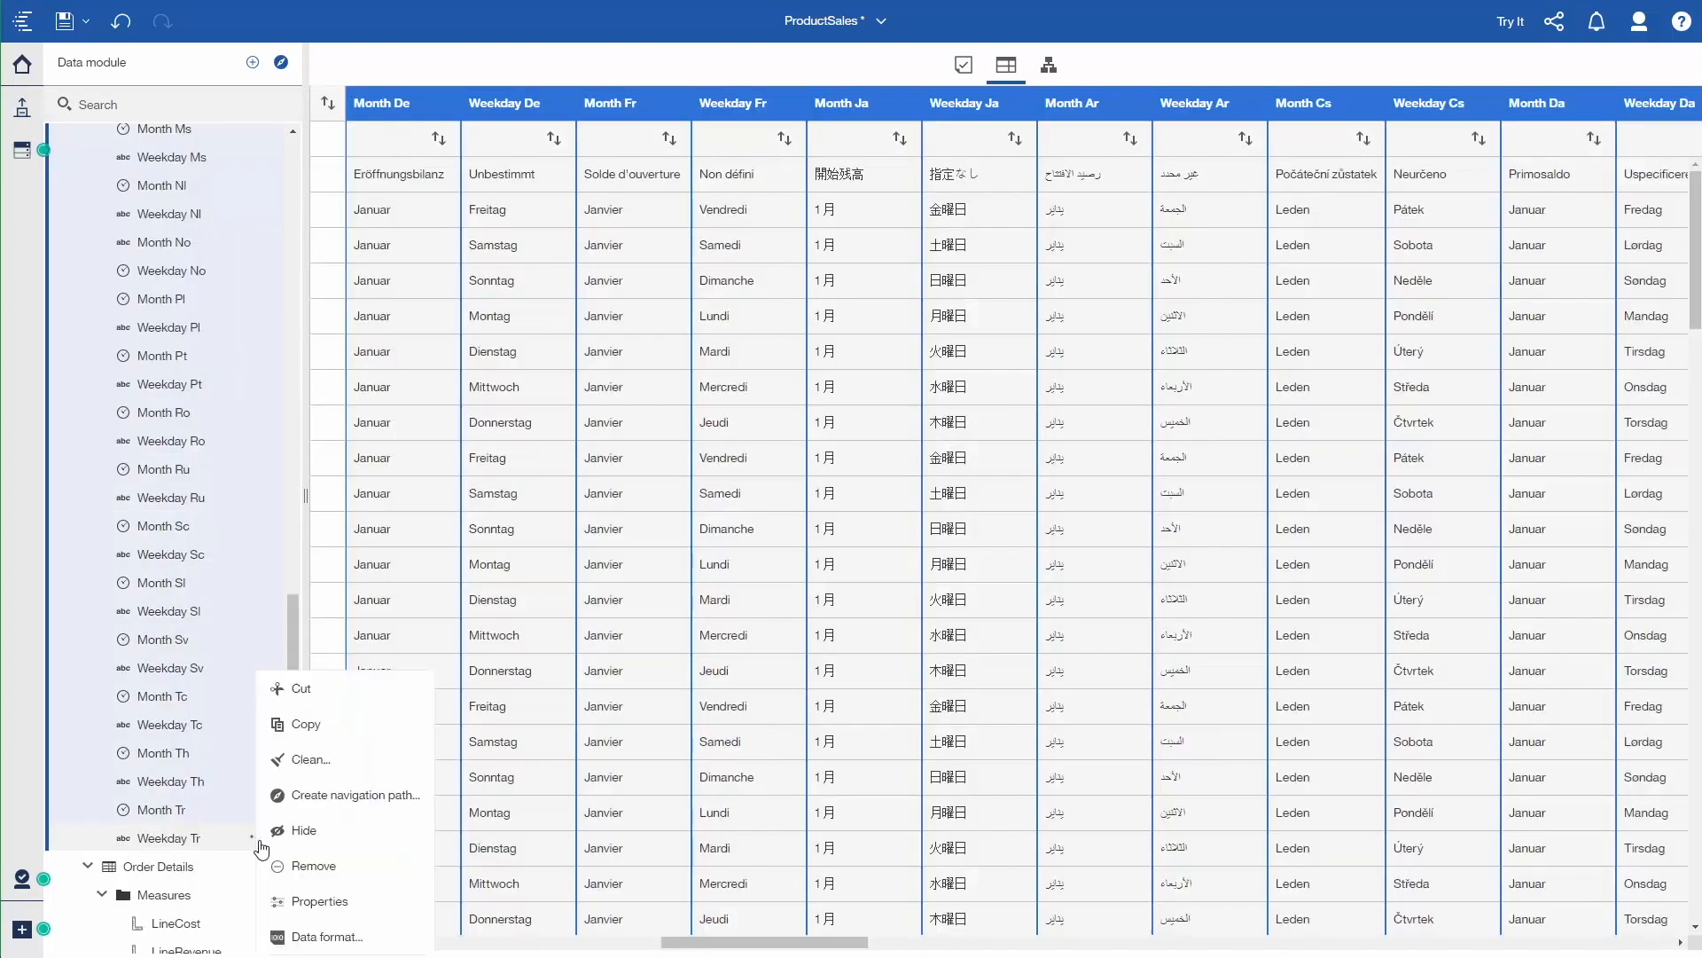
left_click(302, 865)
Set the Time Dimension table's Current Month column to Identifier usage, representing Time as Month.
left_click(203, 417)
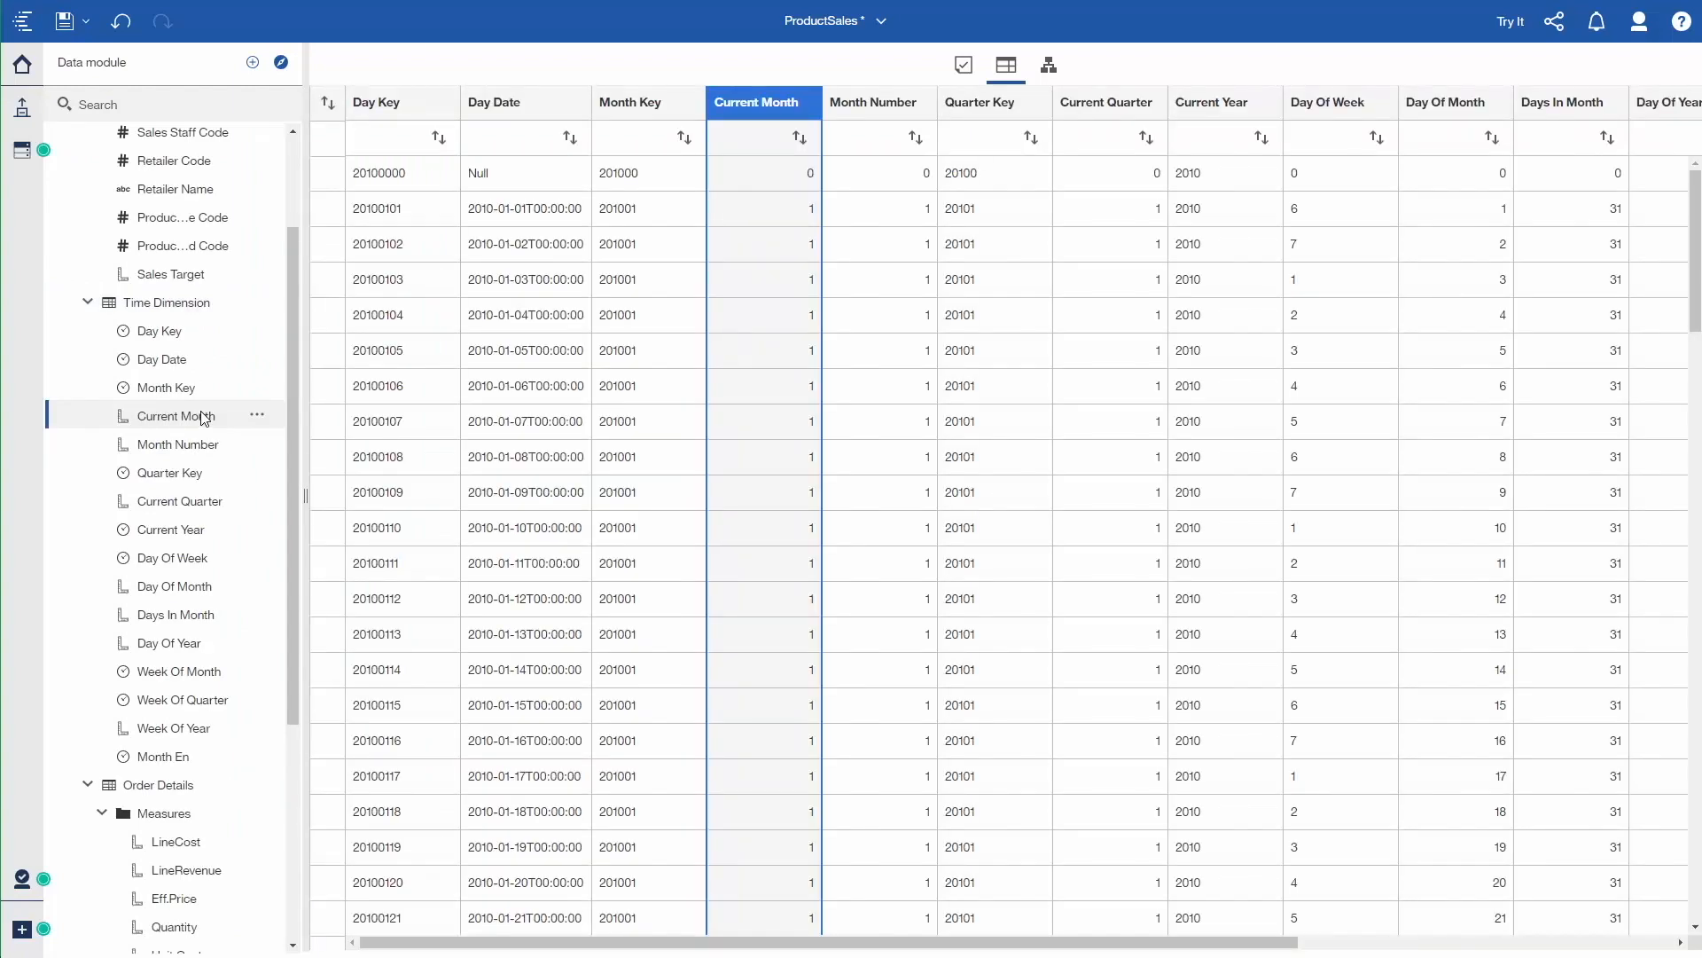
left_click(256, 422)
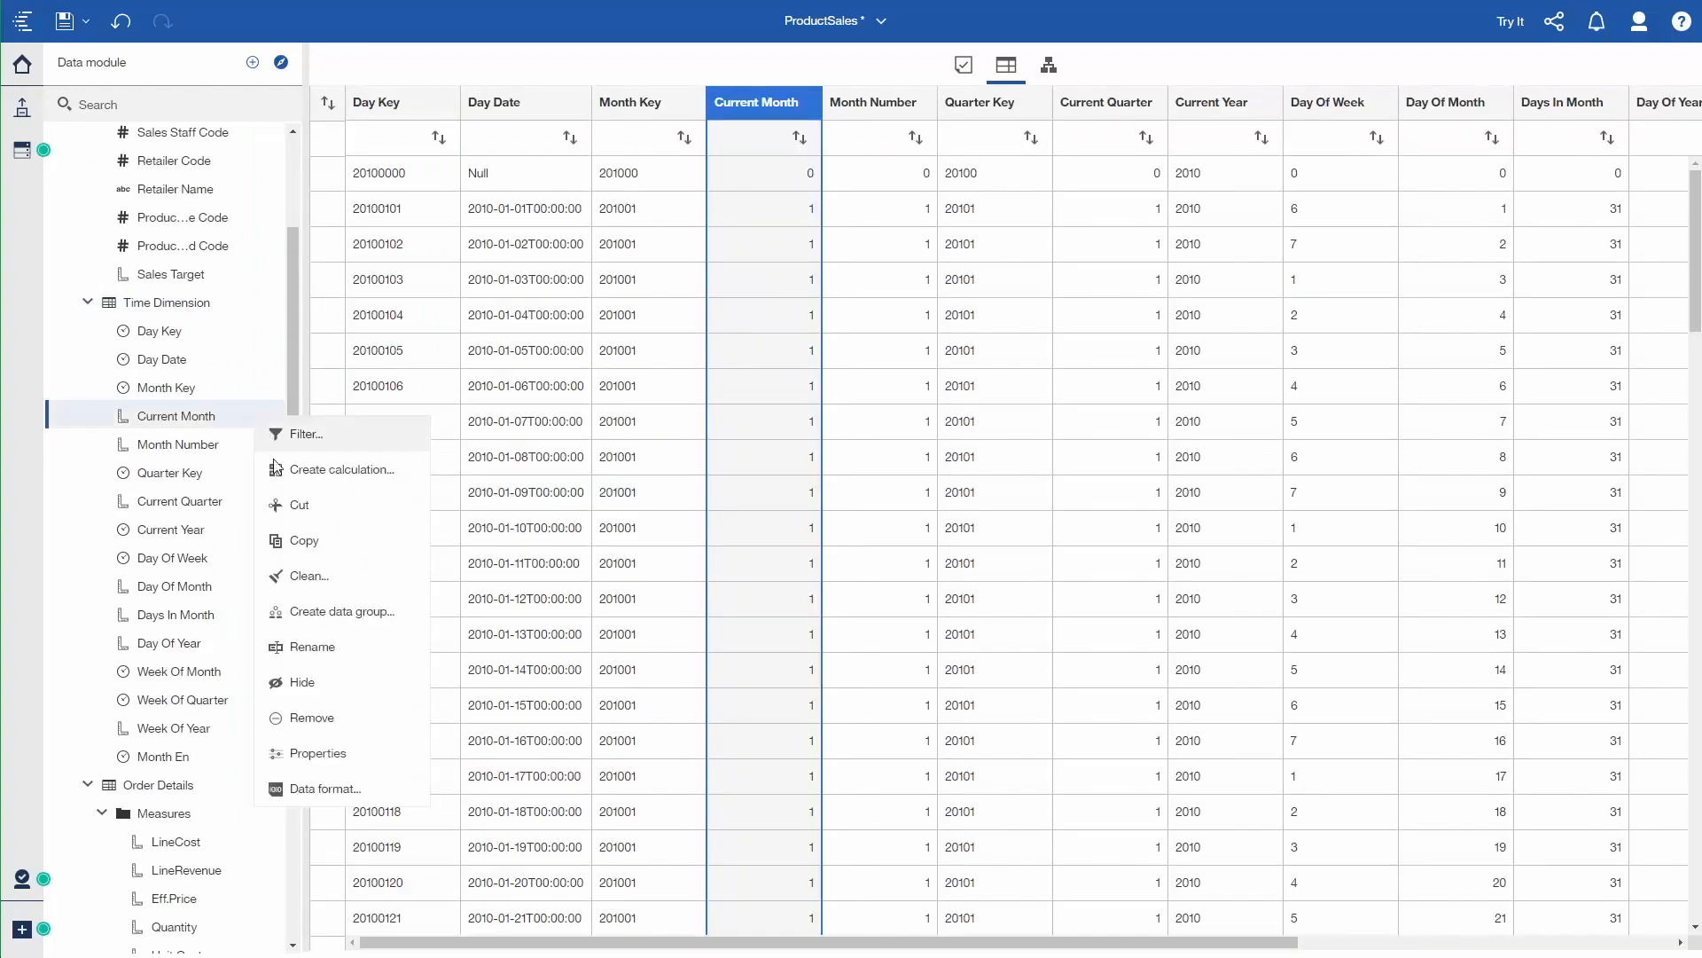
left_click(309, 753)
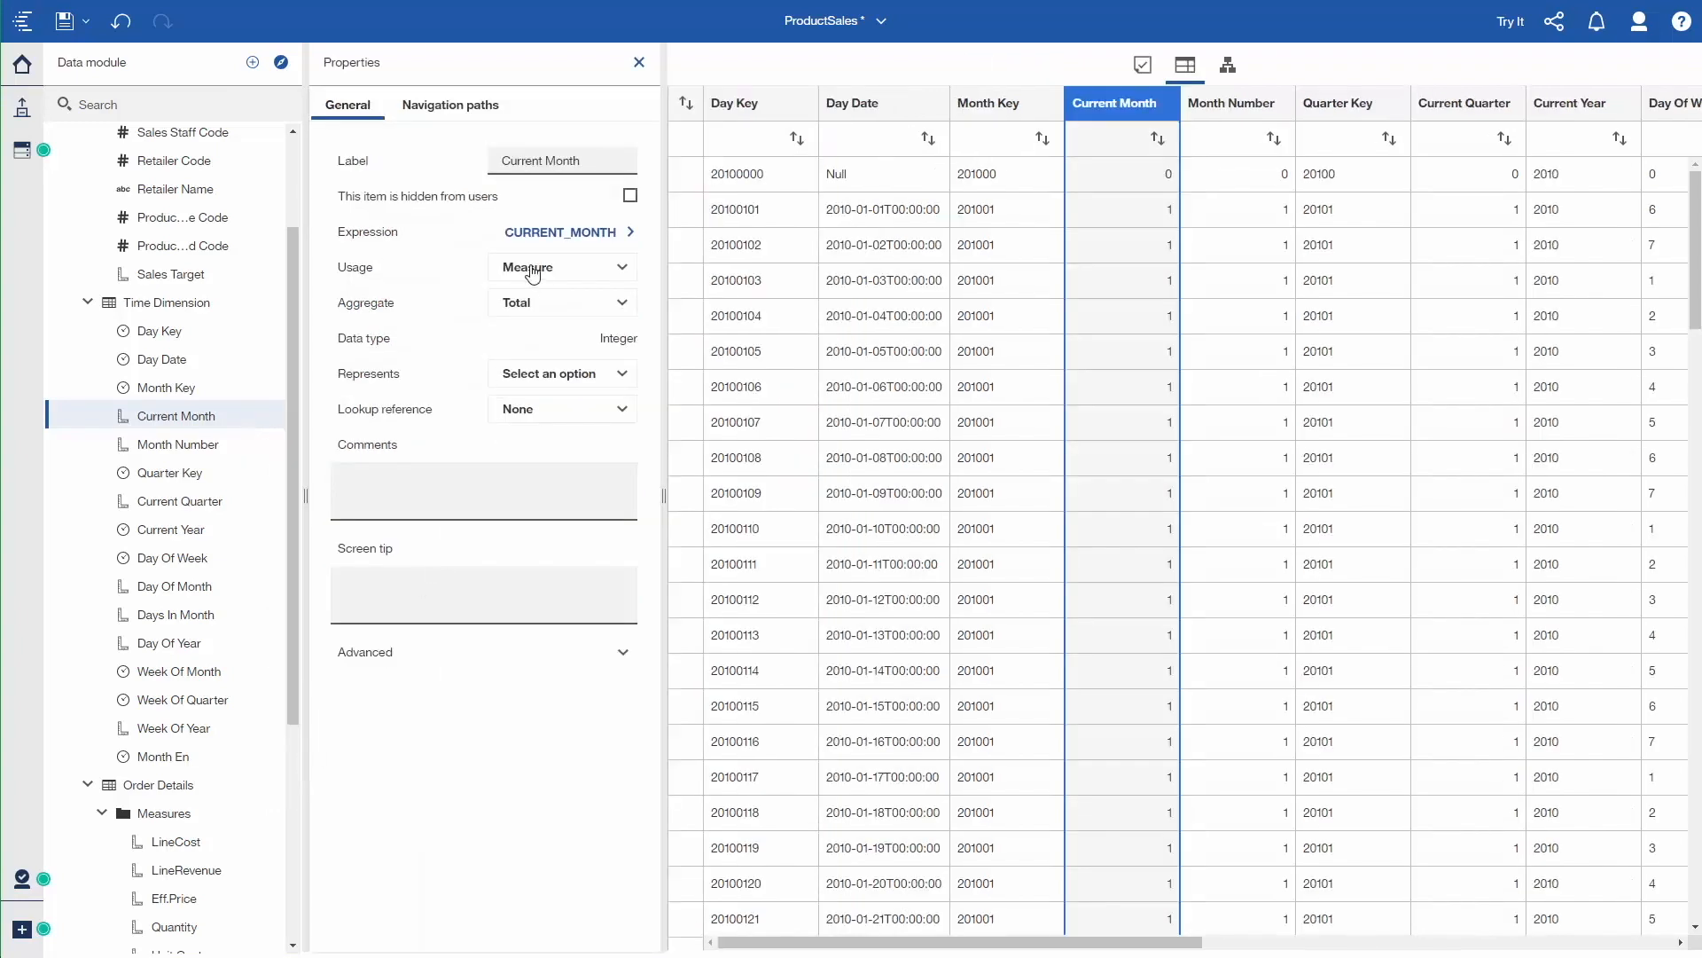
left_click(529, 268)
left_click(527, 295)
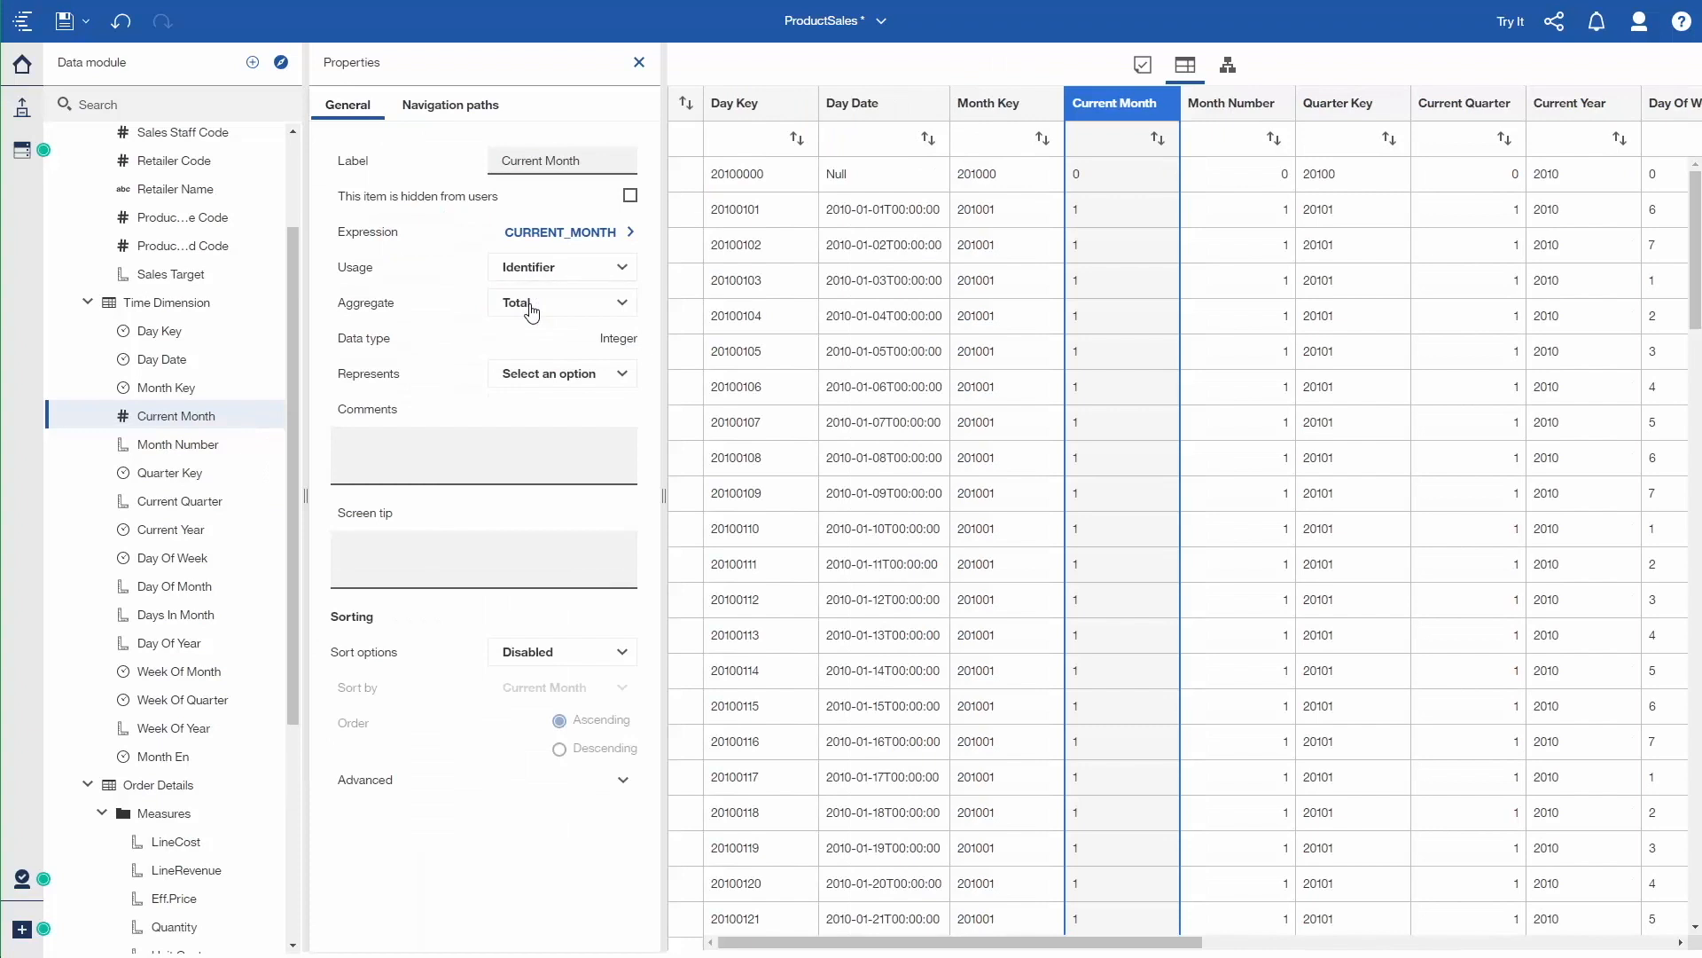
left_click(528, 381)
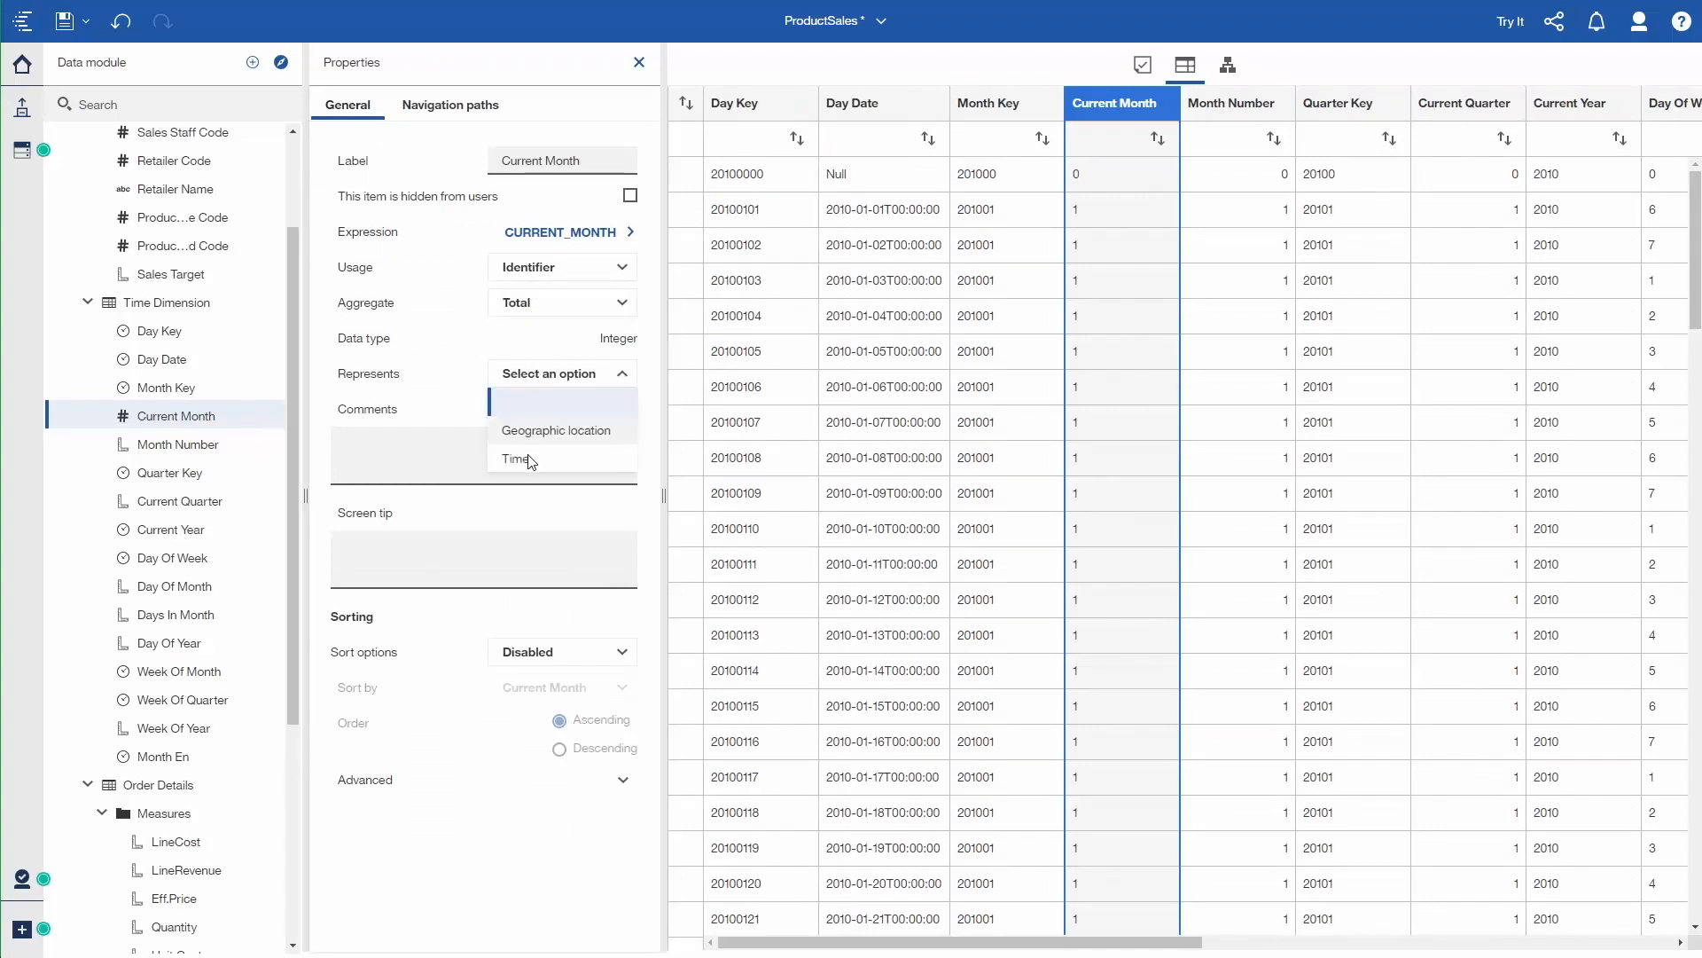
left_click(529, 459)
left_click(530, 417)
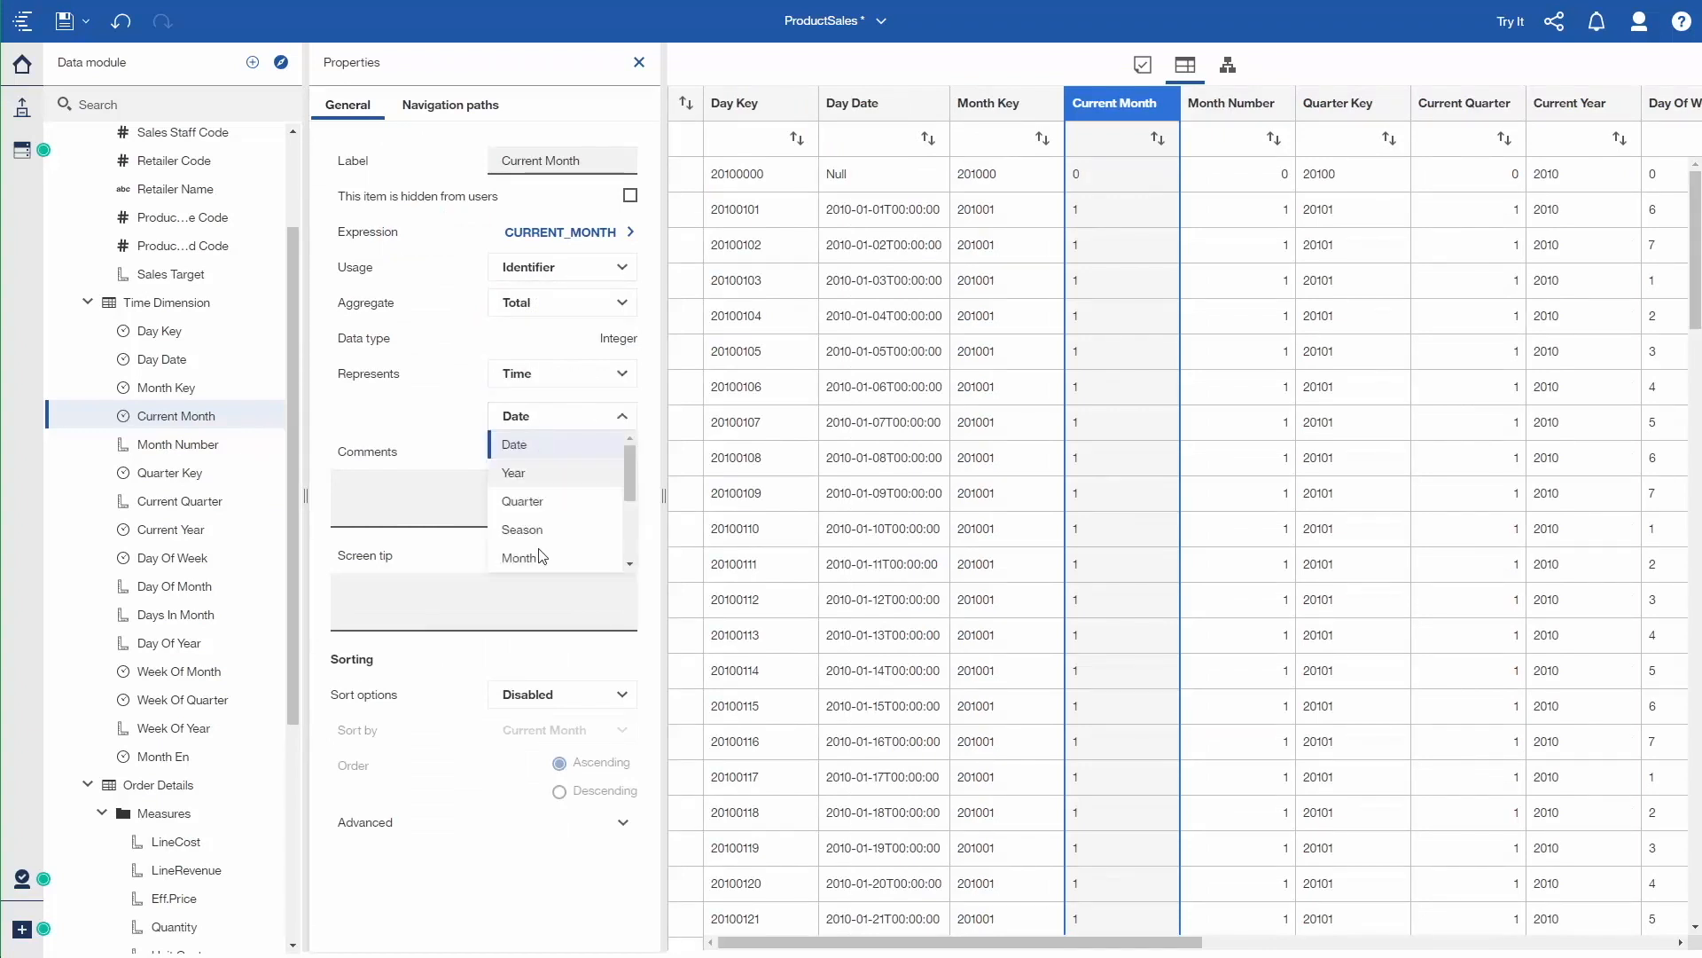
left_click(520, 558)
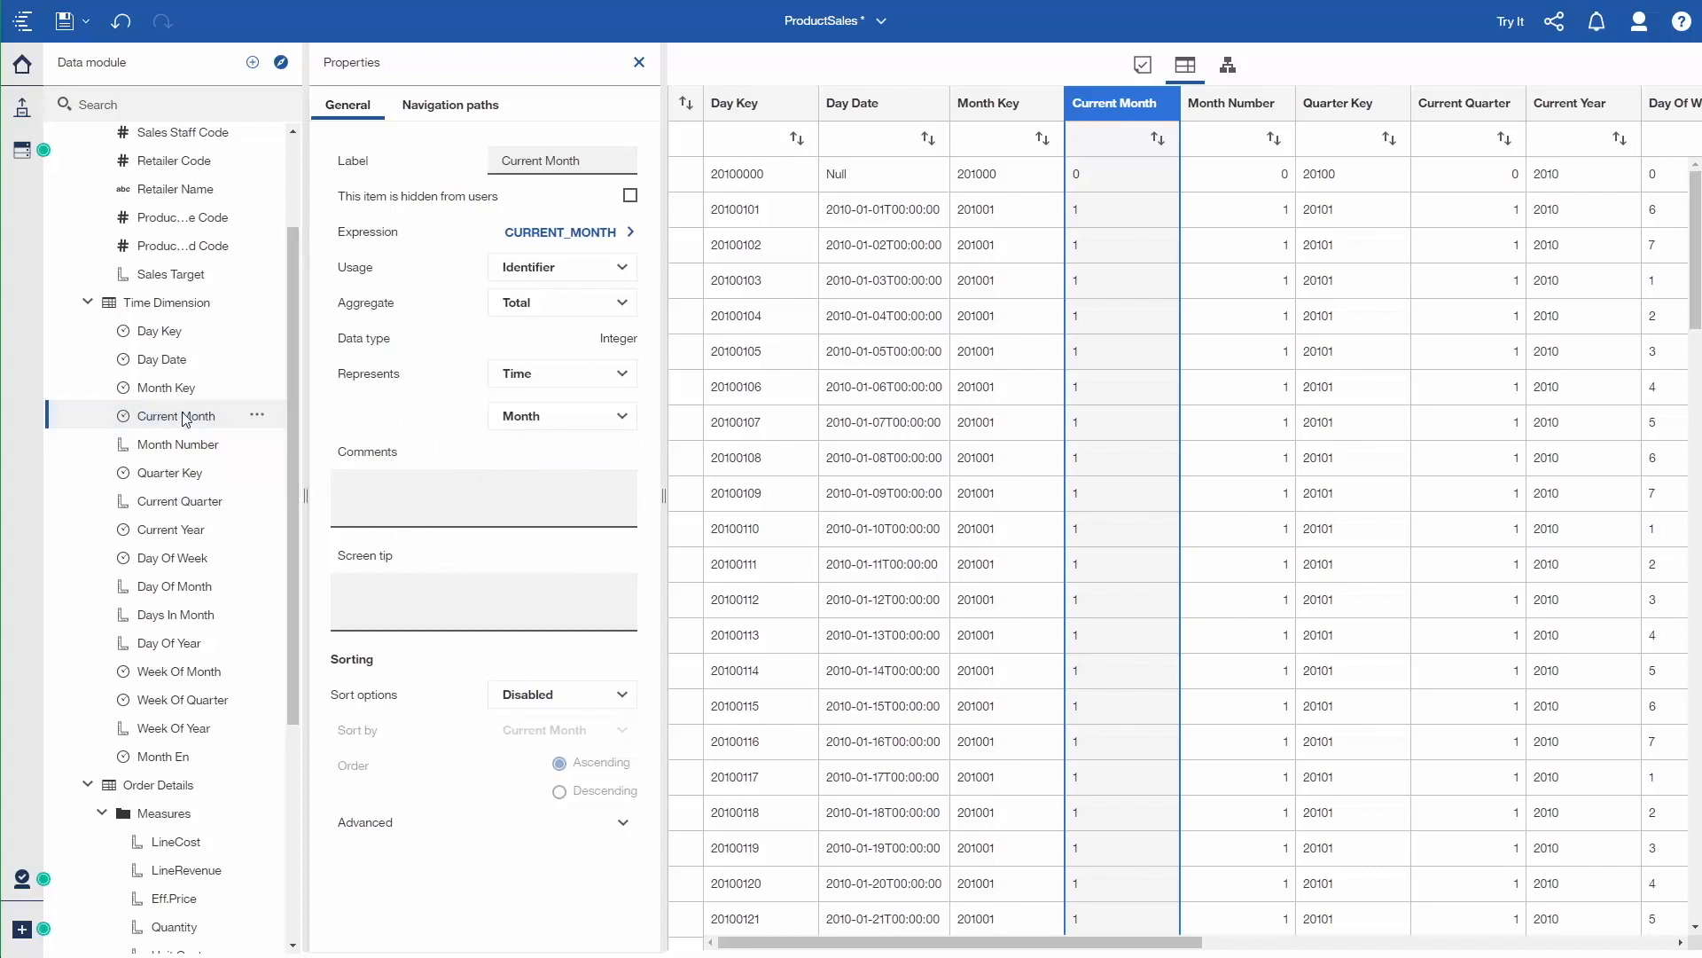
Save the data module as a copy named ProductSalesTargets1 in the A-MFMG team folder.
scroll(147, 275, "up", 3)
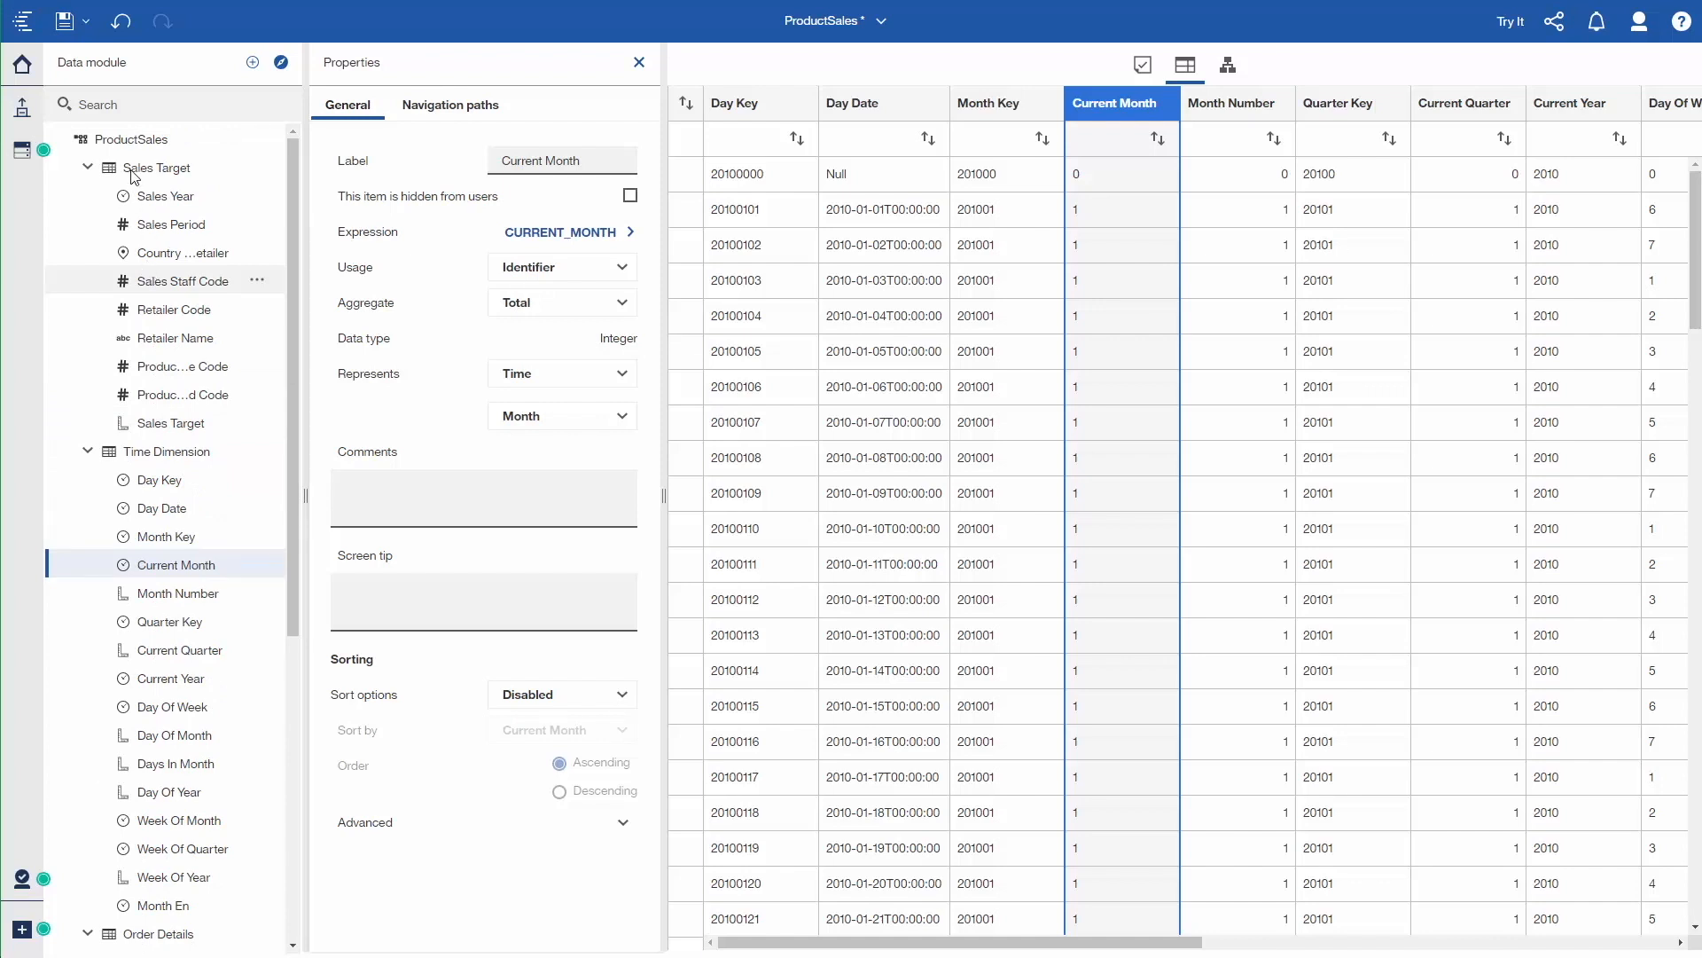
left_click(87, 27)
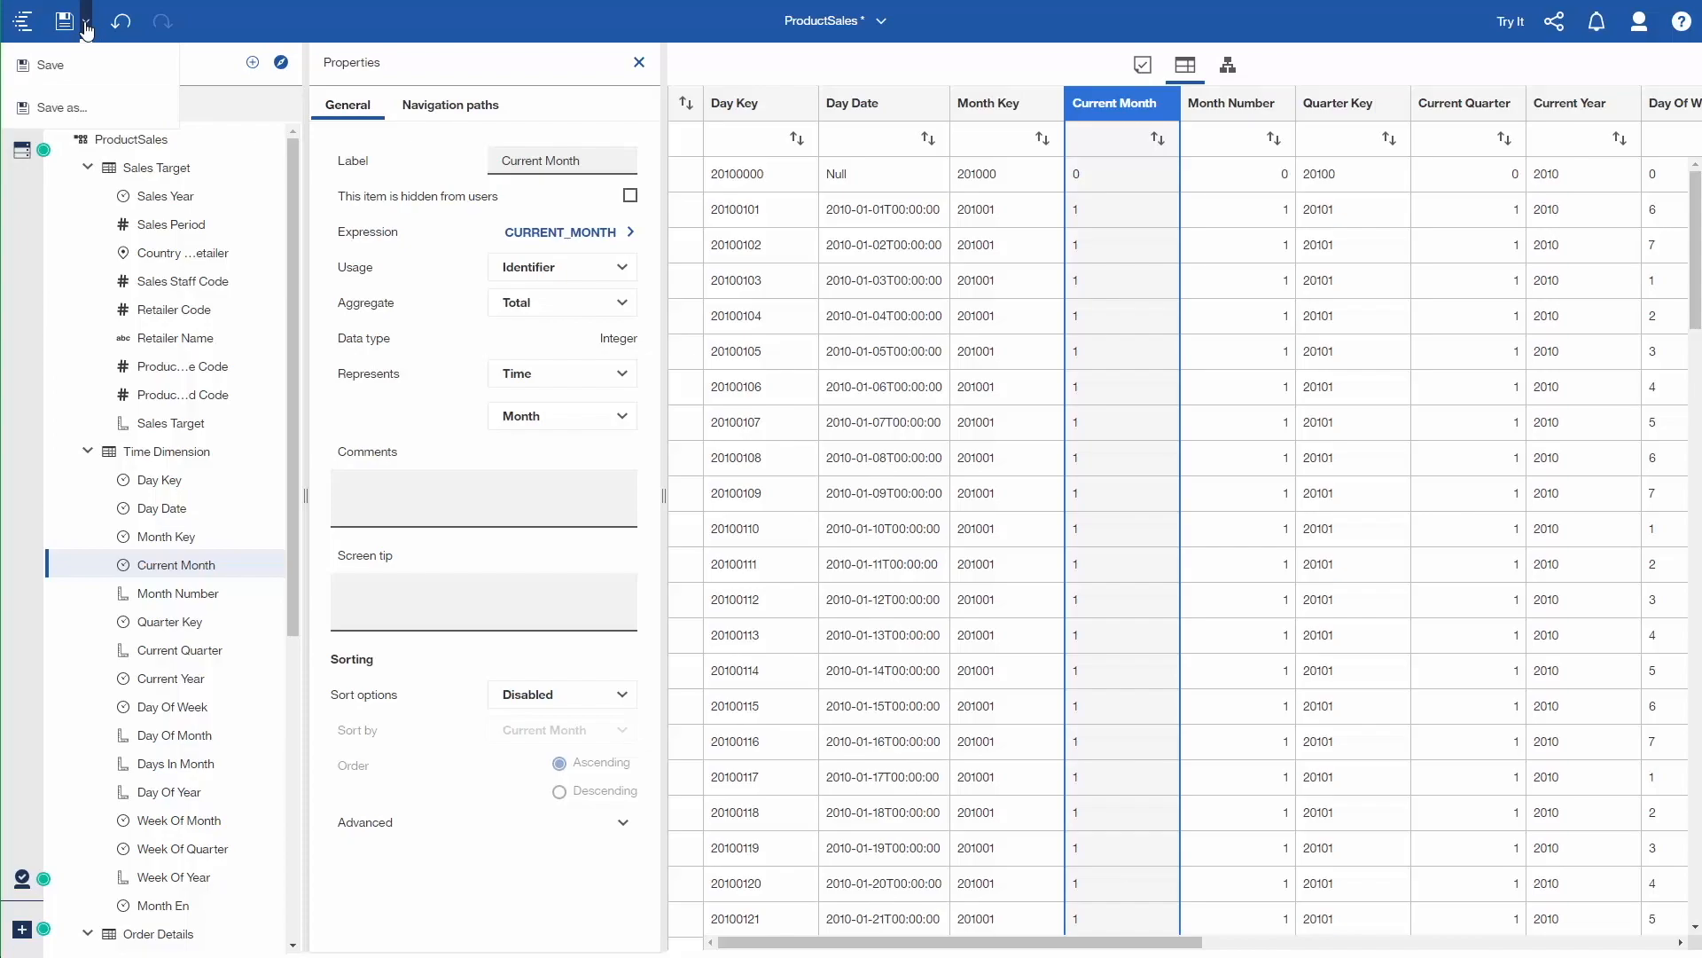
left_click(60, 107)
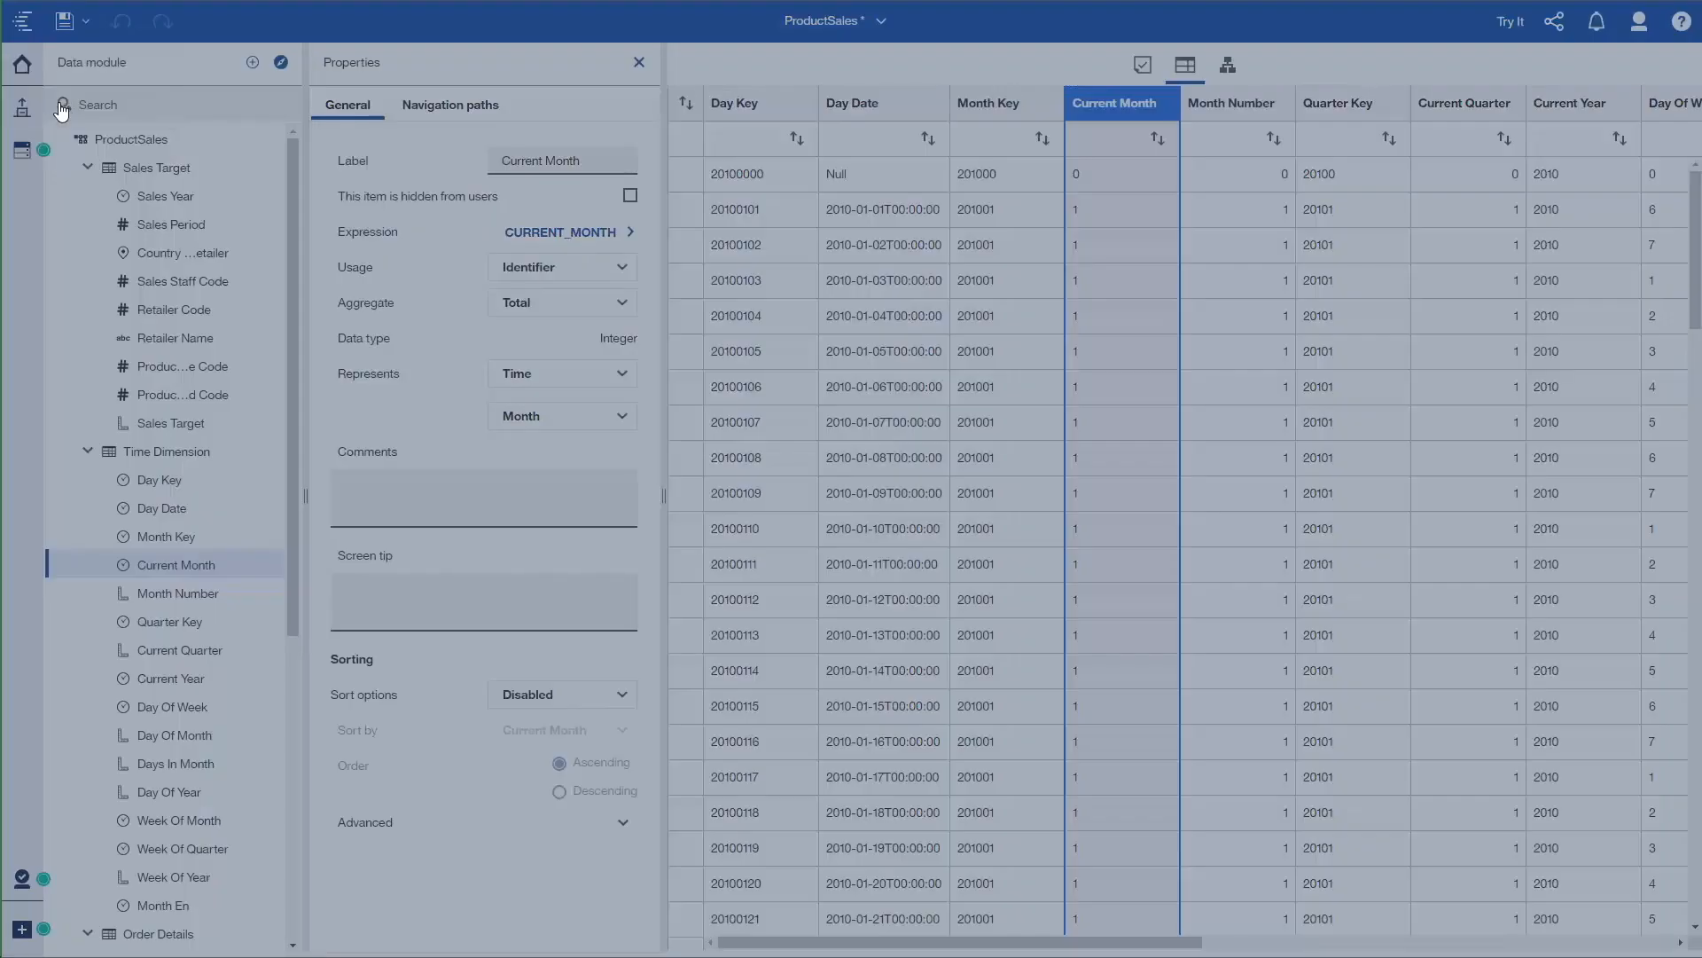
left_click(674, 436)
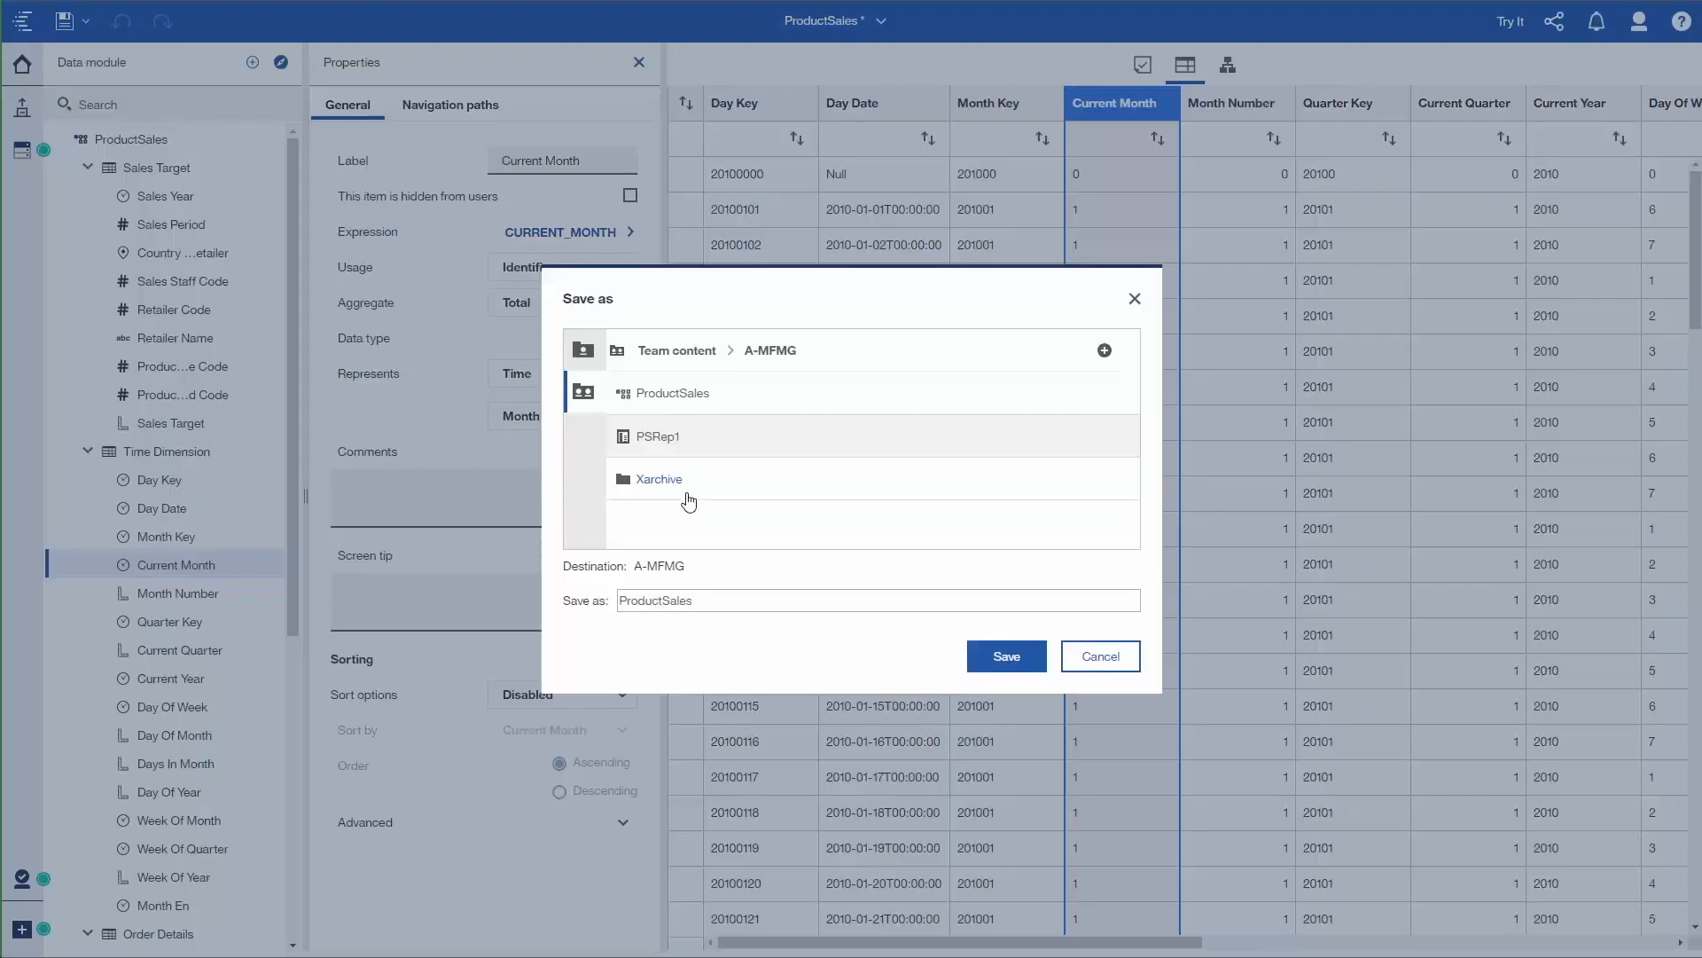
left_click(717, 599)
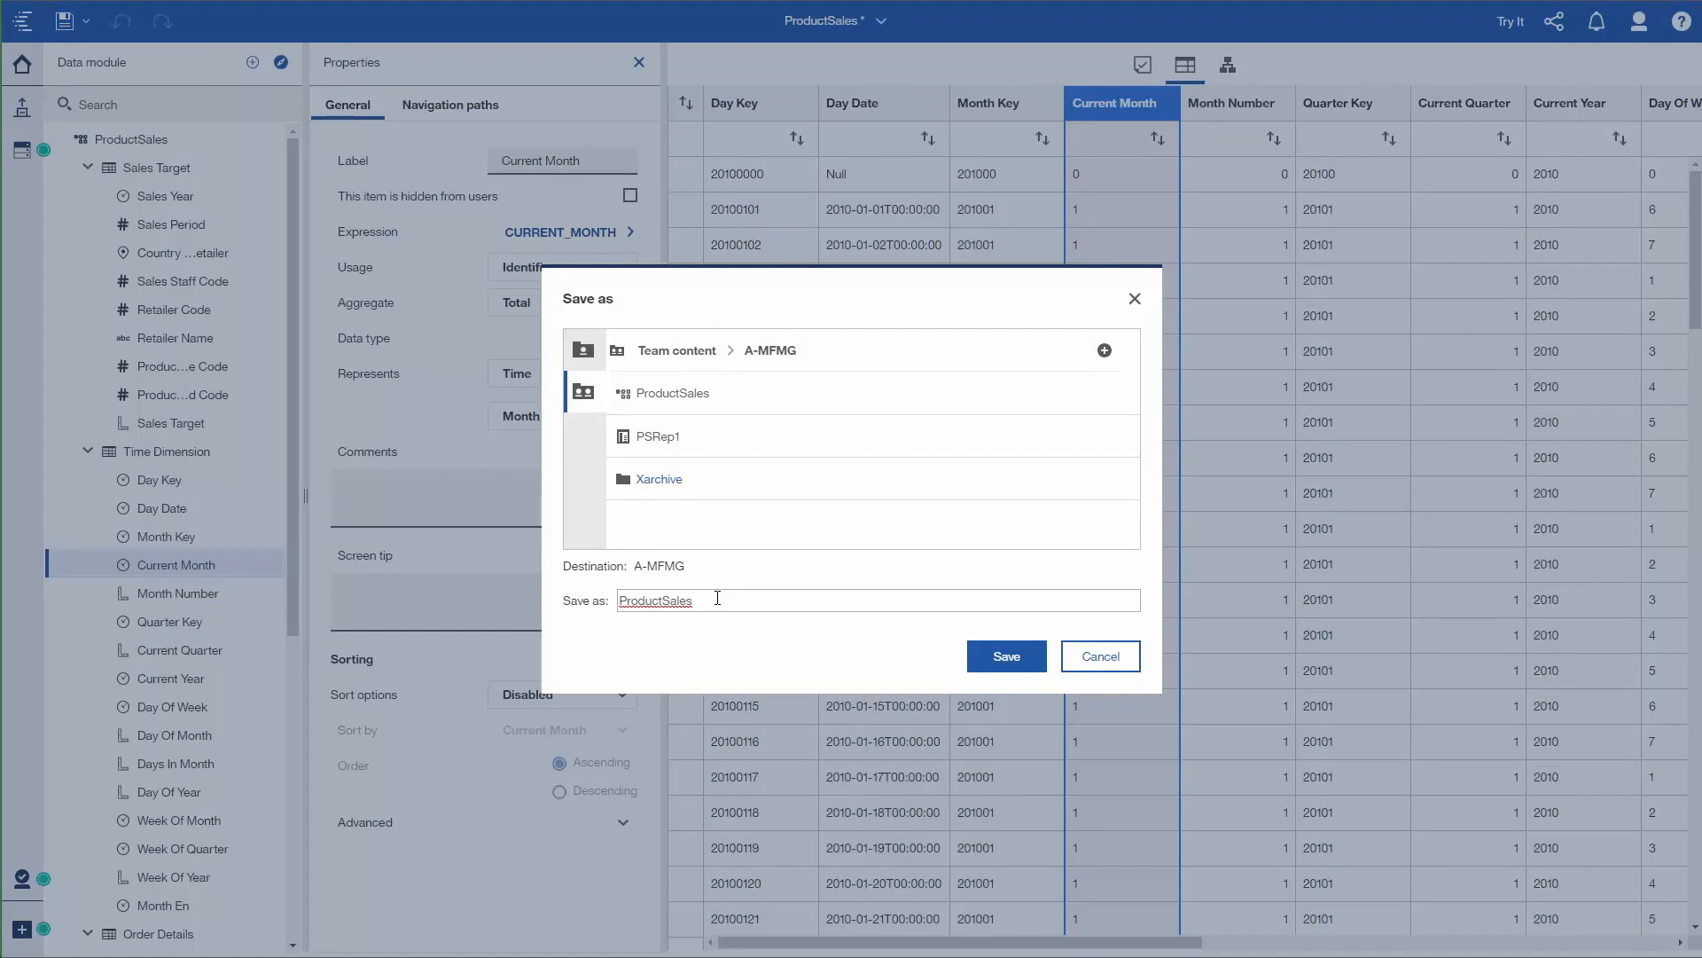
type("Targets")
left_click(1029, 664)
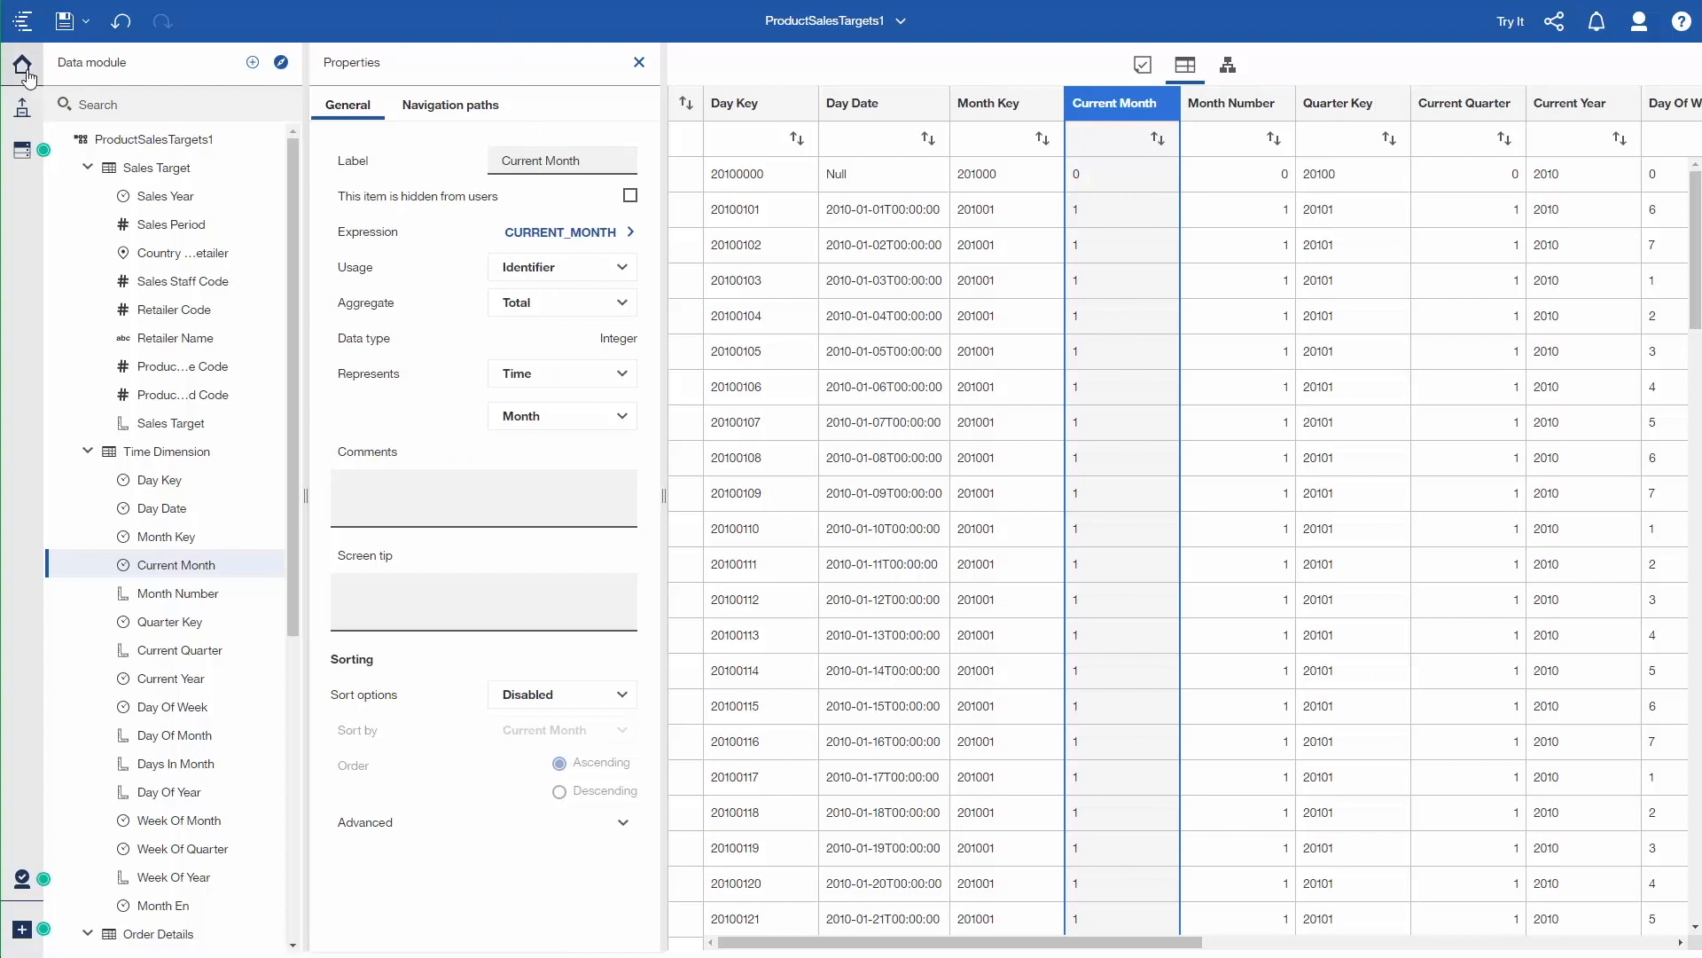
Create a blank report from the recently saved ProductSalesTargets1 data module.
left_click(25, 71)
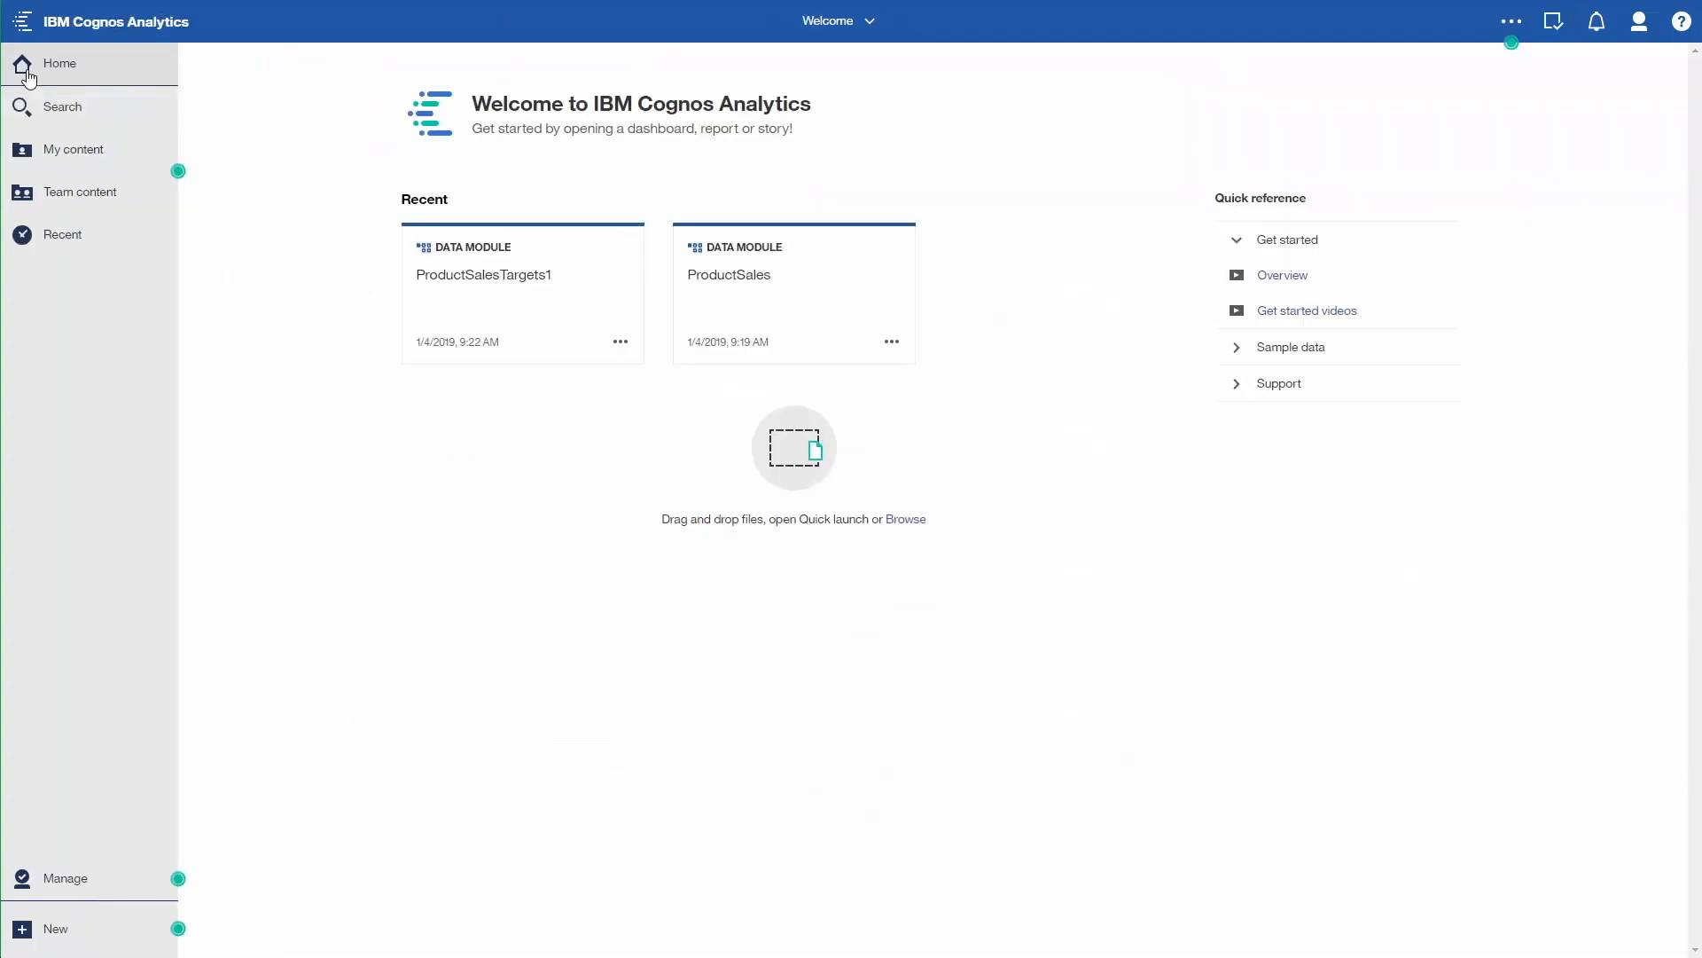
left_click(620, 343)
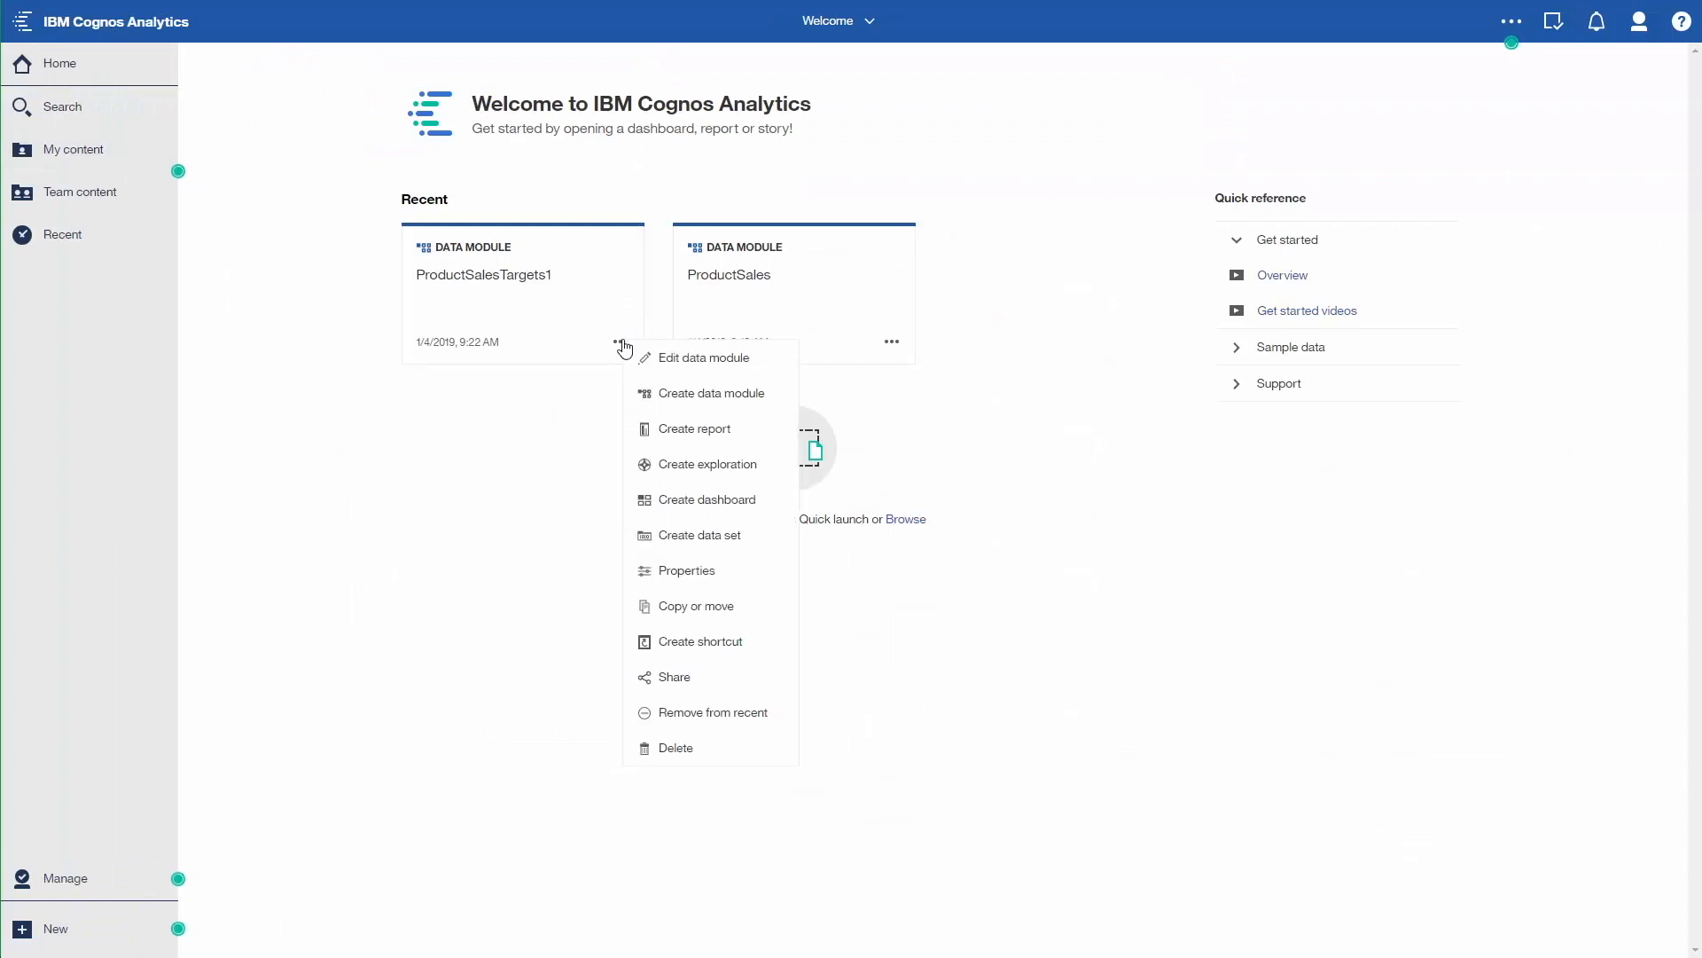
left_click(721, 434)
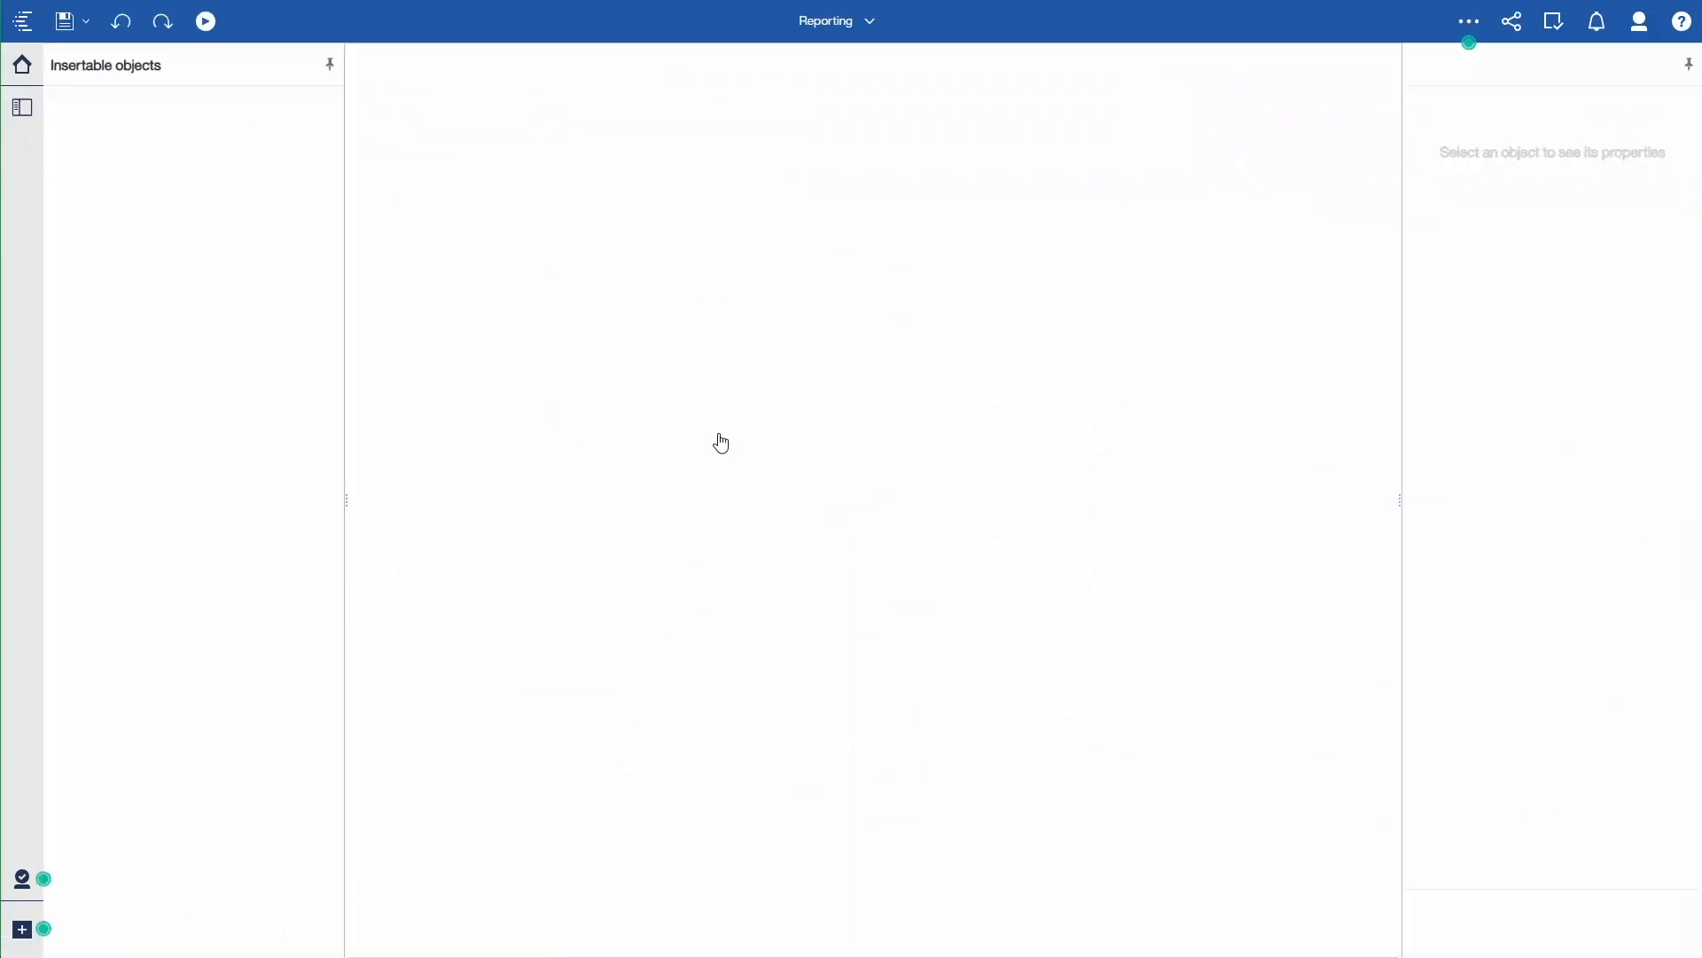
double_click(230, 245)
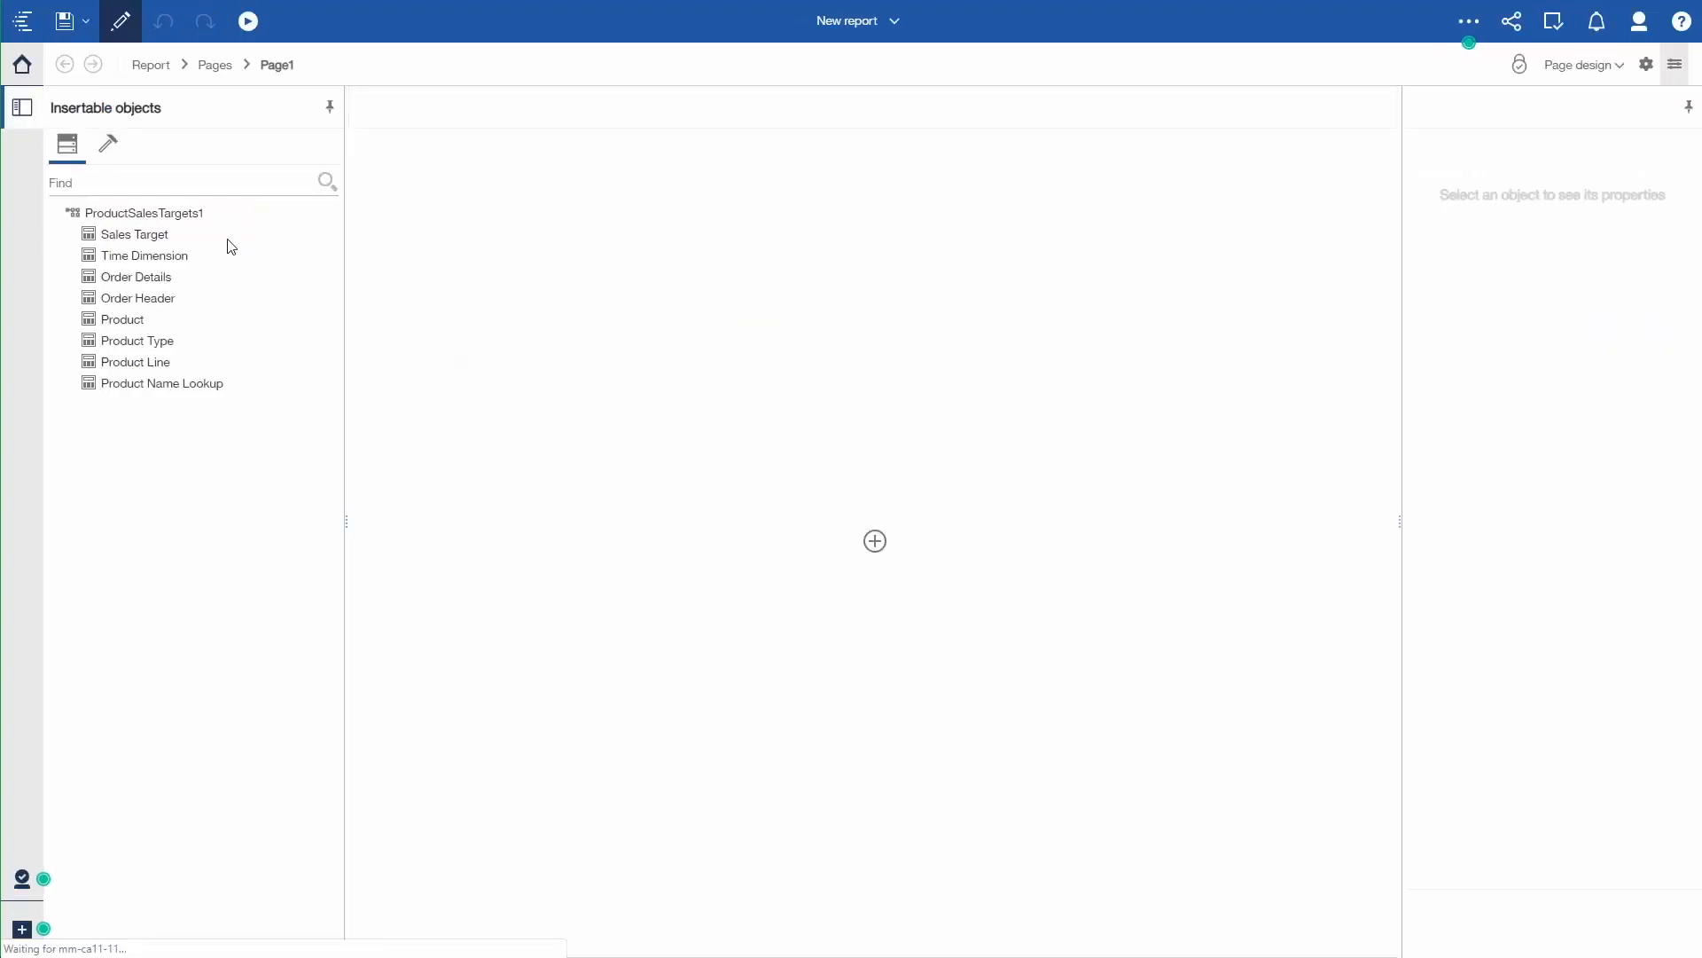
Insert a table with 2 columns and 2 rows on the empty report page, with maximized width.
left_click(875, 542)
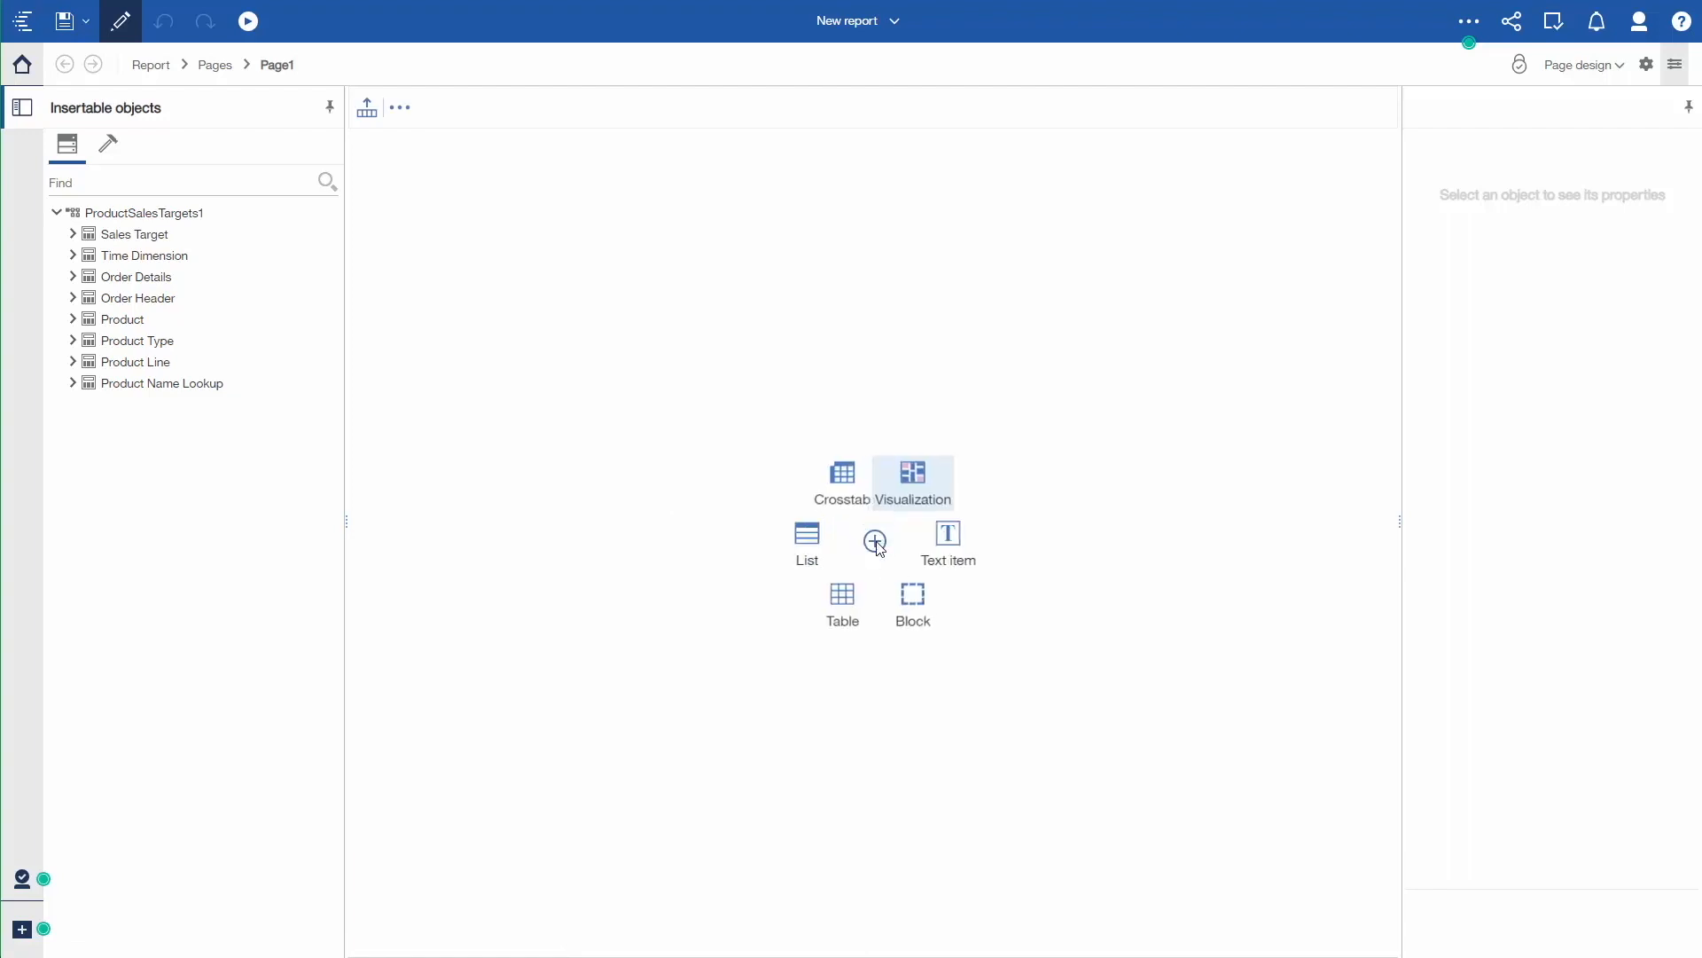
left_click(853, 595)
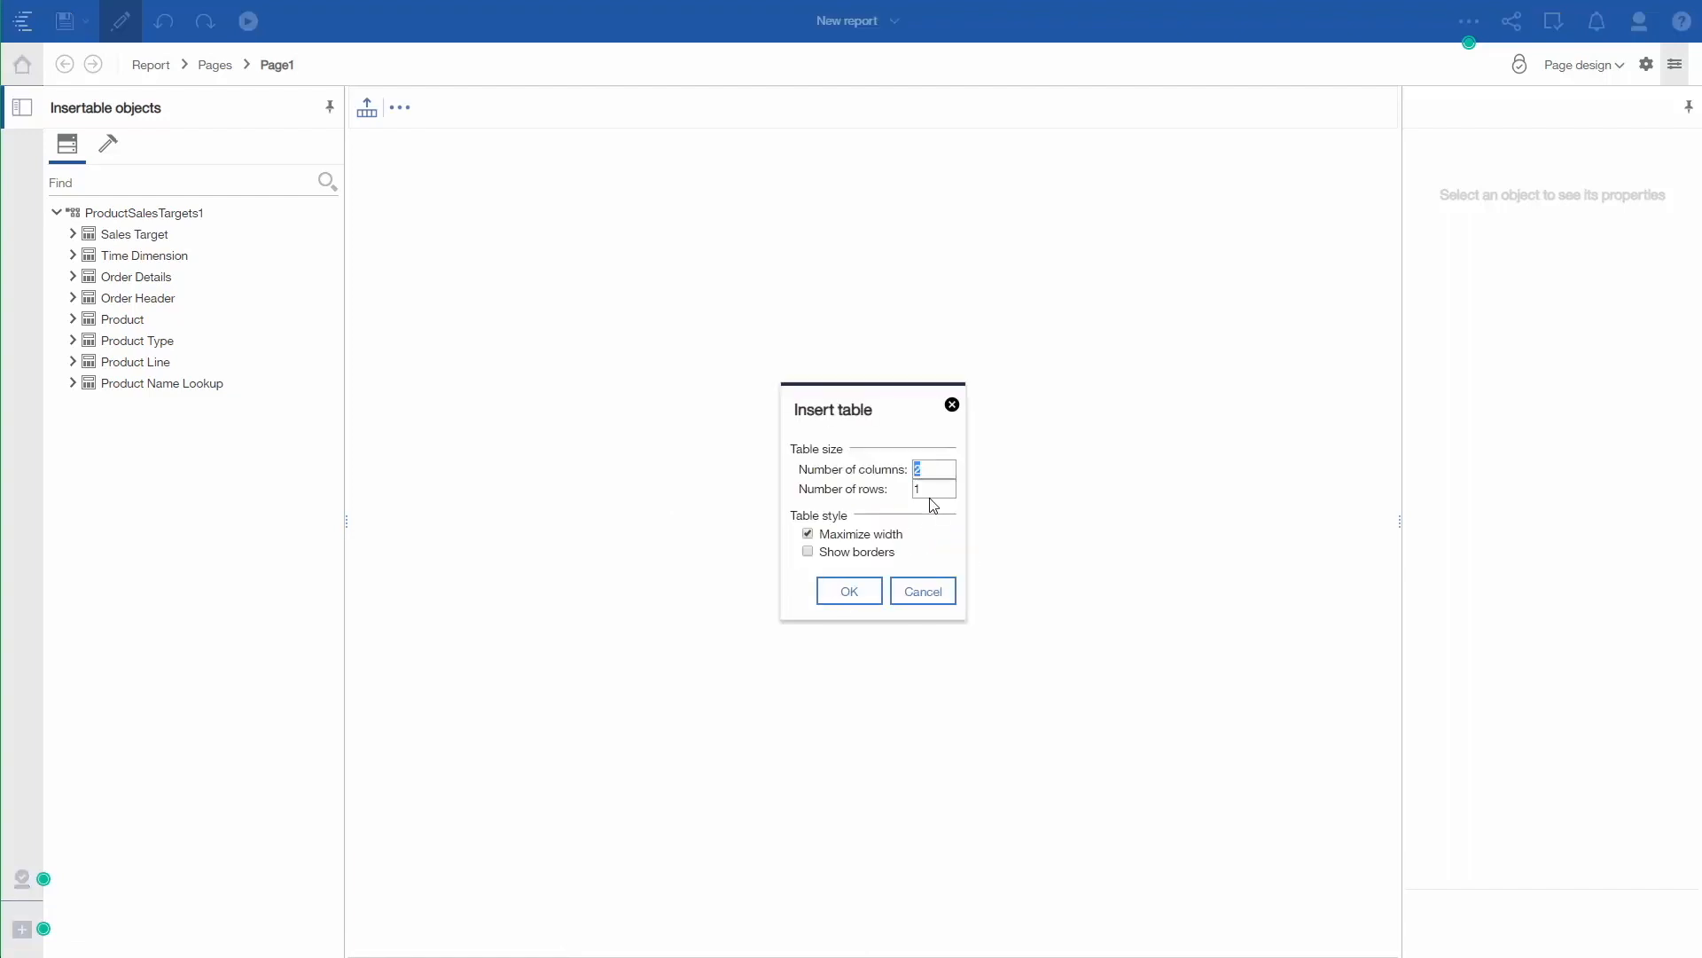
type("2")
left_click(860, 589)
Insert a list named List1 using Query1 in the table's upper-left cell and add Order Year-Only from Order Header to it.
left_click(72, 298)
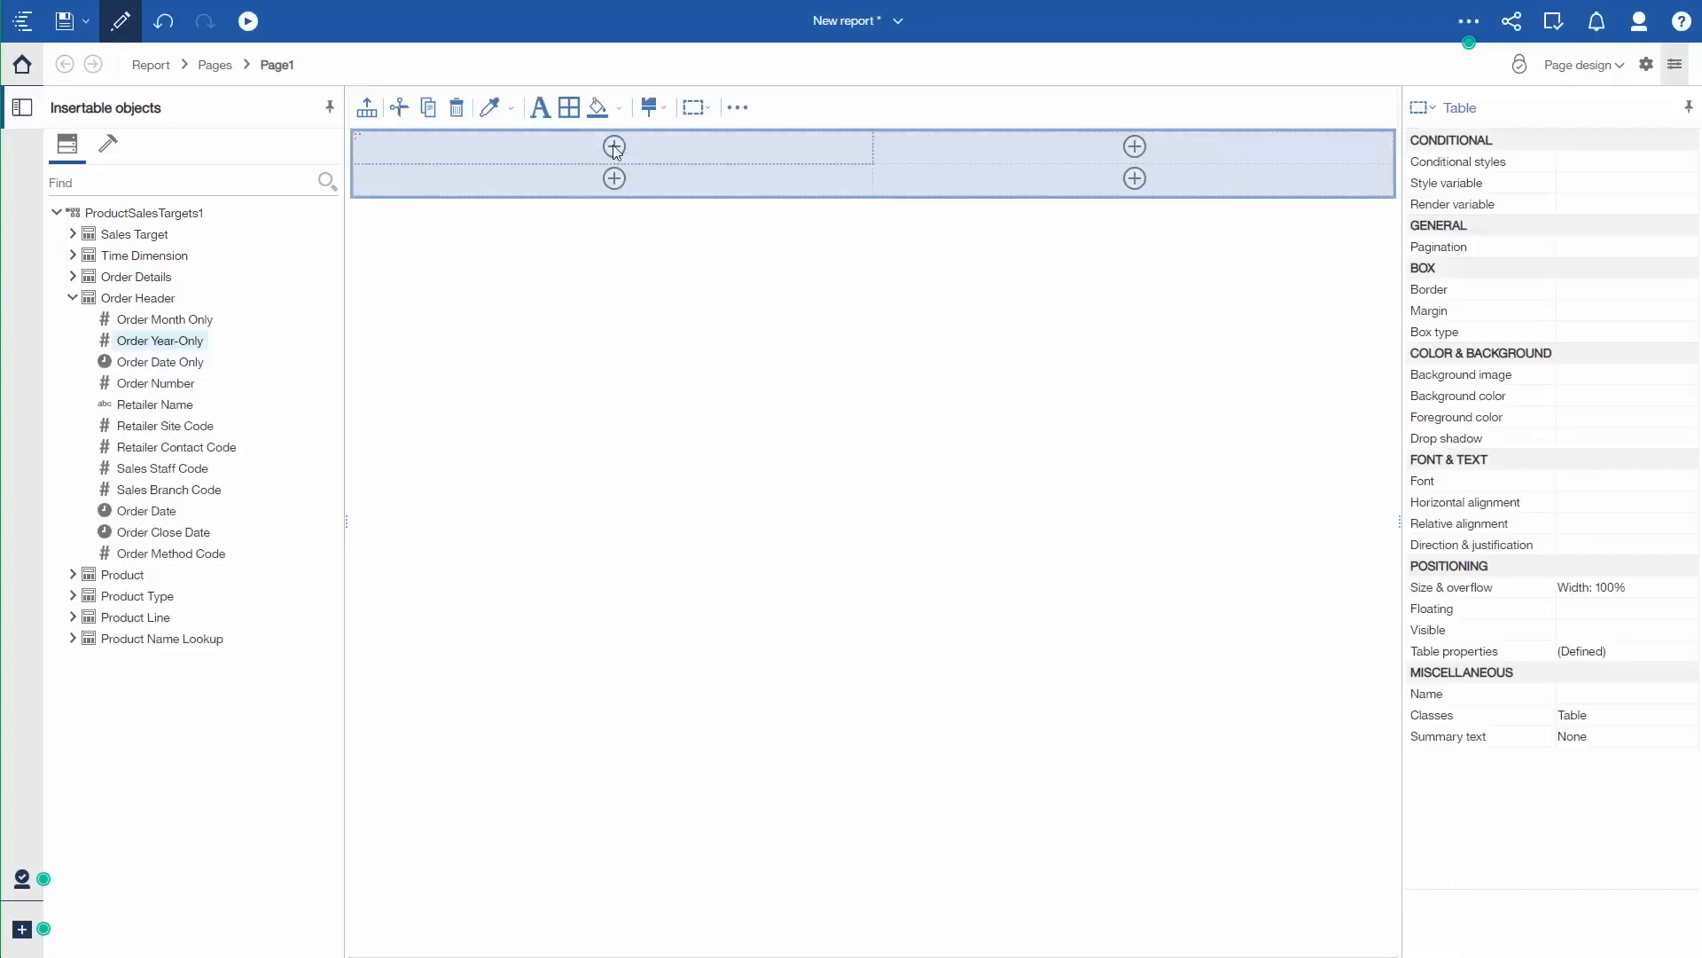
left_click(615, 147)
left_click(543, 146)
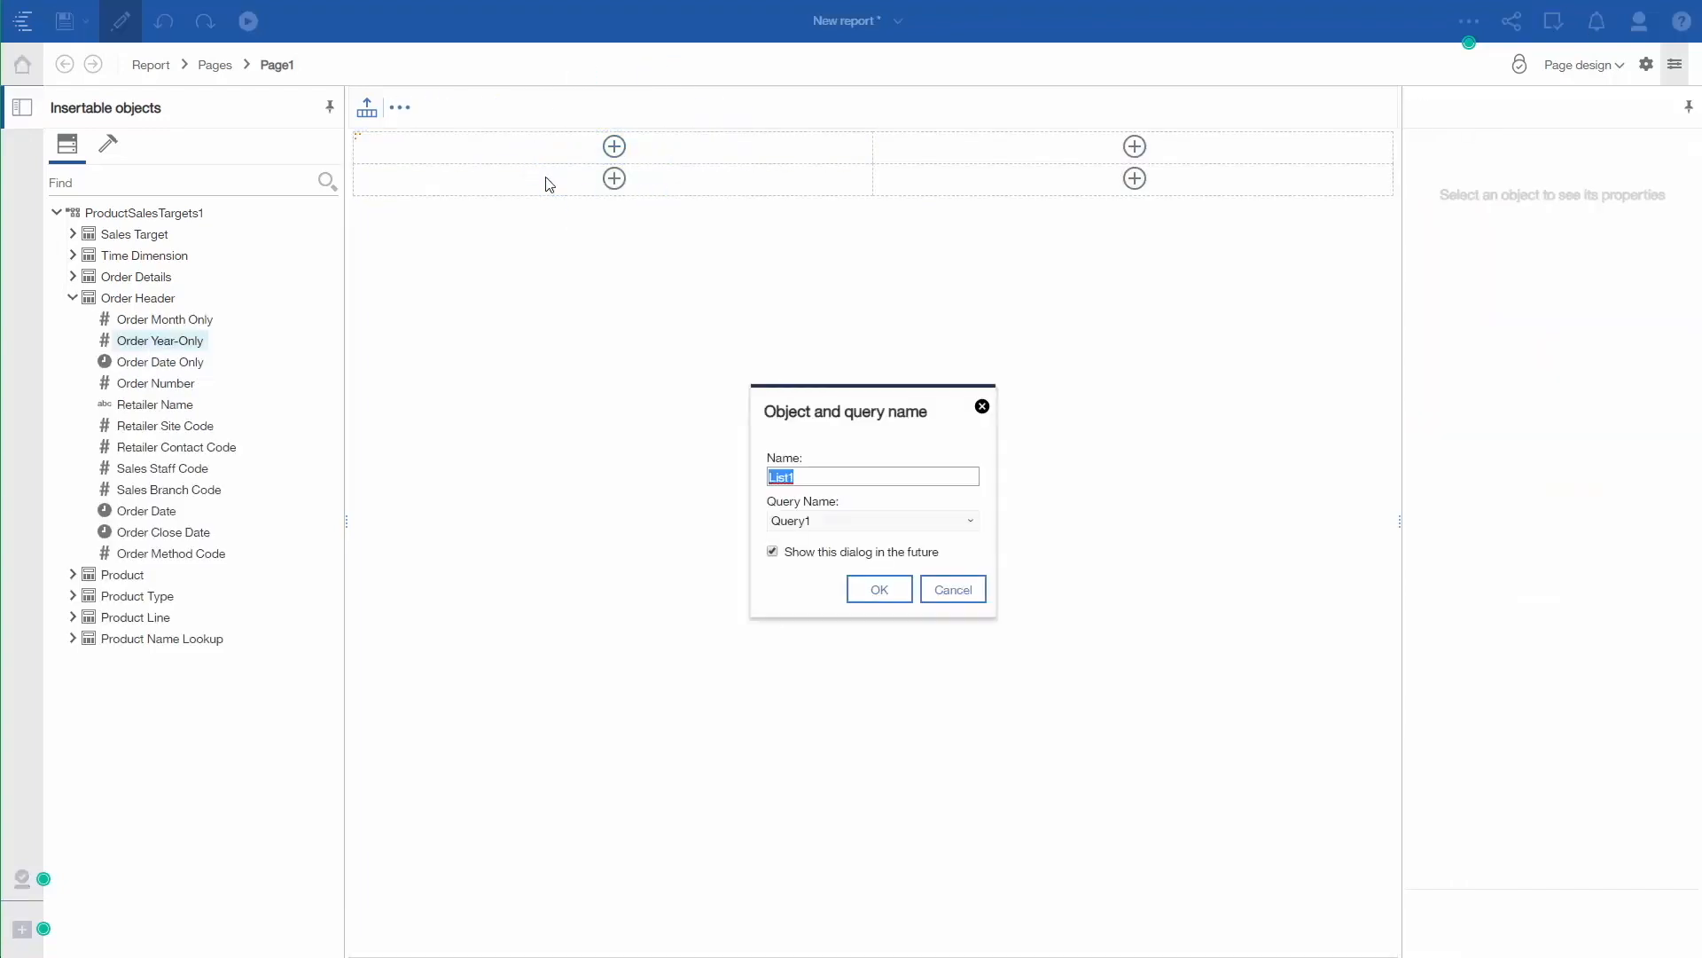
left_click(873, 583)
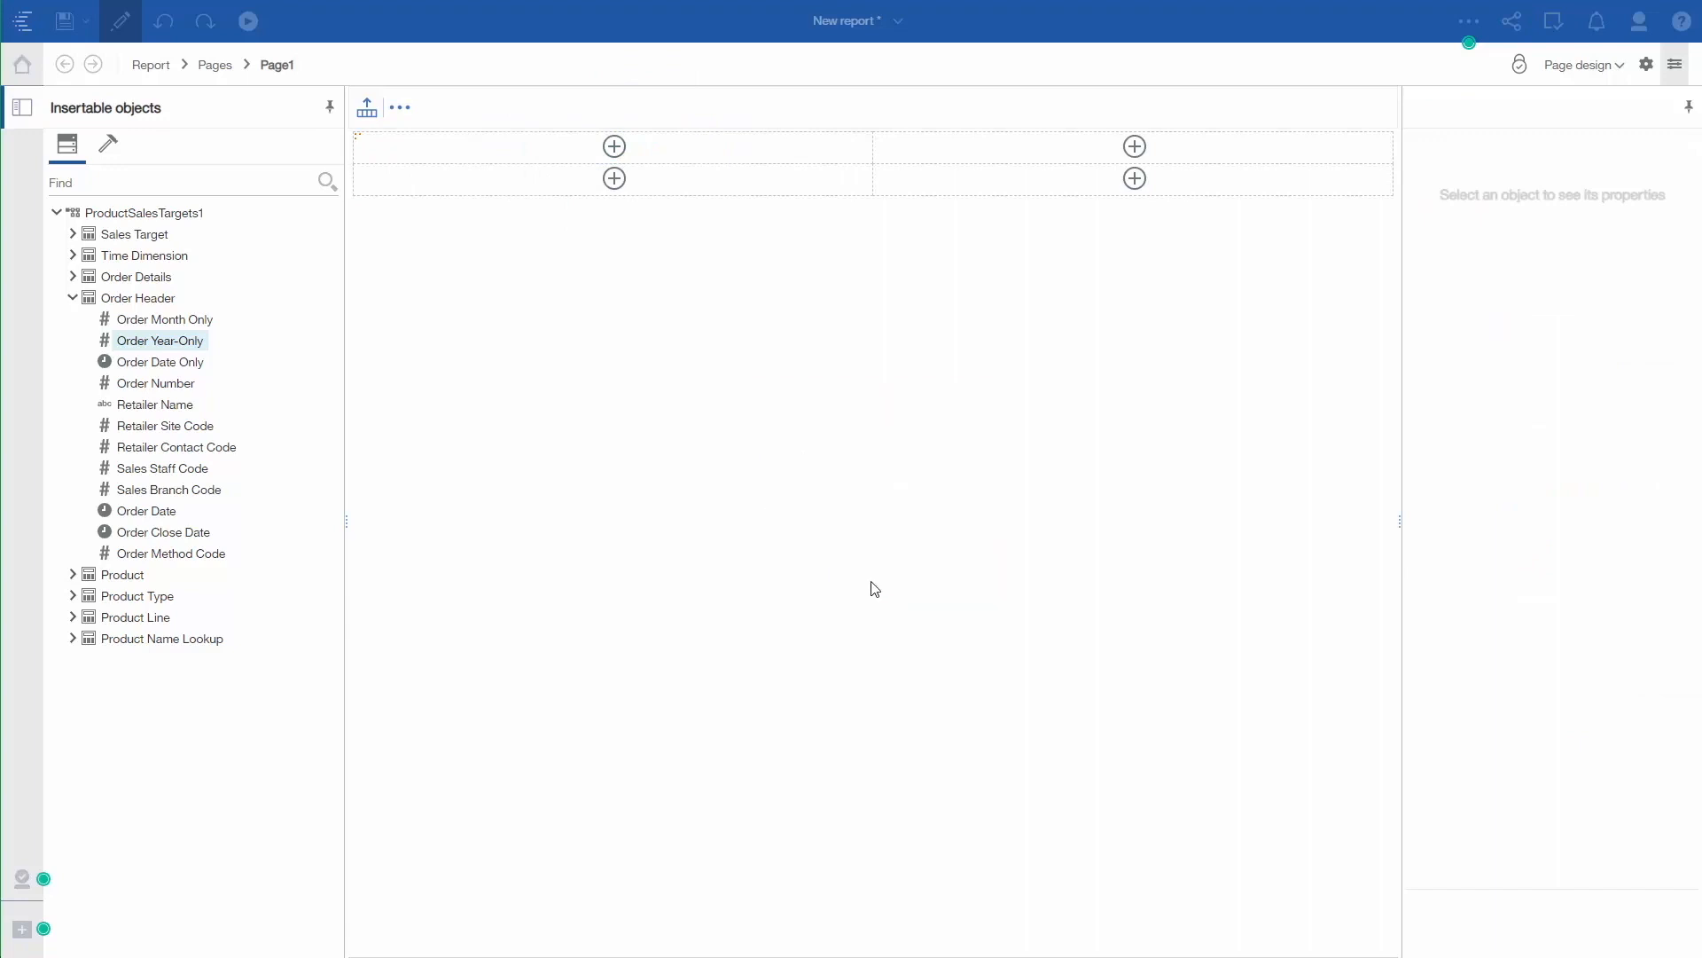
left_click_drag(199, 350, 375, 219)
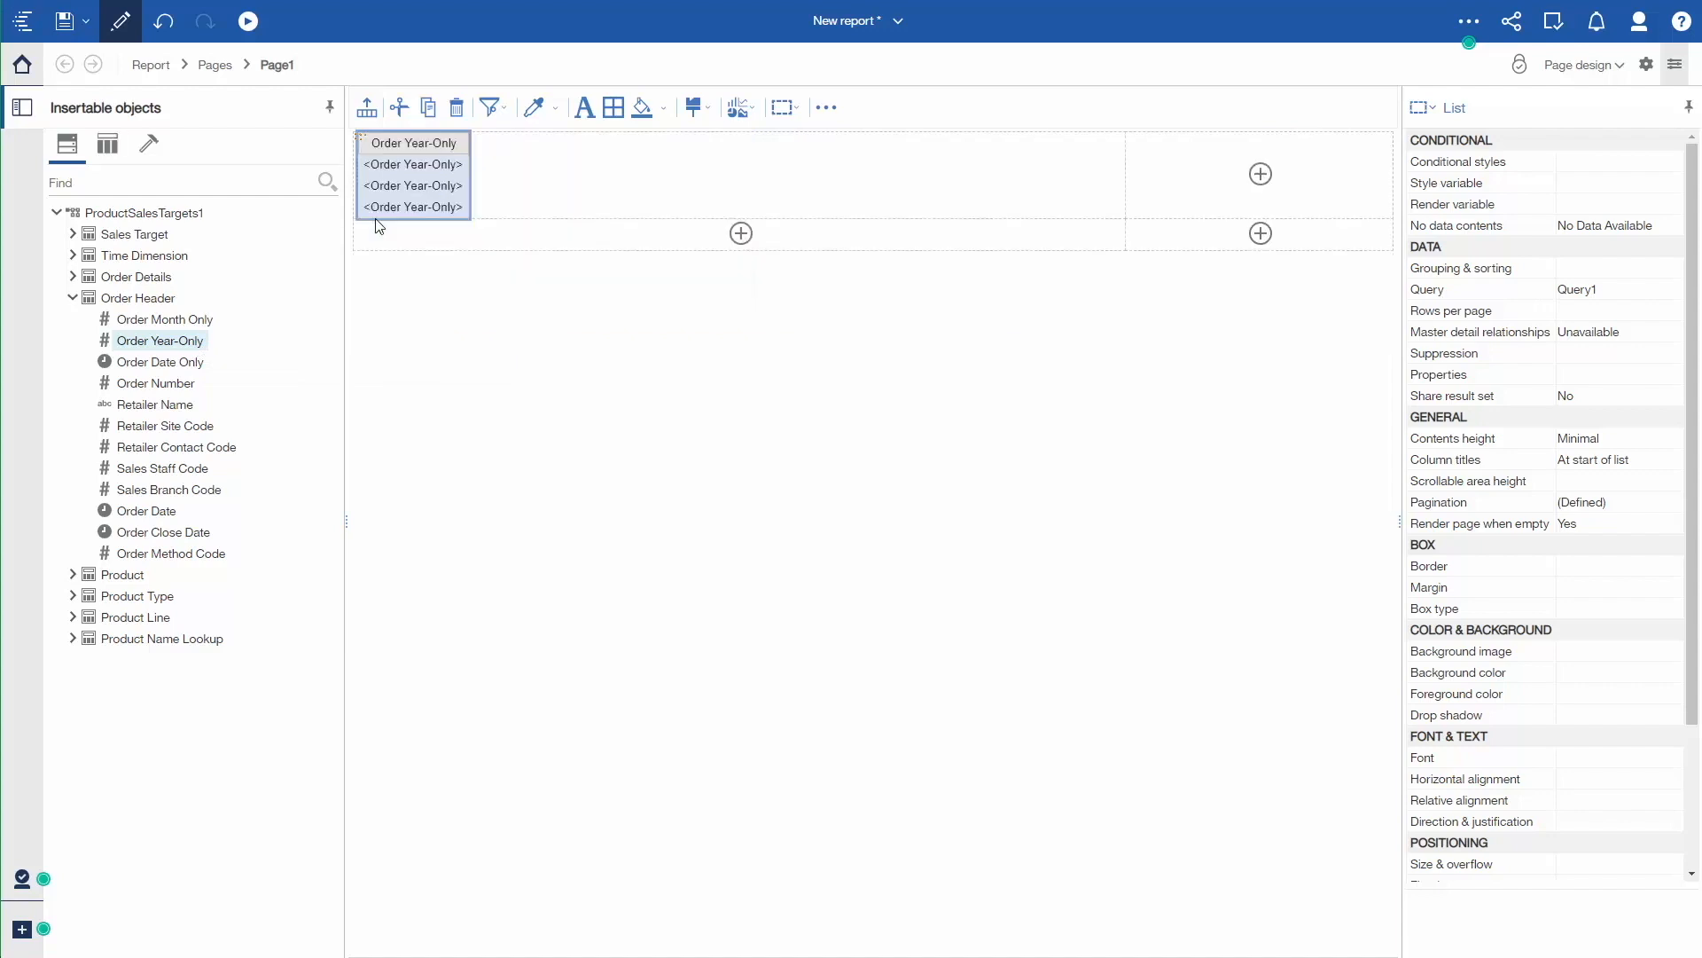
Add the Quantity and LineRevenue measures from Order Details to the first list after Order Year-Only.
left_click(72, 278)
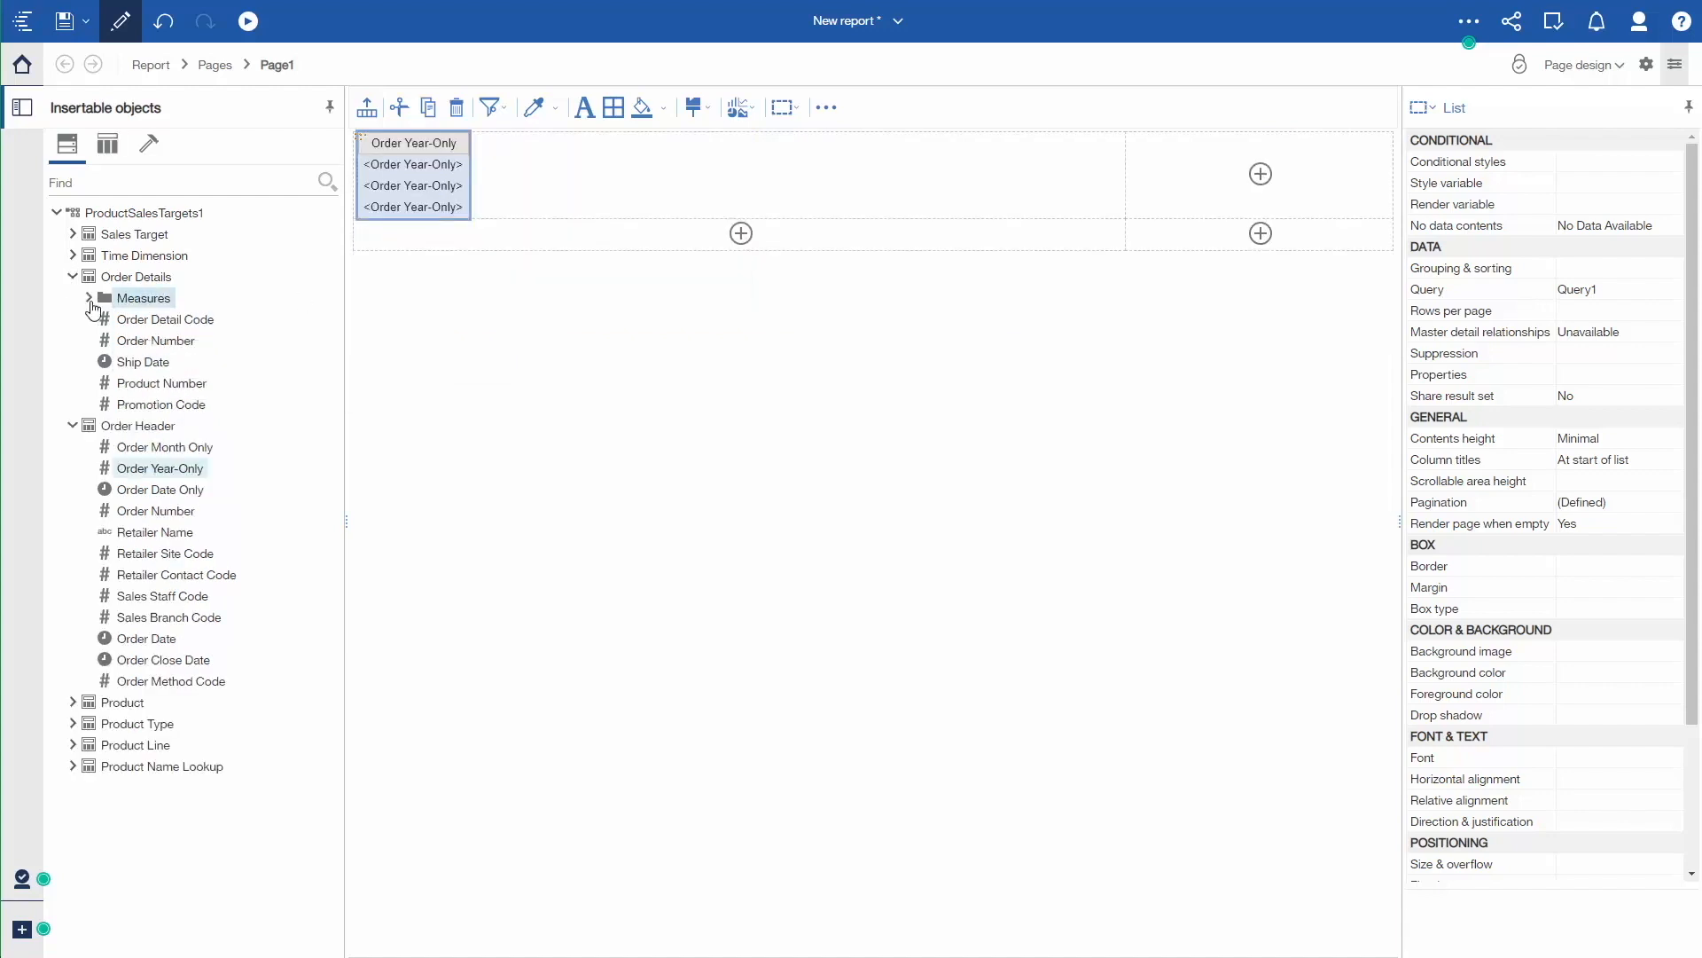
left_click(89, 298)
left_click_drag(156, 383, 434, 177)
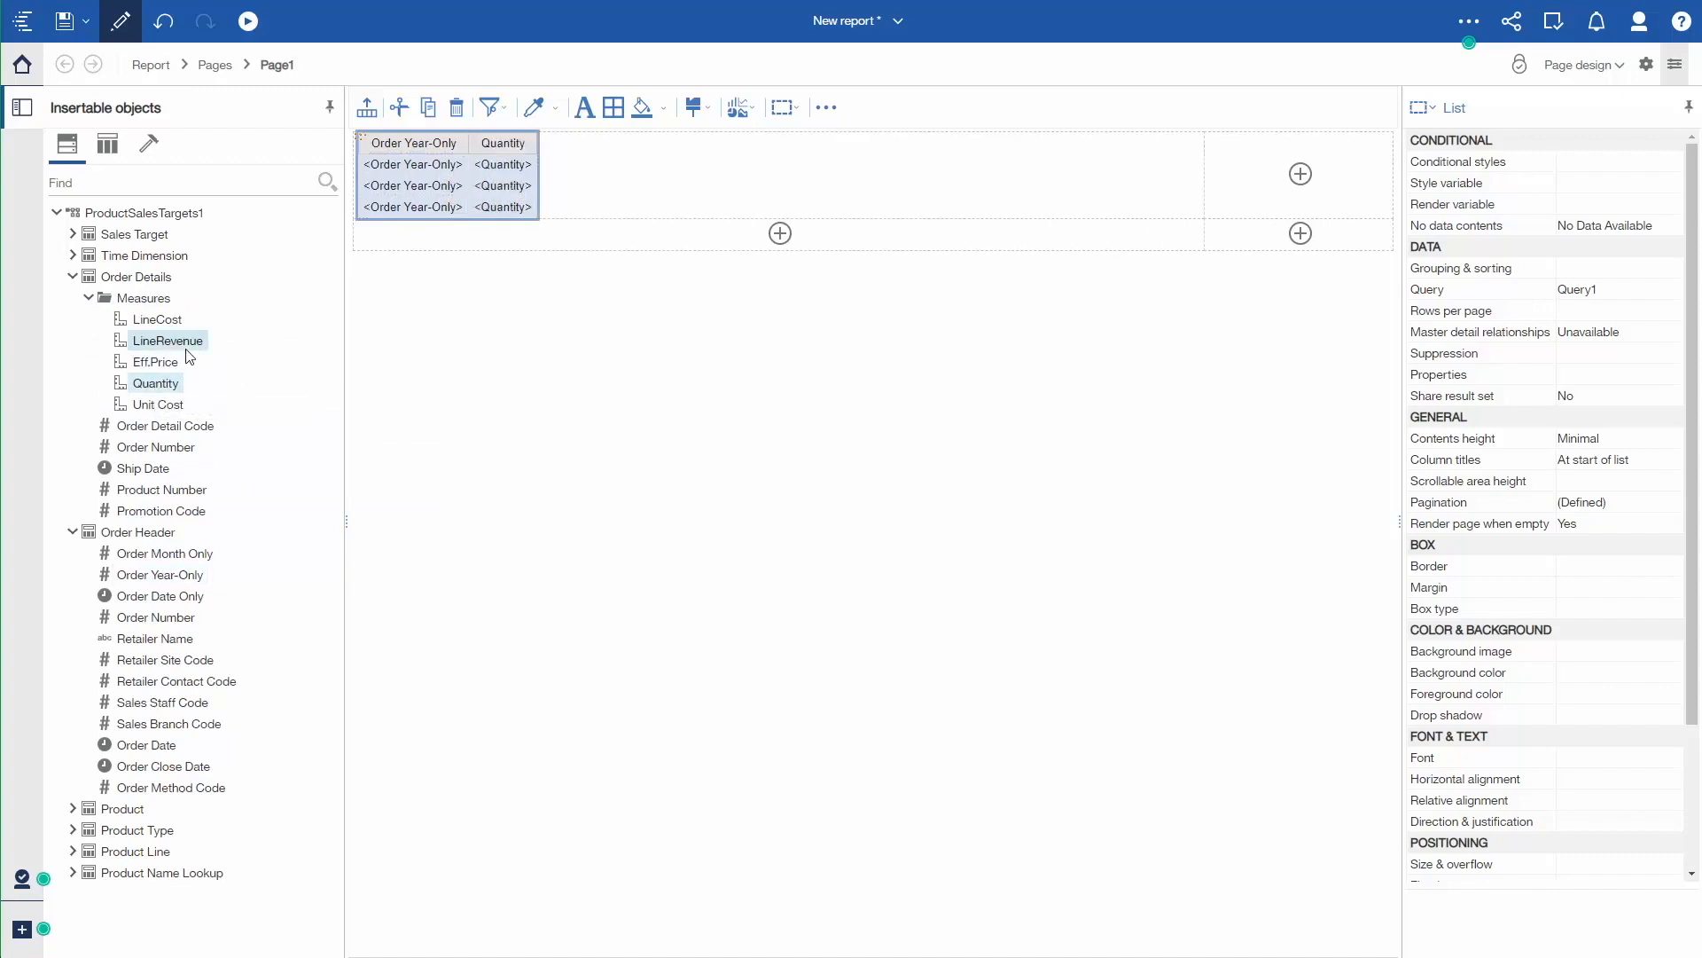
left_click_drag(186, 350, 517, 191)
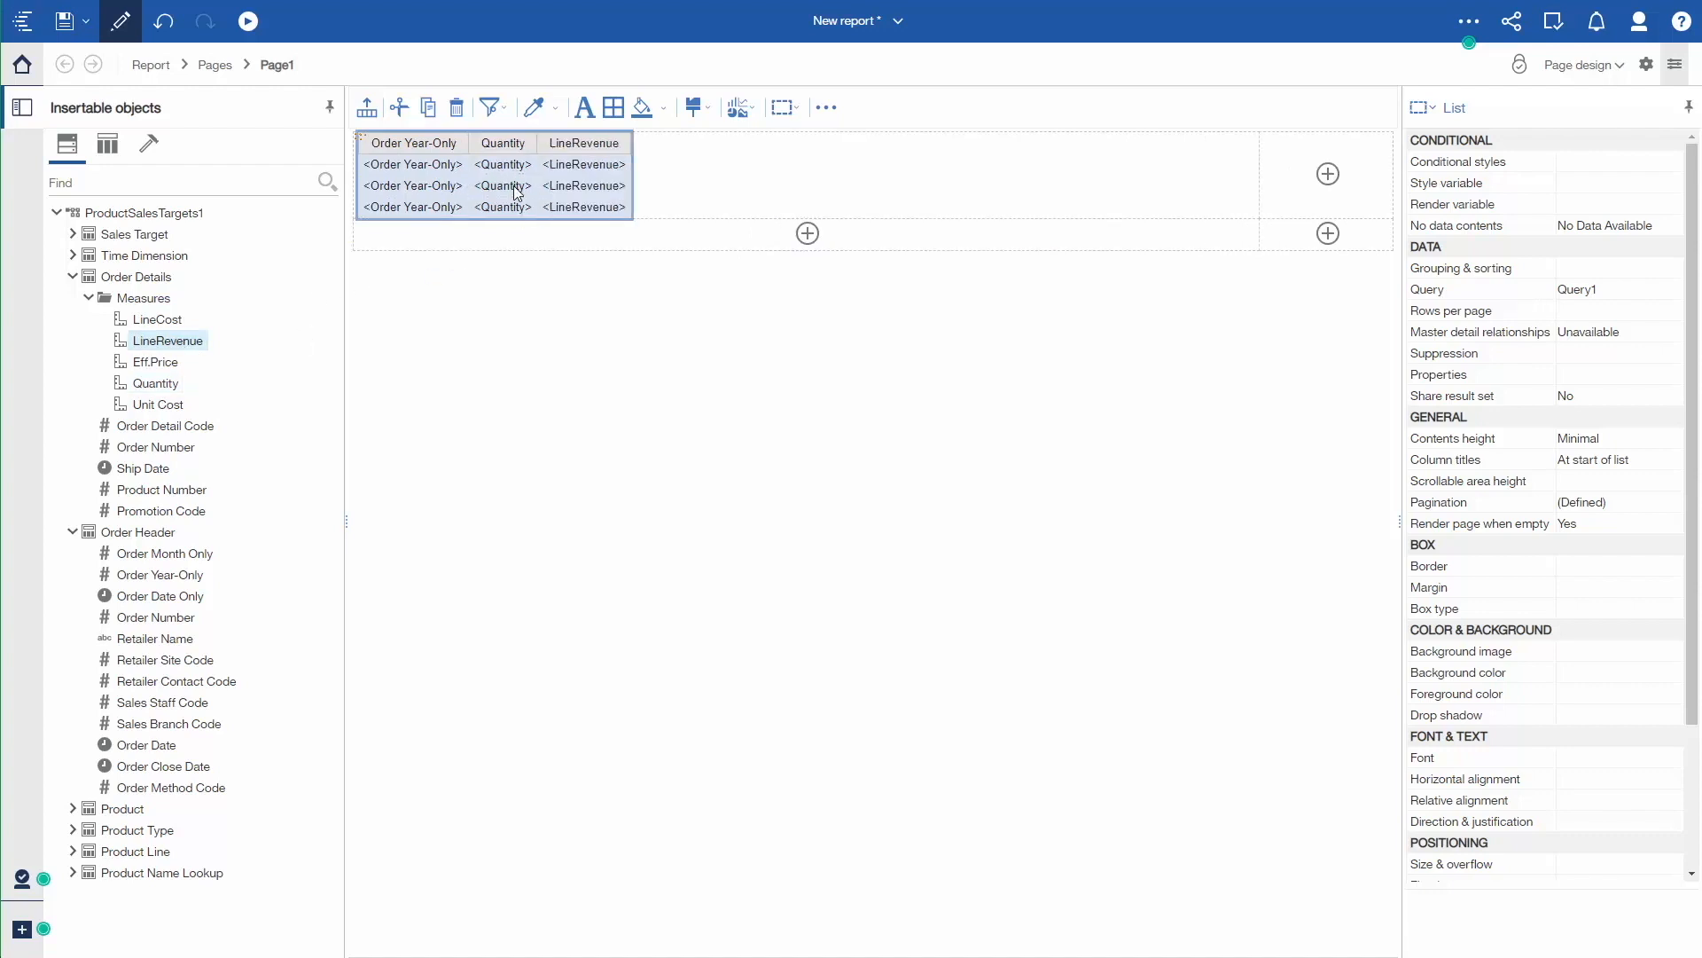
Insert a list using Query2 in the table's lower-left cell with Sales Year and Sales Target from Sales Target, and preview the page.
left_click(808, 233)
left_click(744, 236)
left_click(886, 590)
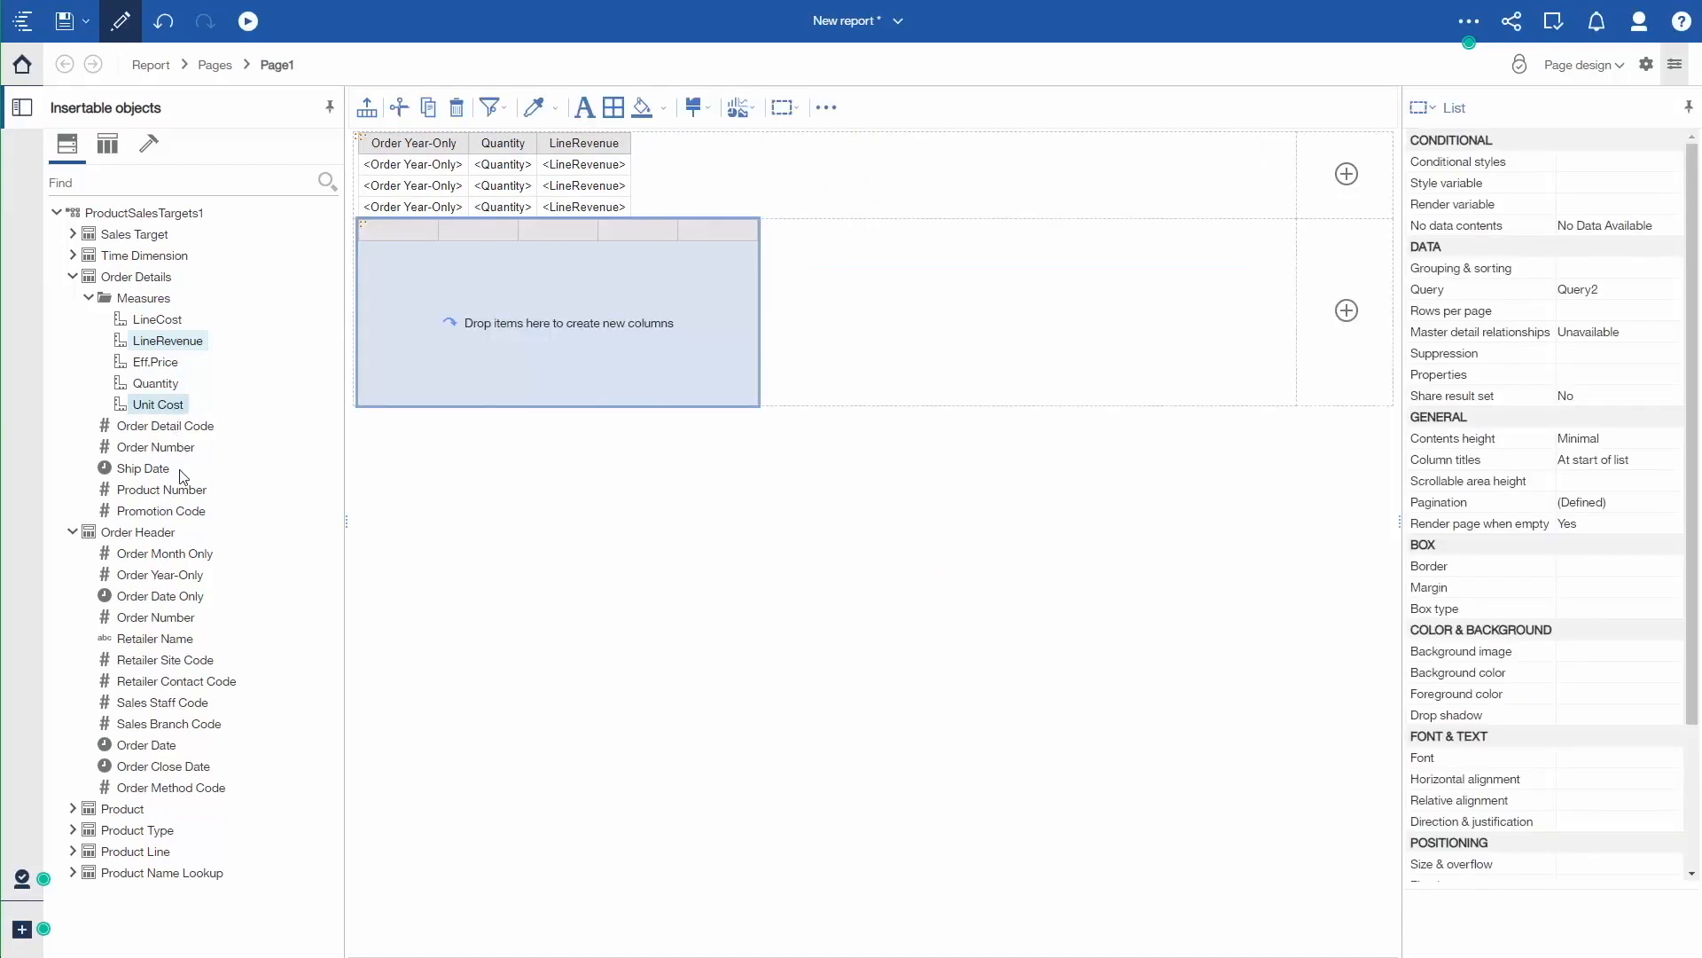
left_click(73, 236)
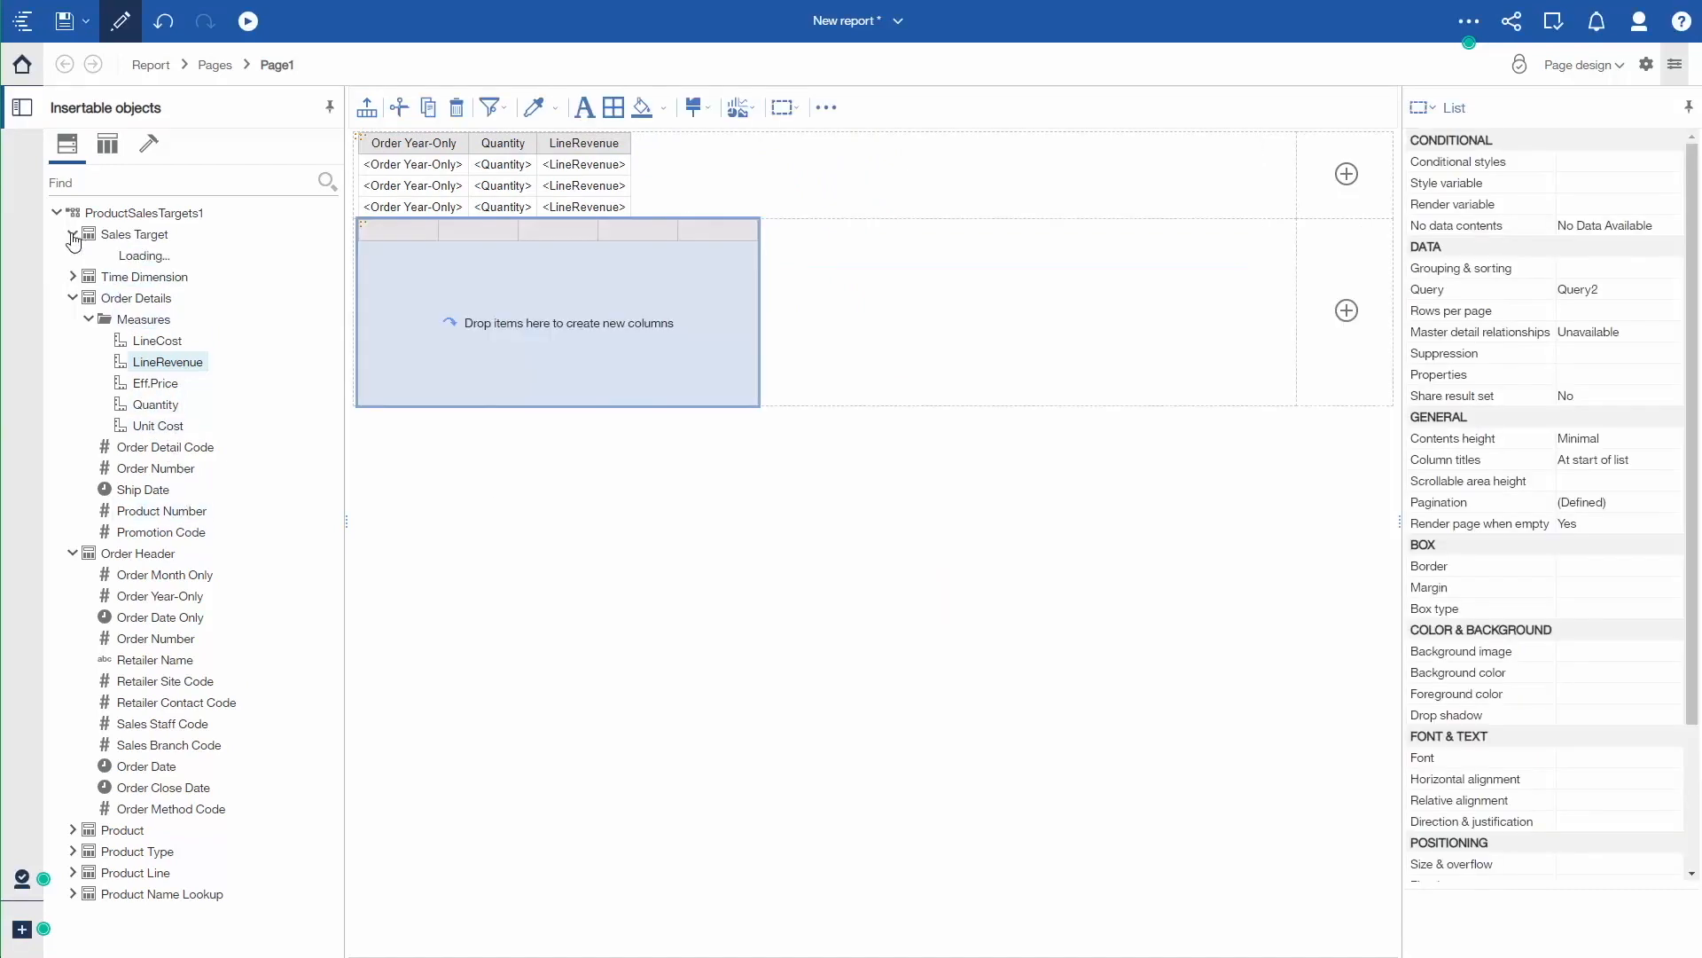
left_click_drag(124, 262, 379, 266)
left_click_drag(175, 430, 433, 282)
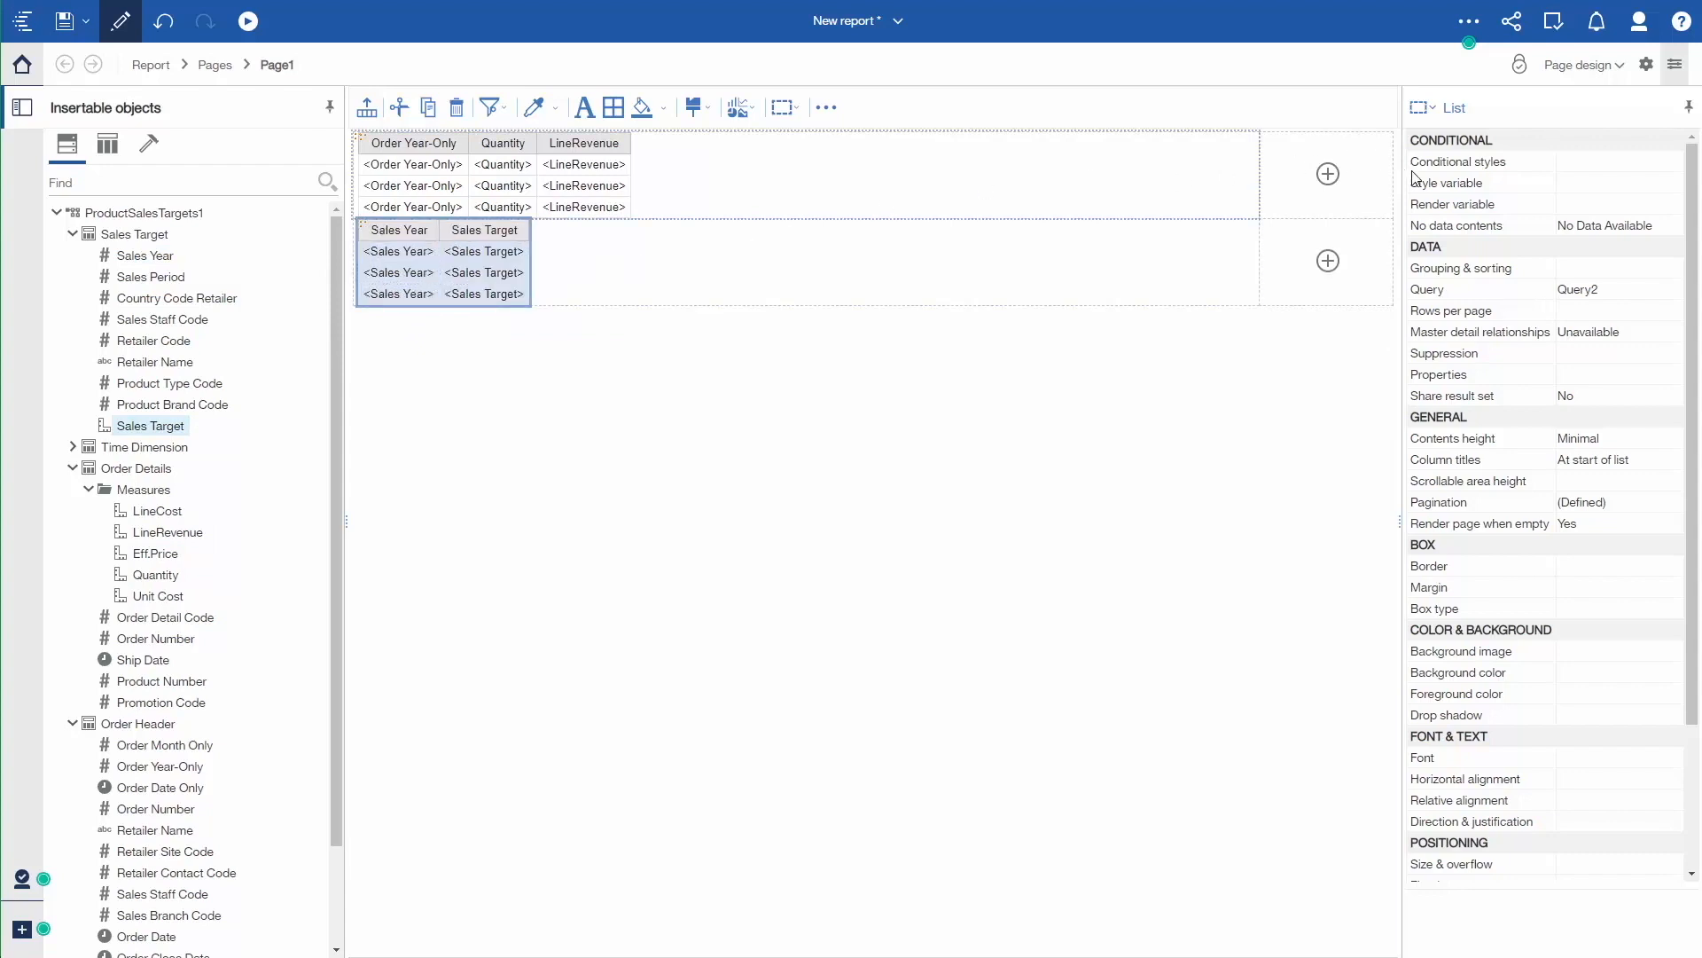
left_click(1579, 71)
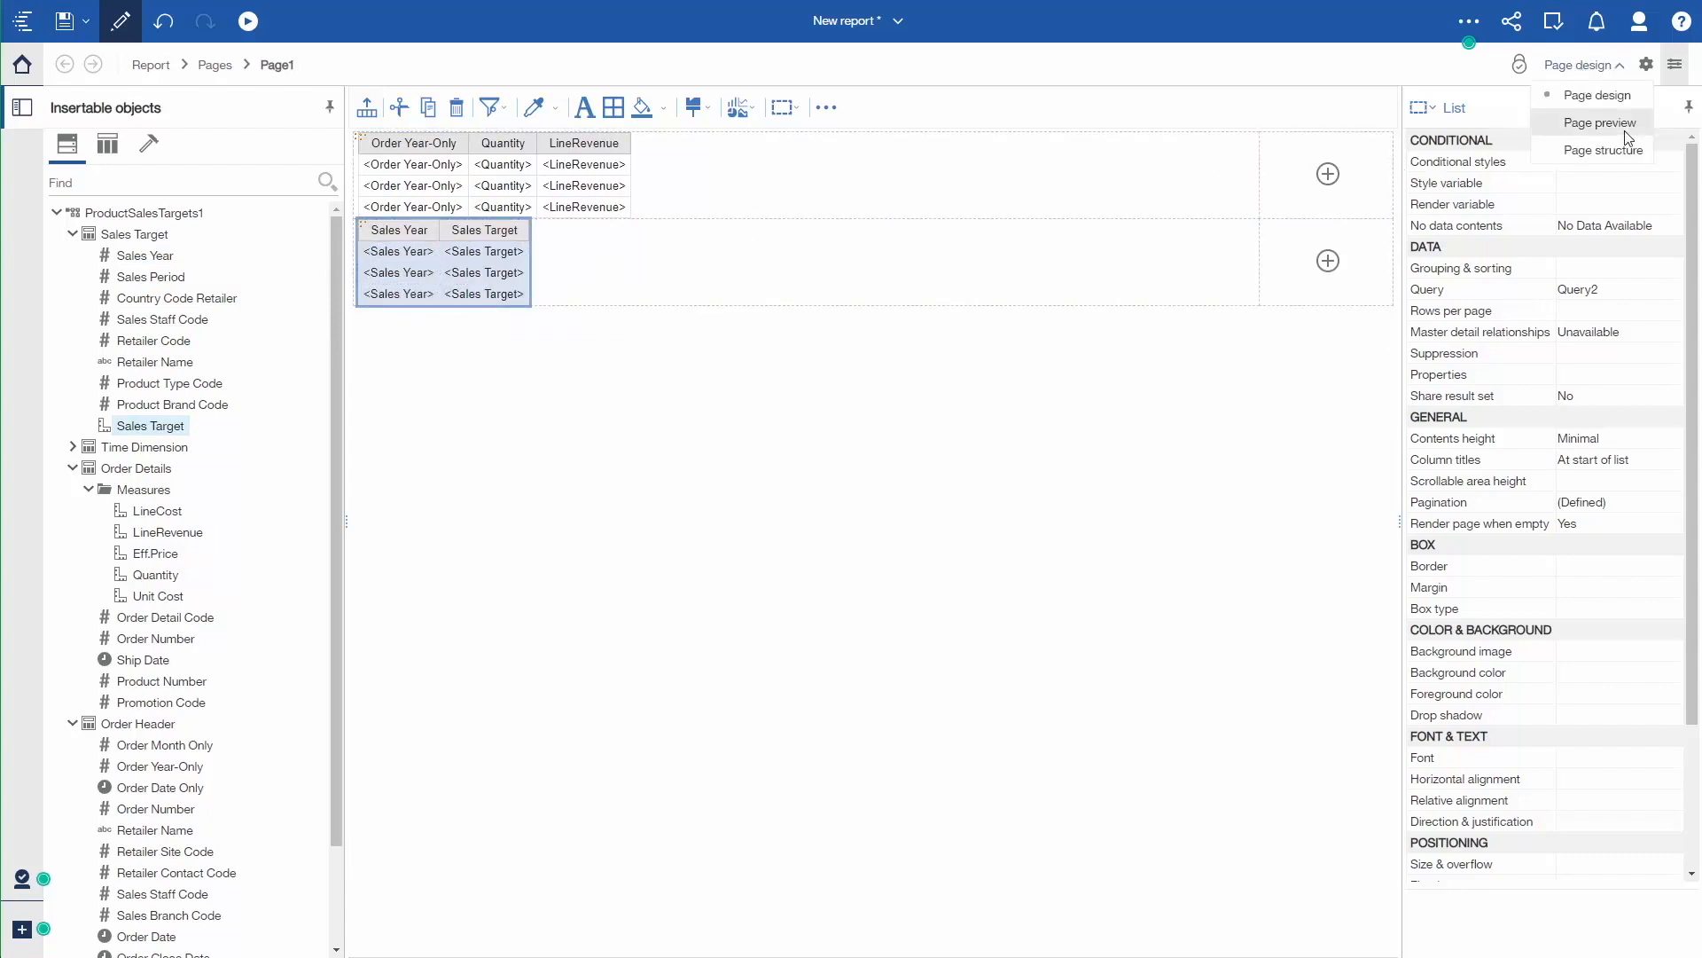
left_click(1626, 129)
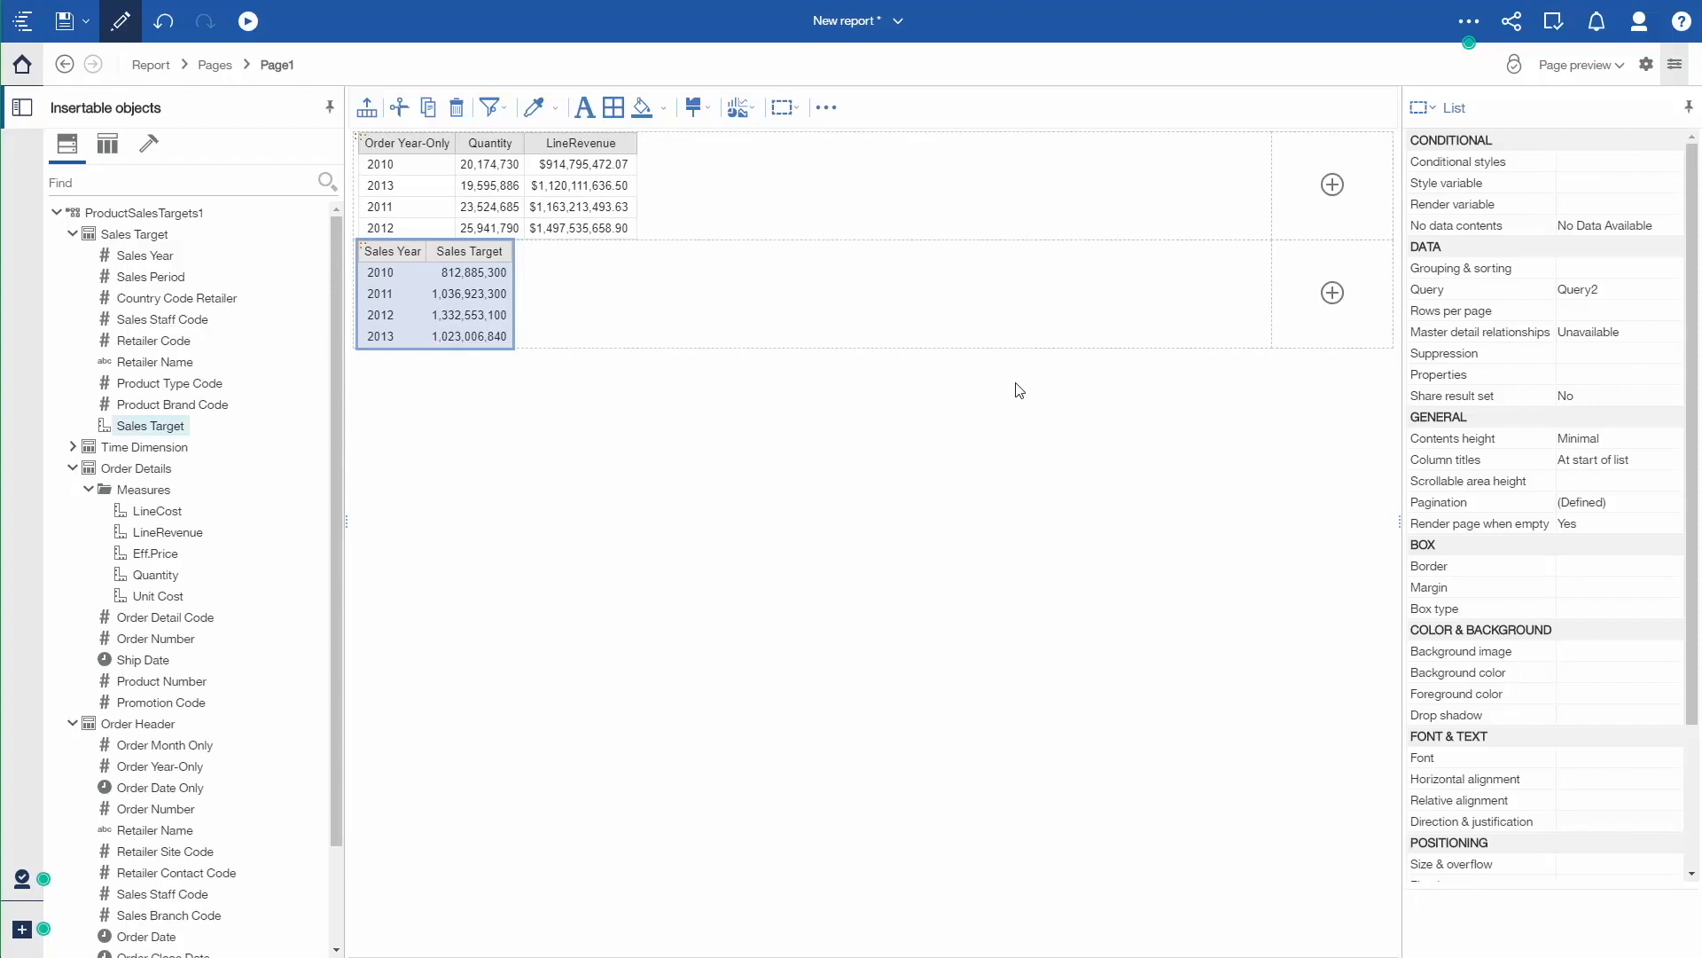
In the ProductSalesTargets1 data module, create a relationship between Time Dimension and Order Header, matching Day Date with Order Date Only.
left_click(827, 35)
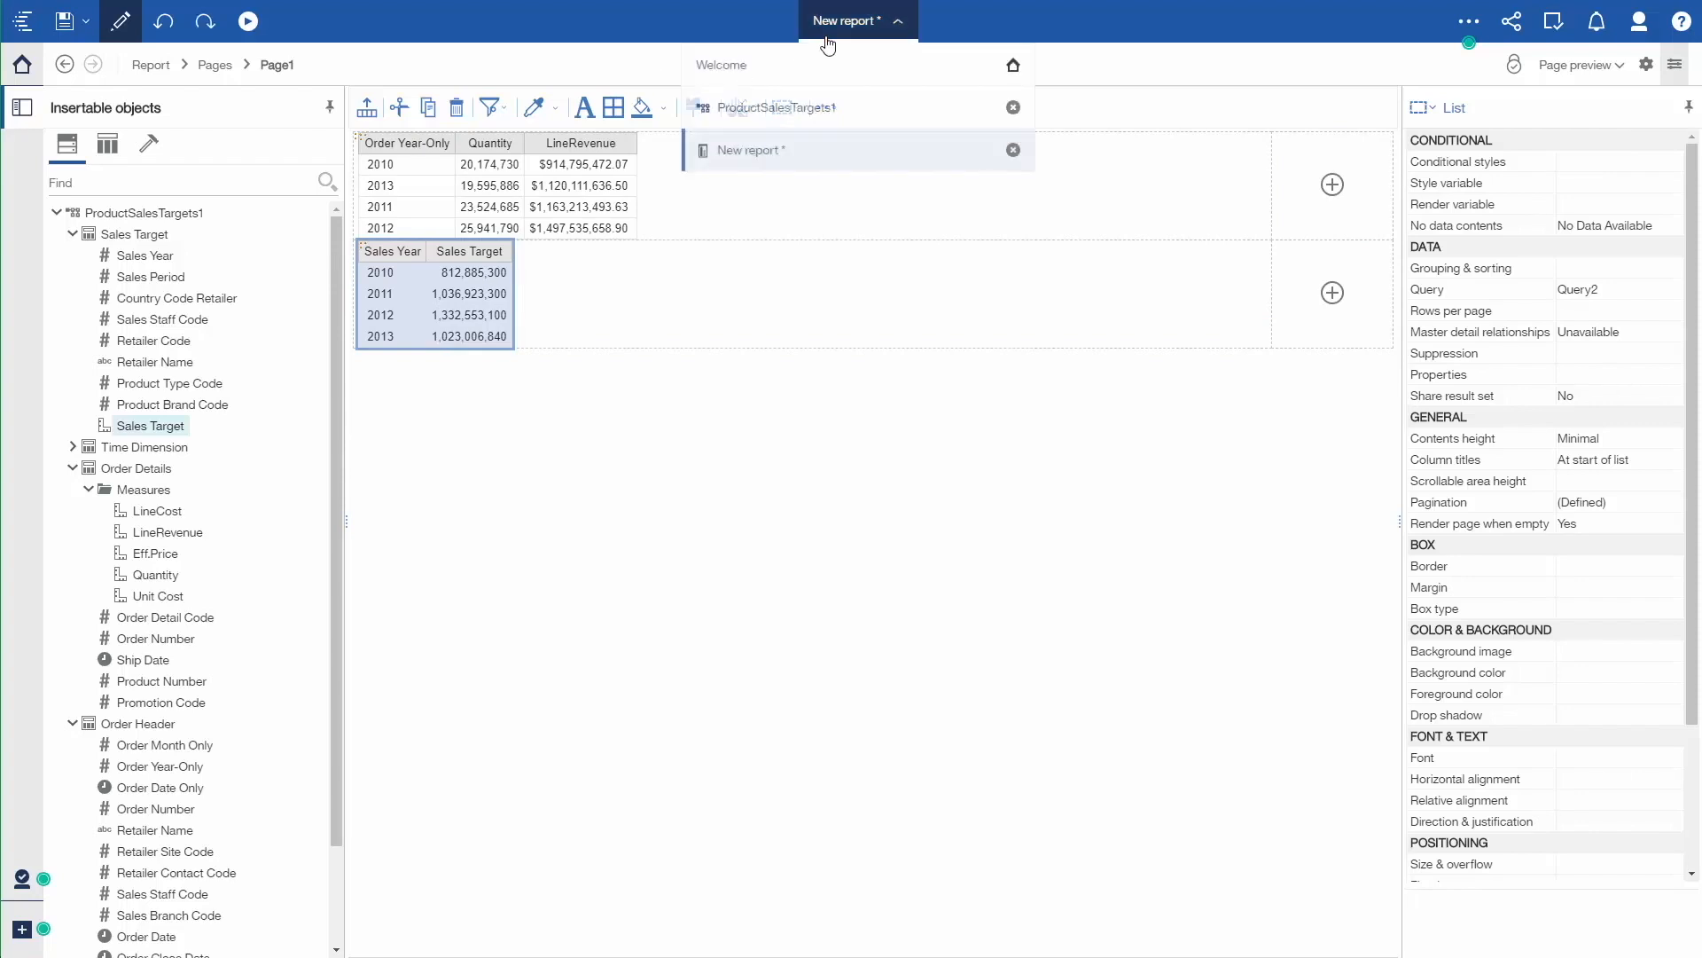
left_click(822, 108)
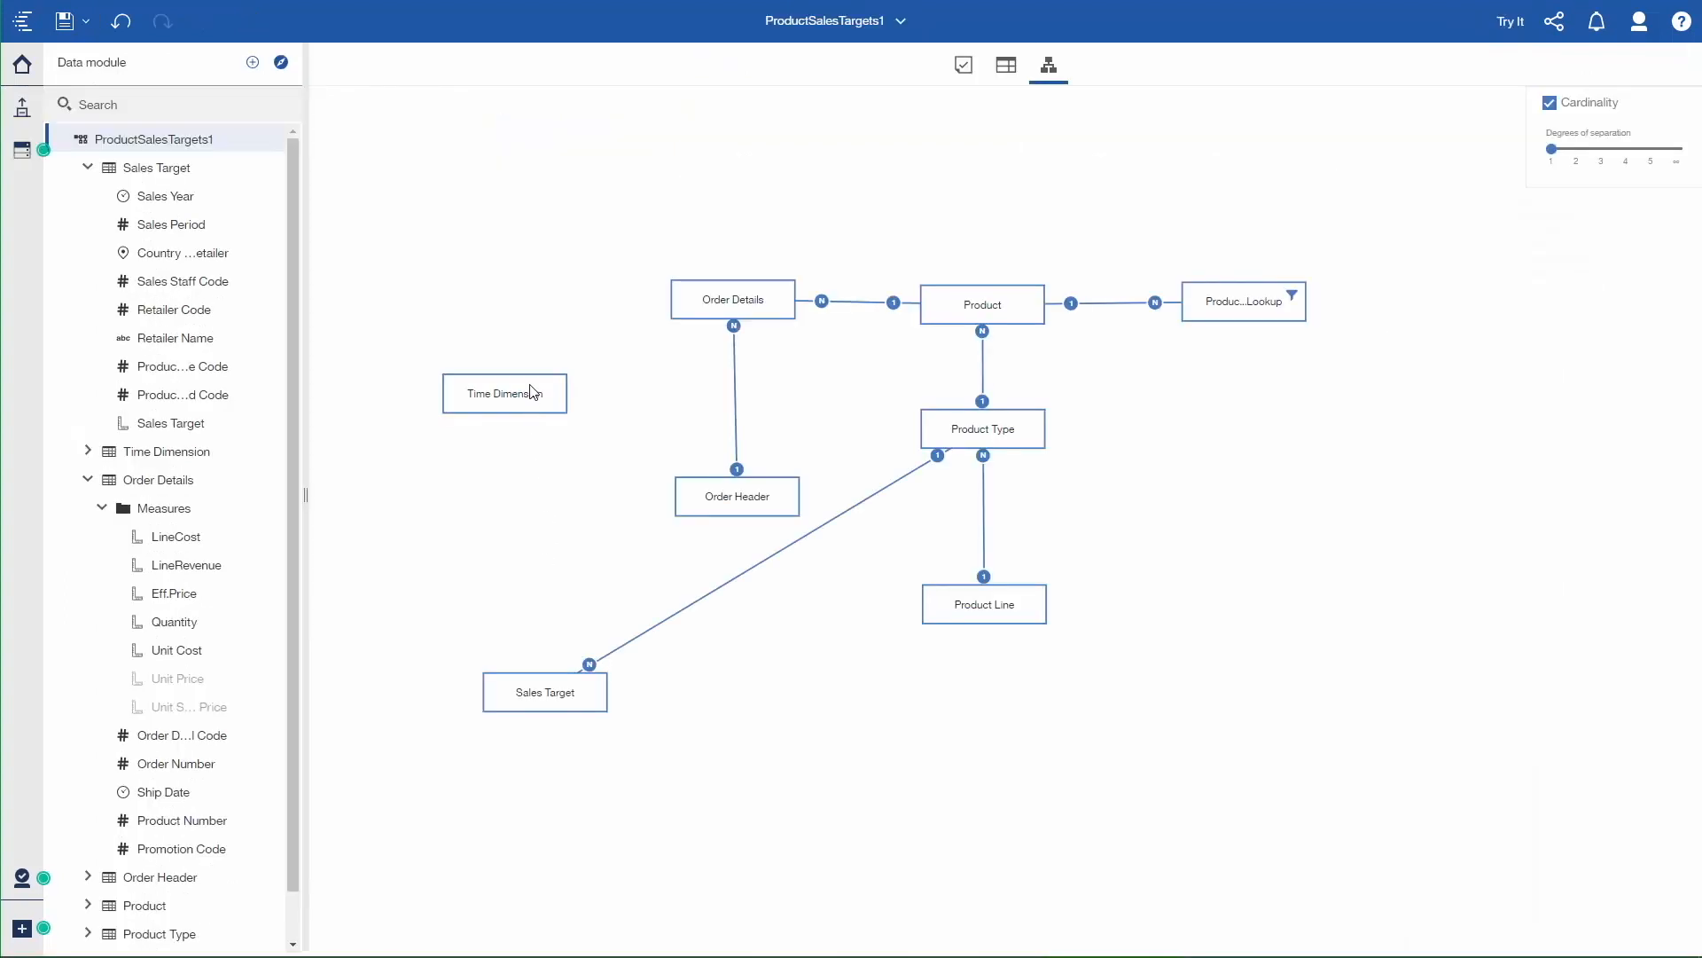
left_click(504, 394)
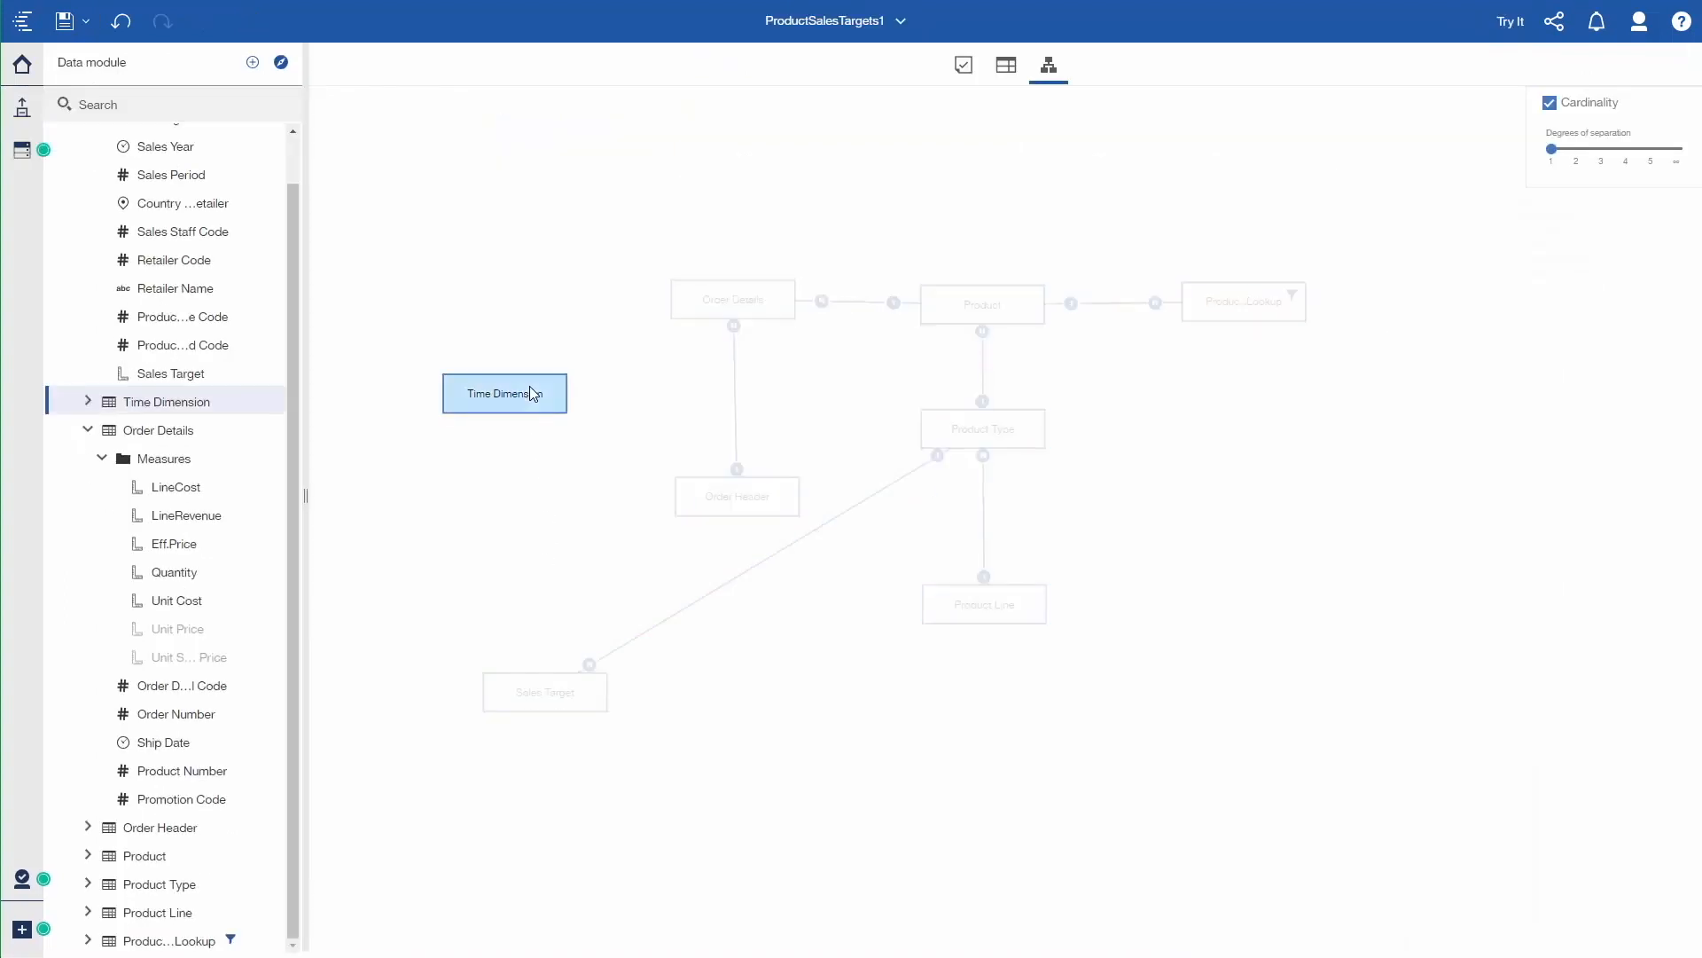
left_click(716, 487, "ctrl")
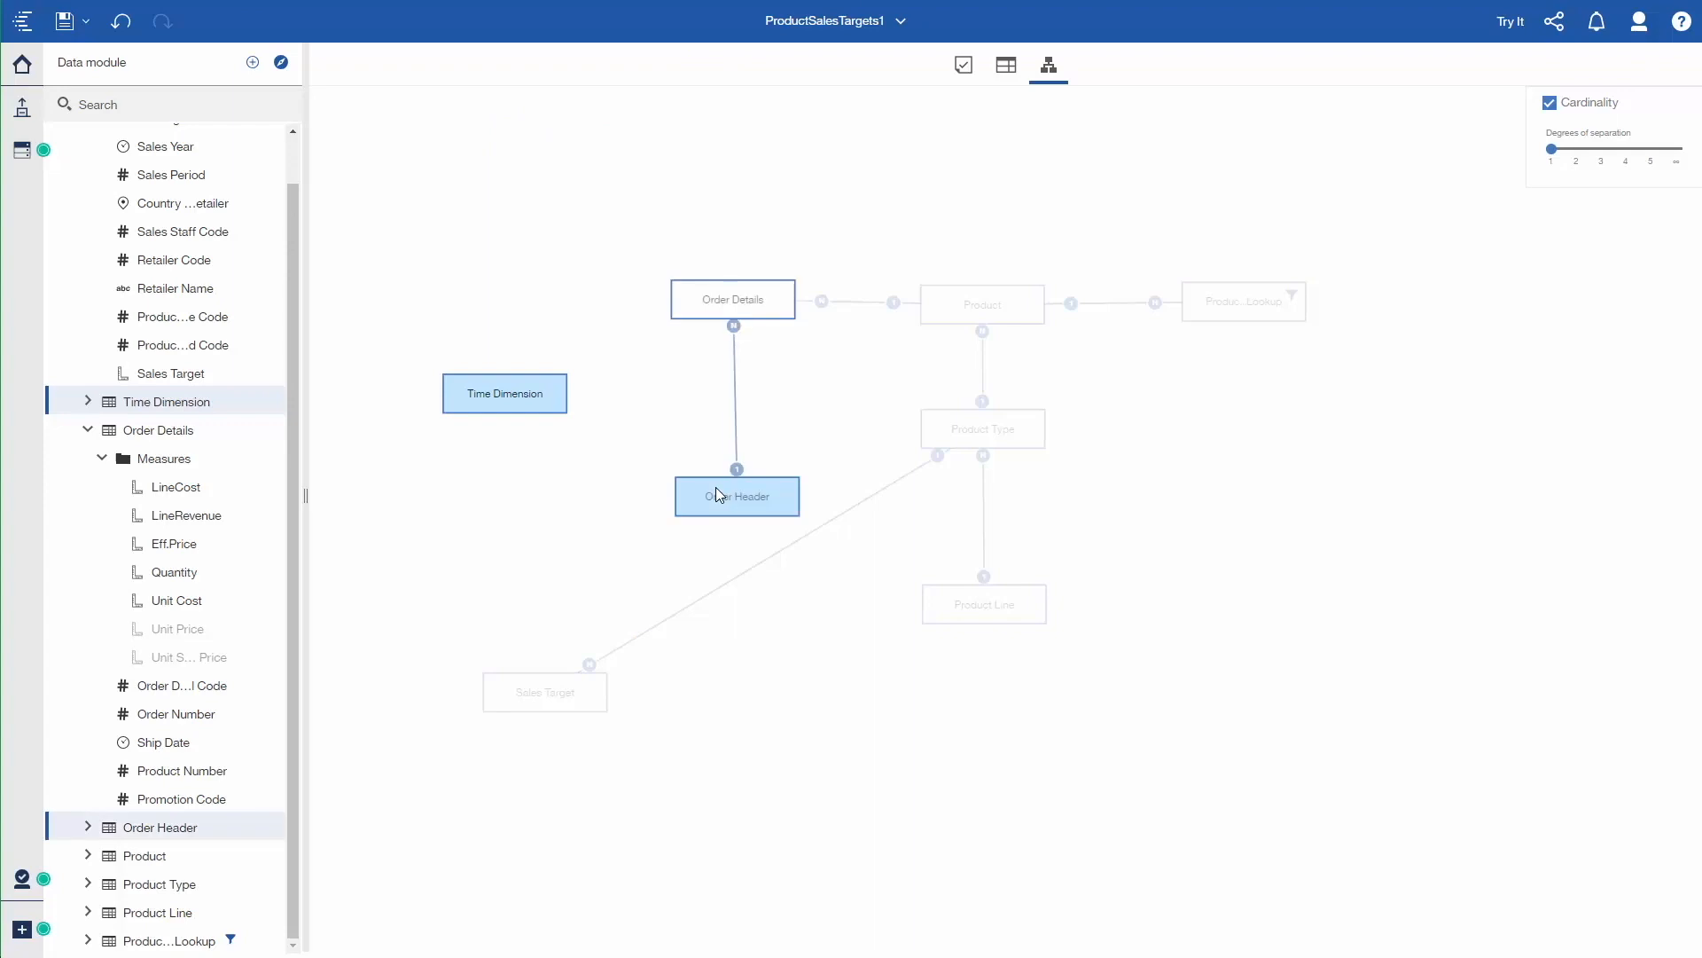
right_click(716, 490)
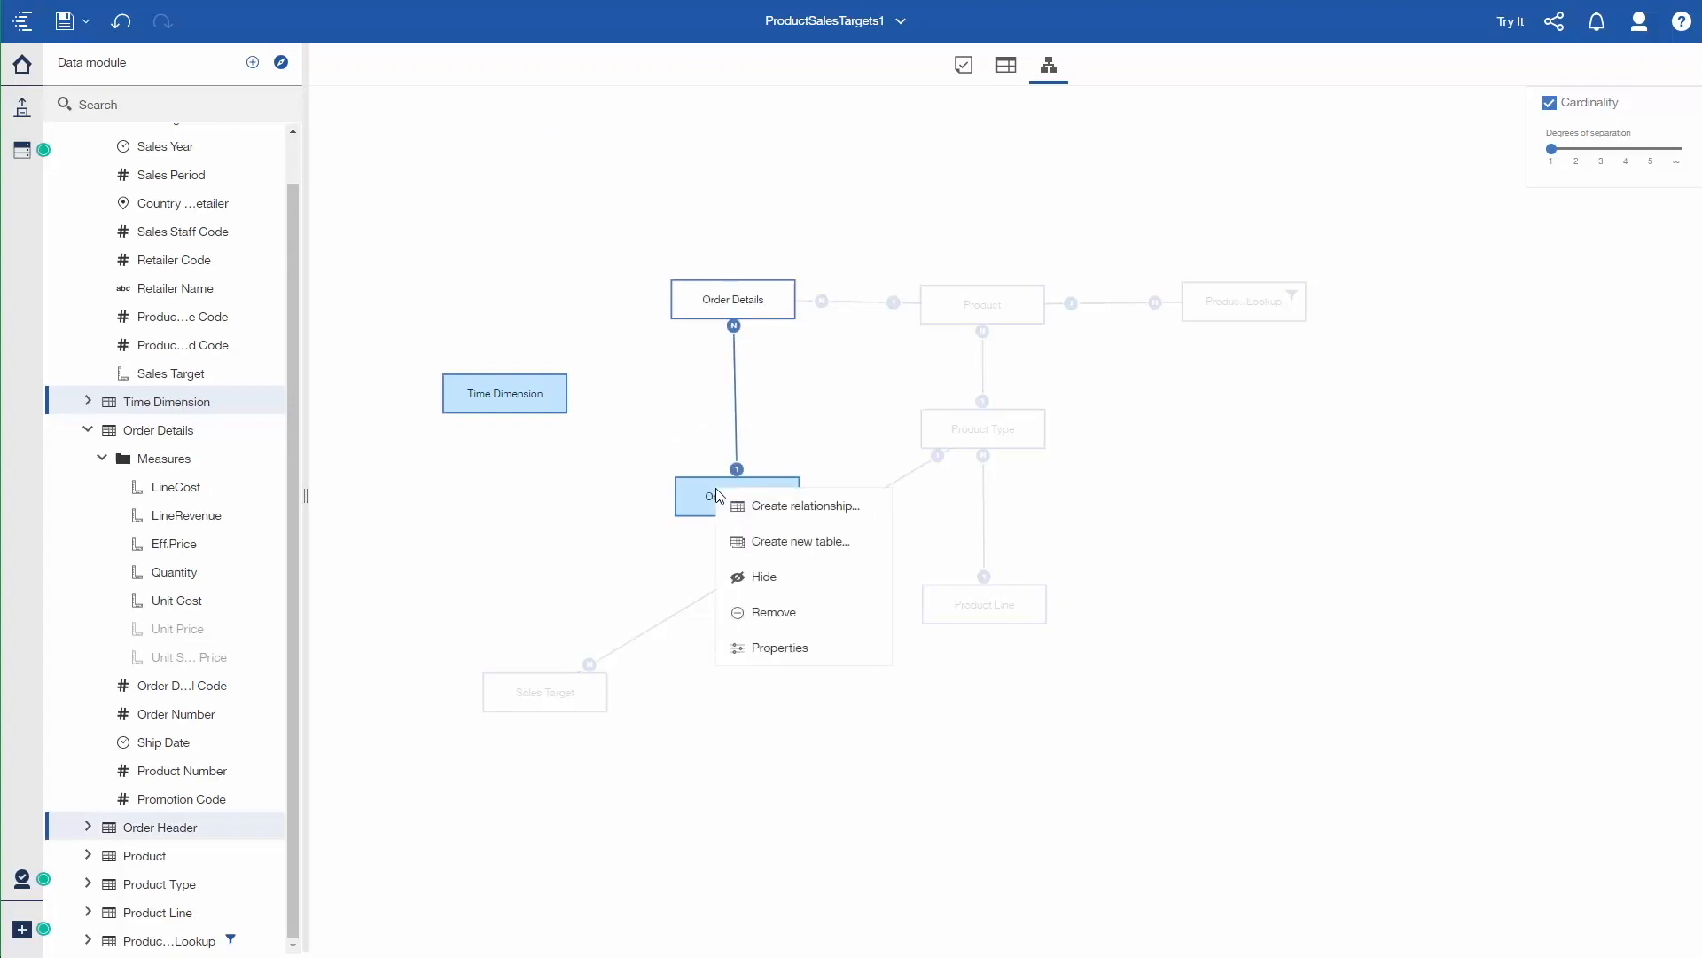
left_click(747, 509)
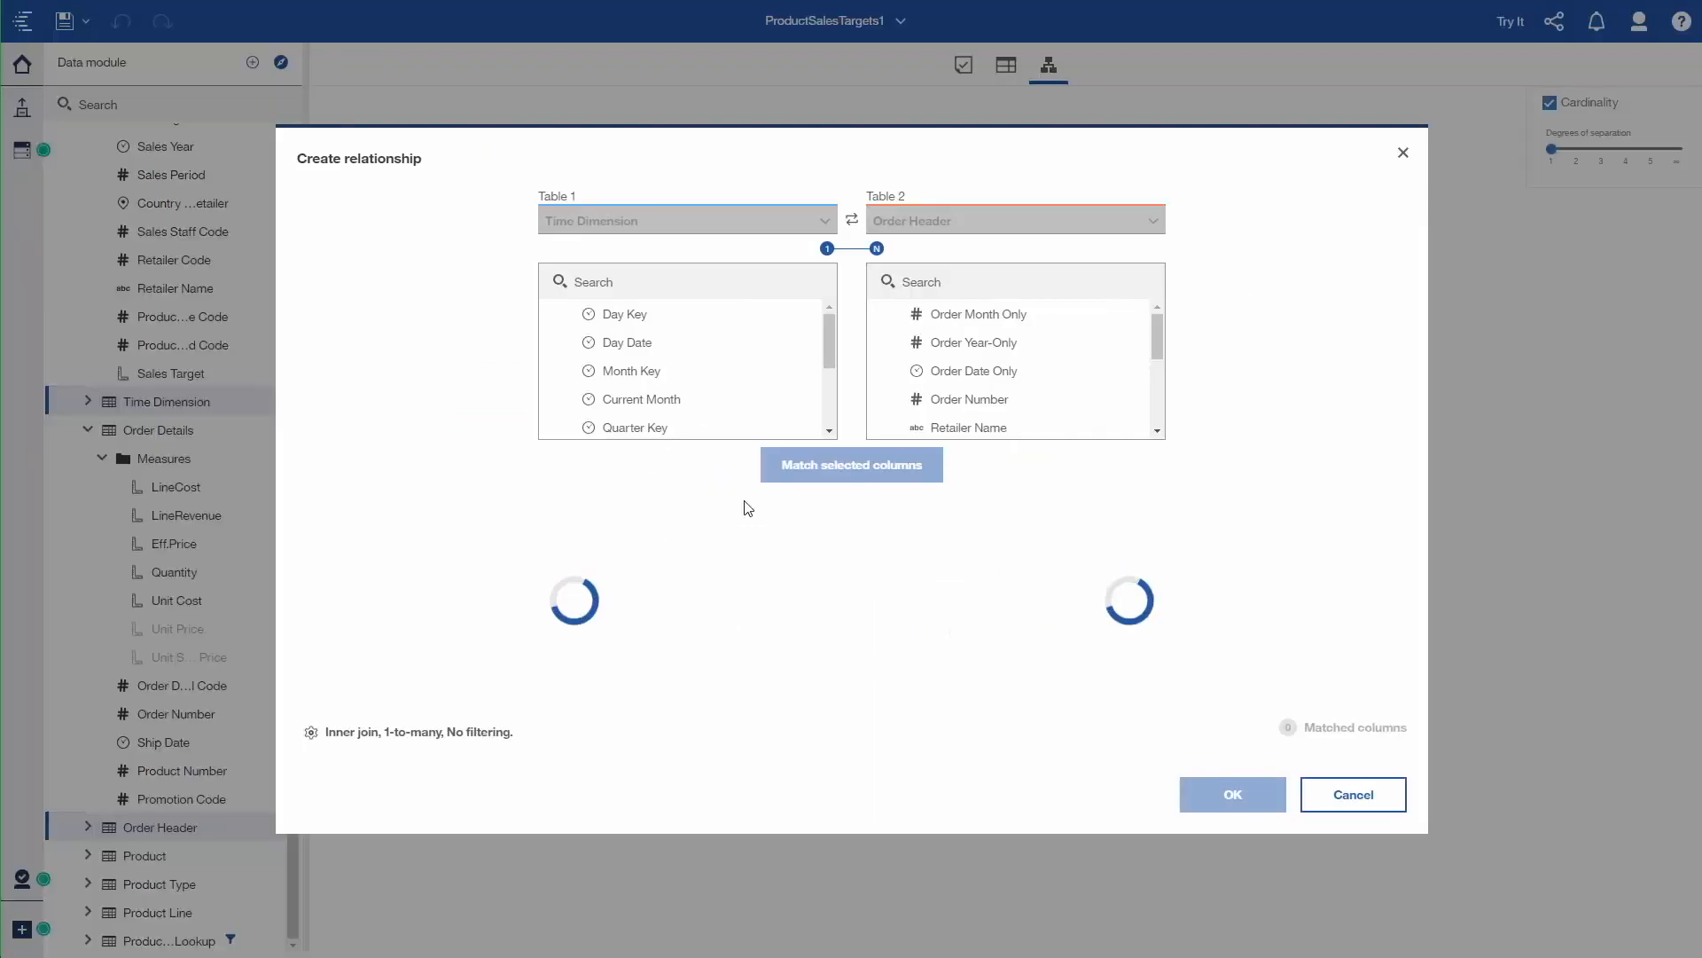
left_click(656, 346)
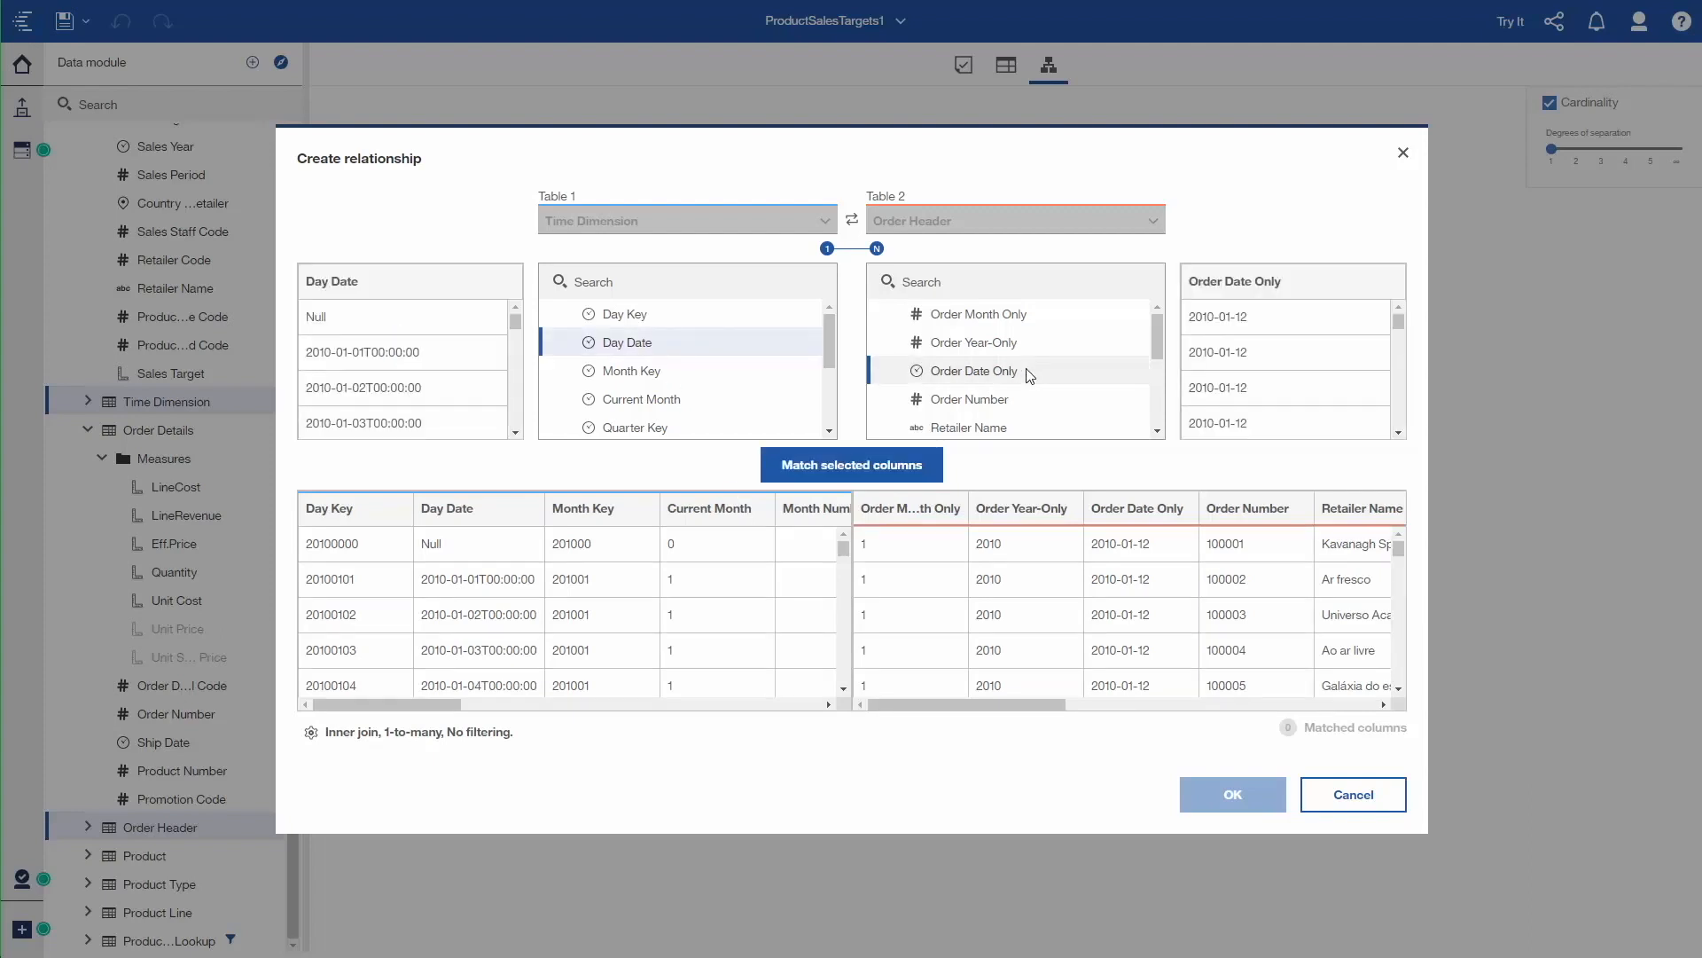
left_click(849, 466)
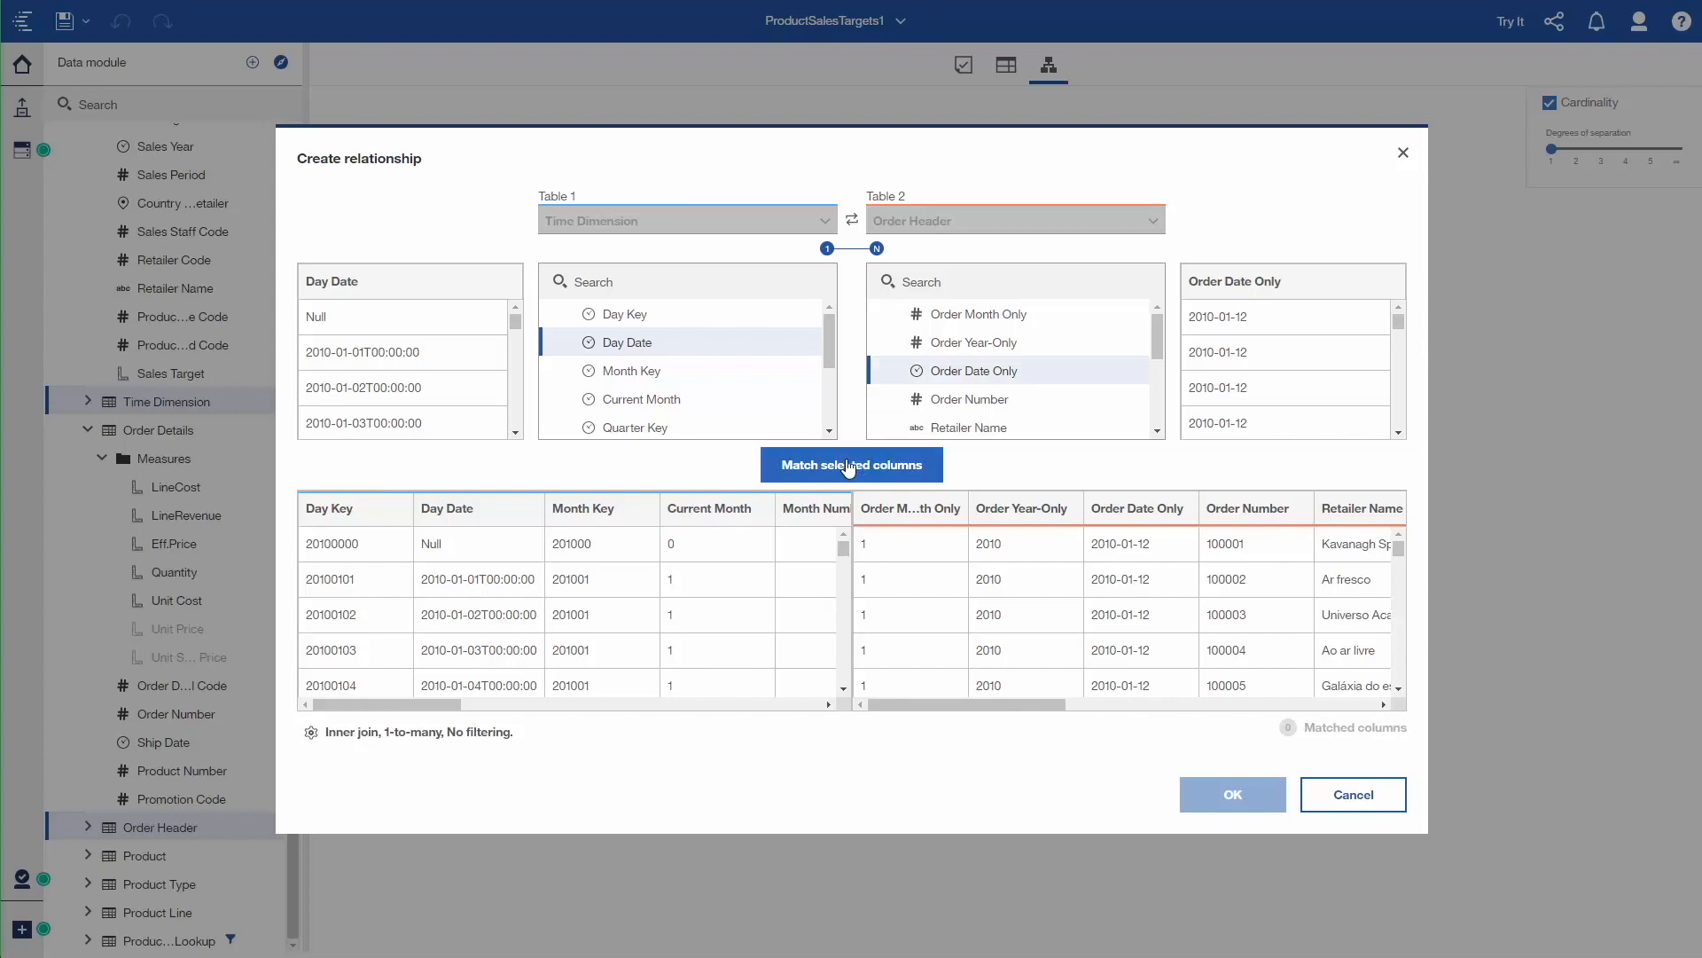
left_click(878, 626)
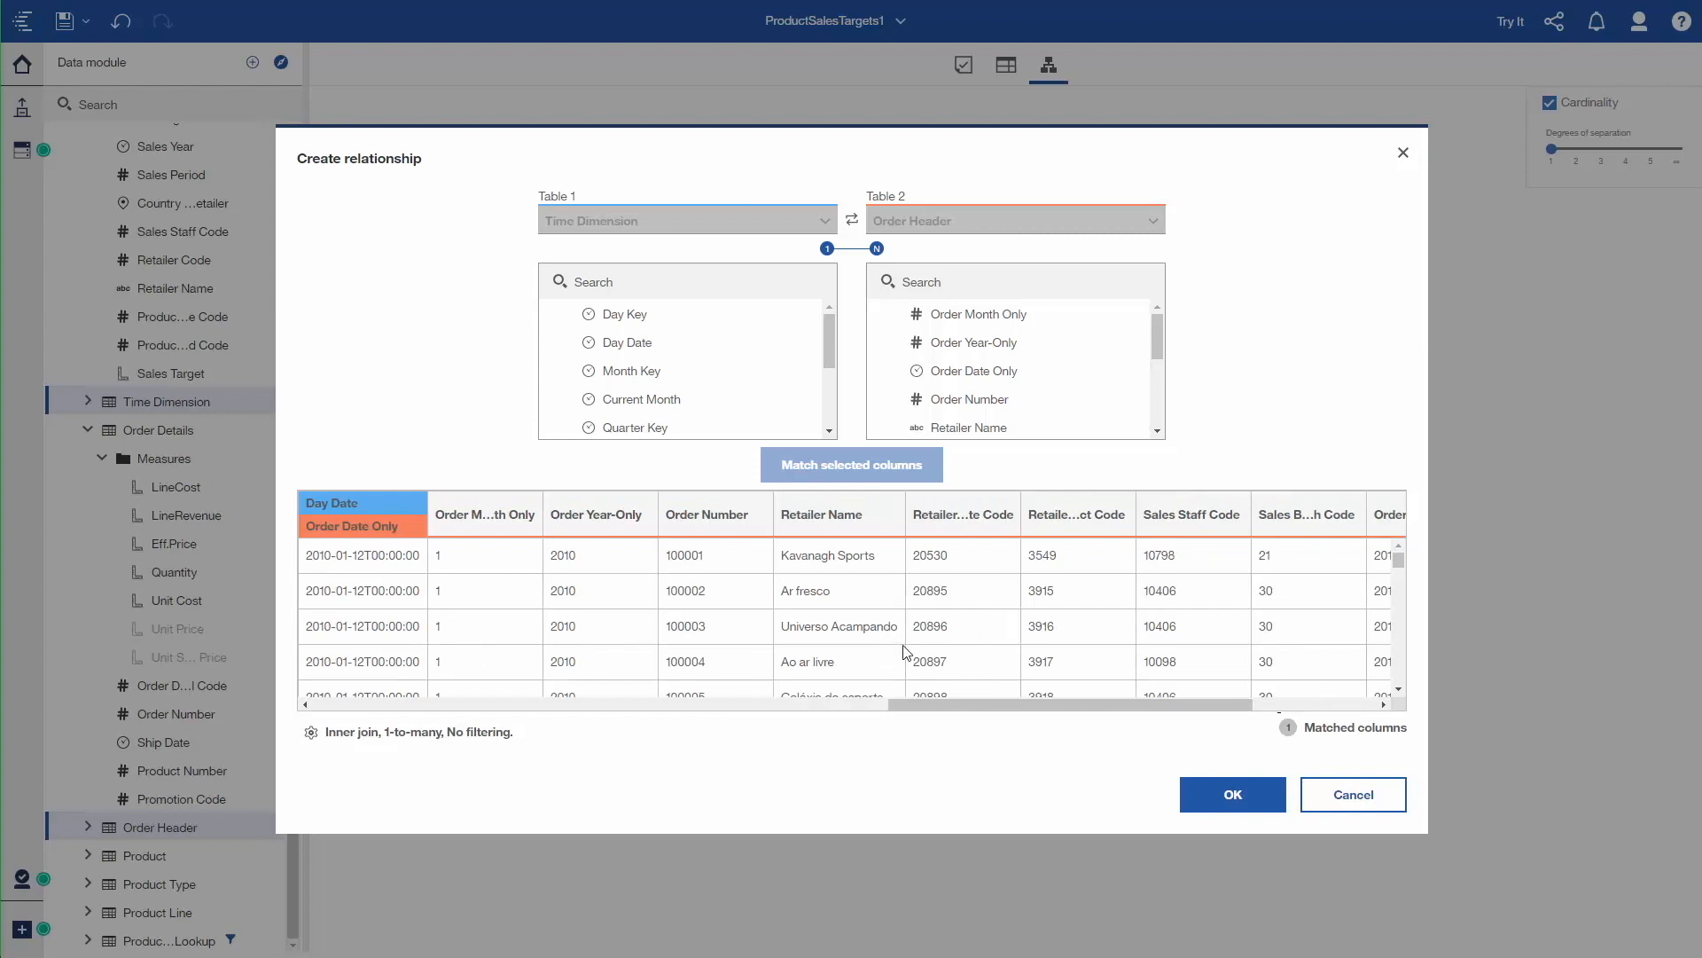
left_click(1208, 796)
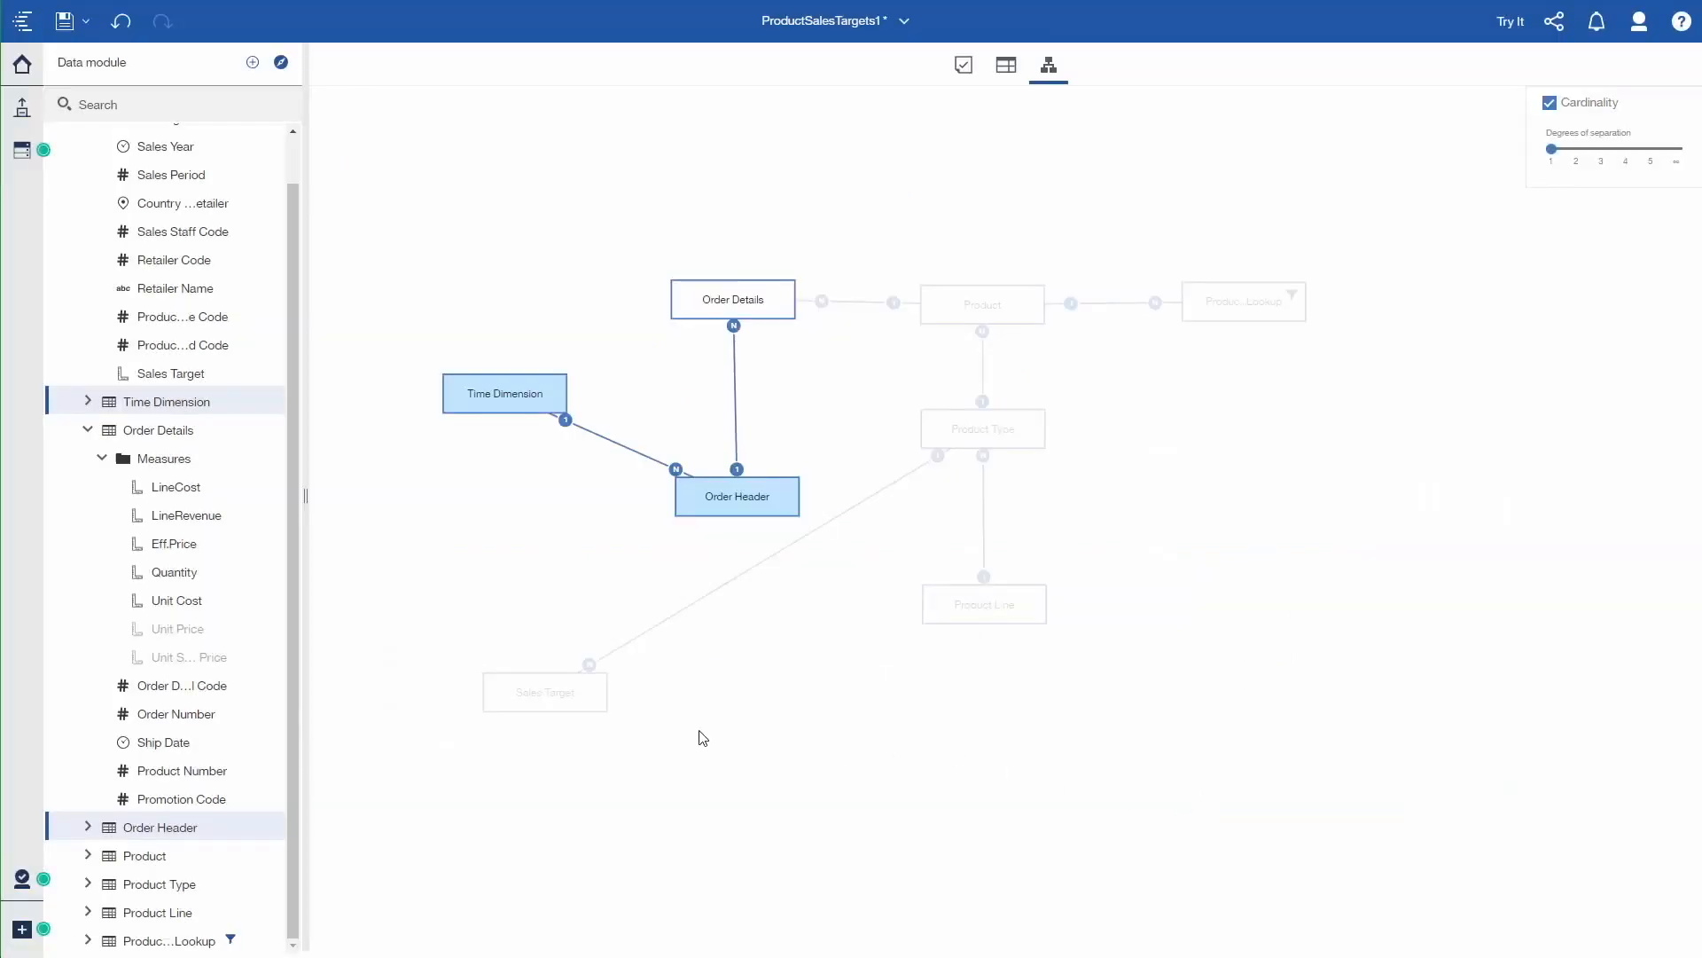
Create a relationship between Time Dimension and Sales Target, matching Current Year with Sales Year and Current Month with Sales Period.
left_click(187, 403)
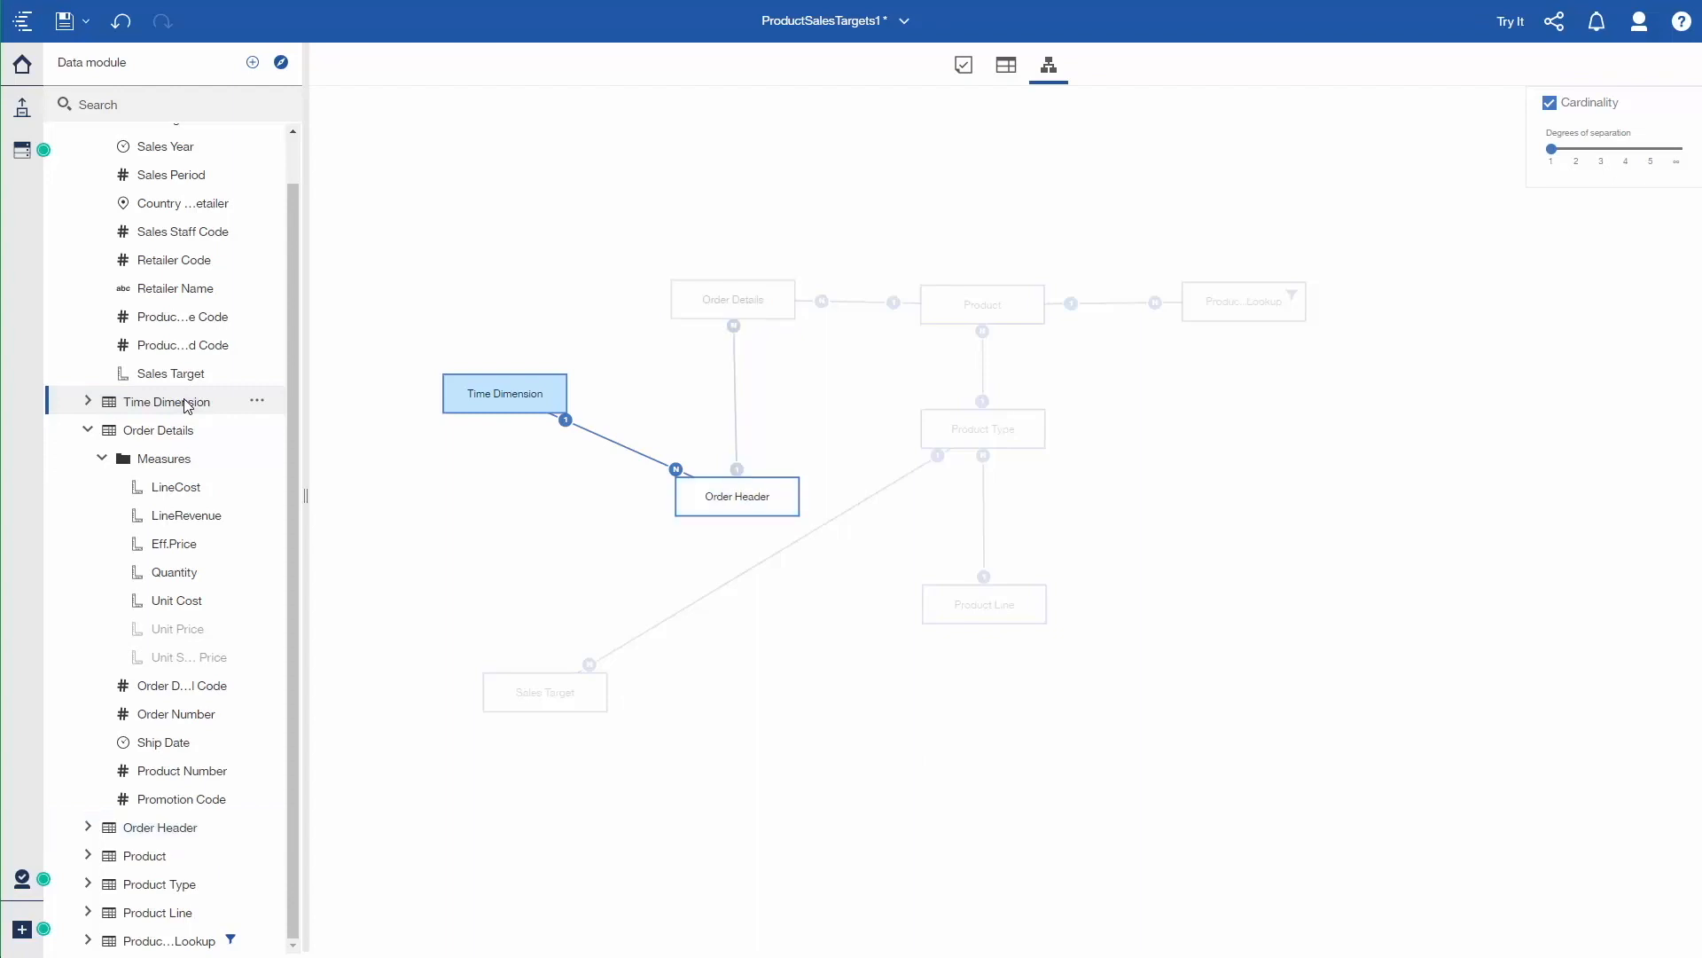
scroll(187, 404, "up", 2)
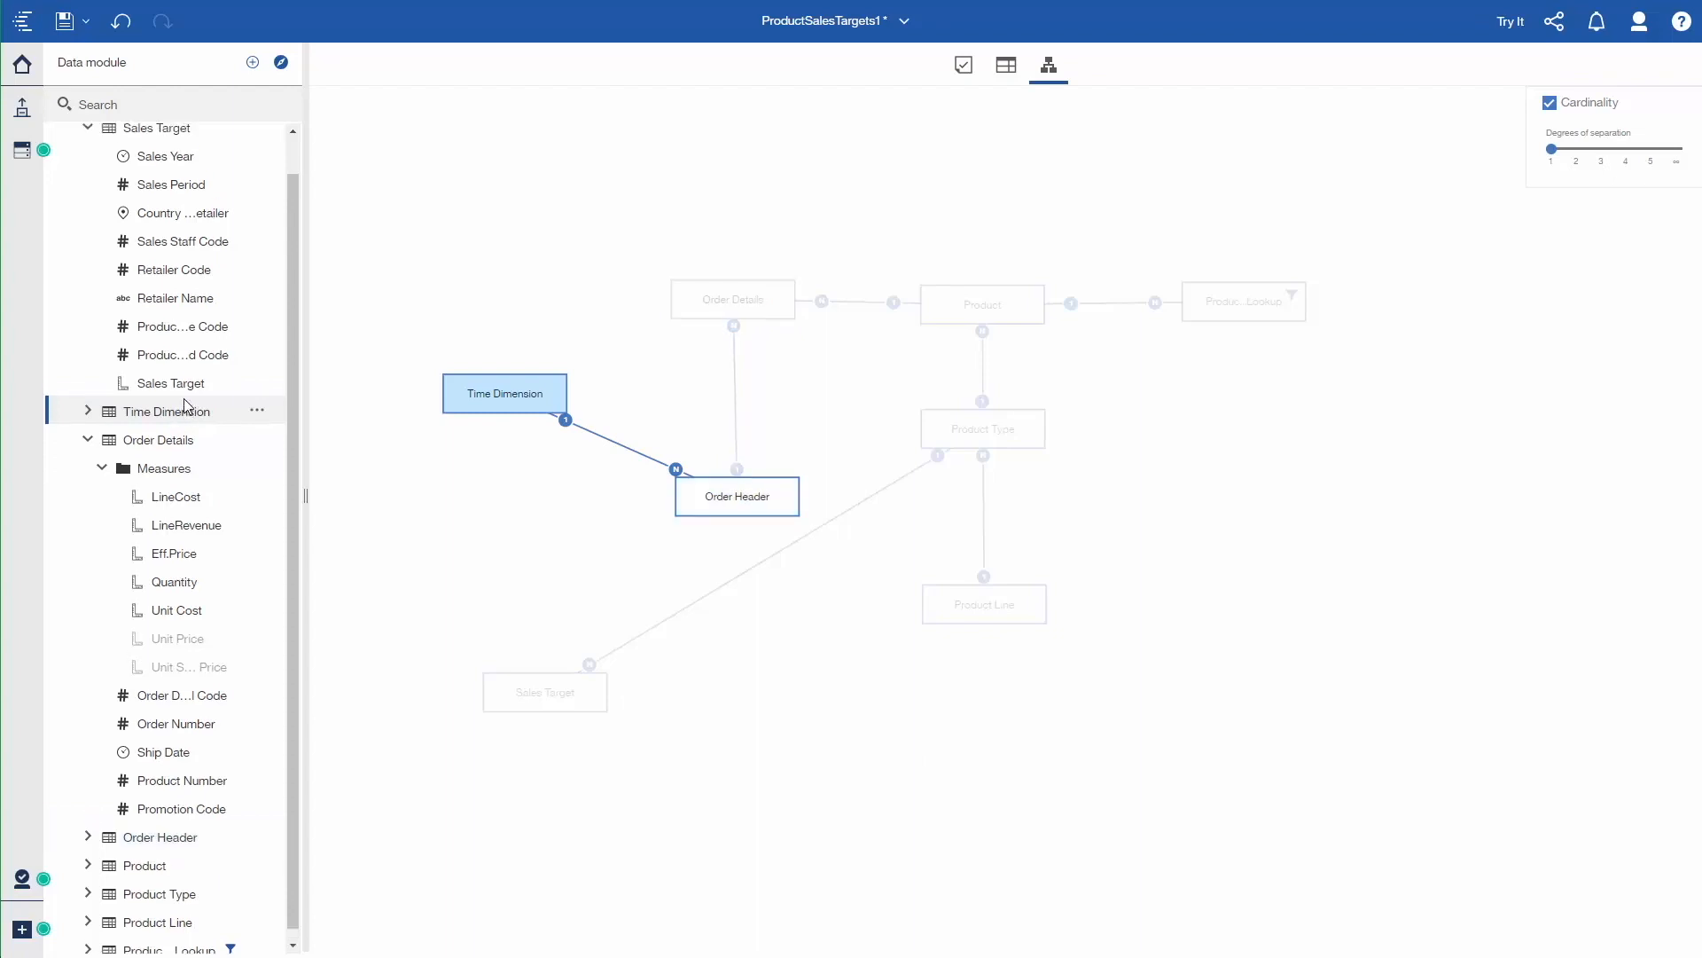
left_click(182, 170)
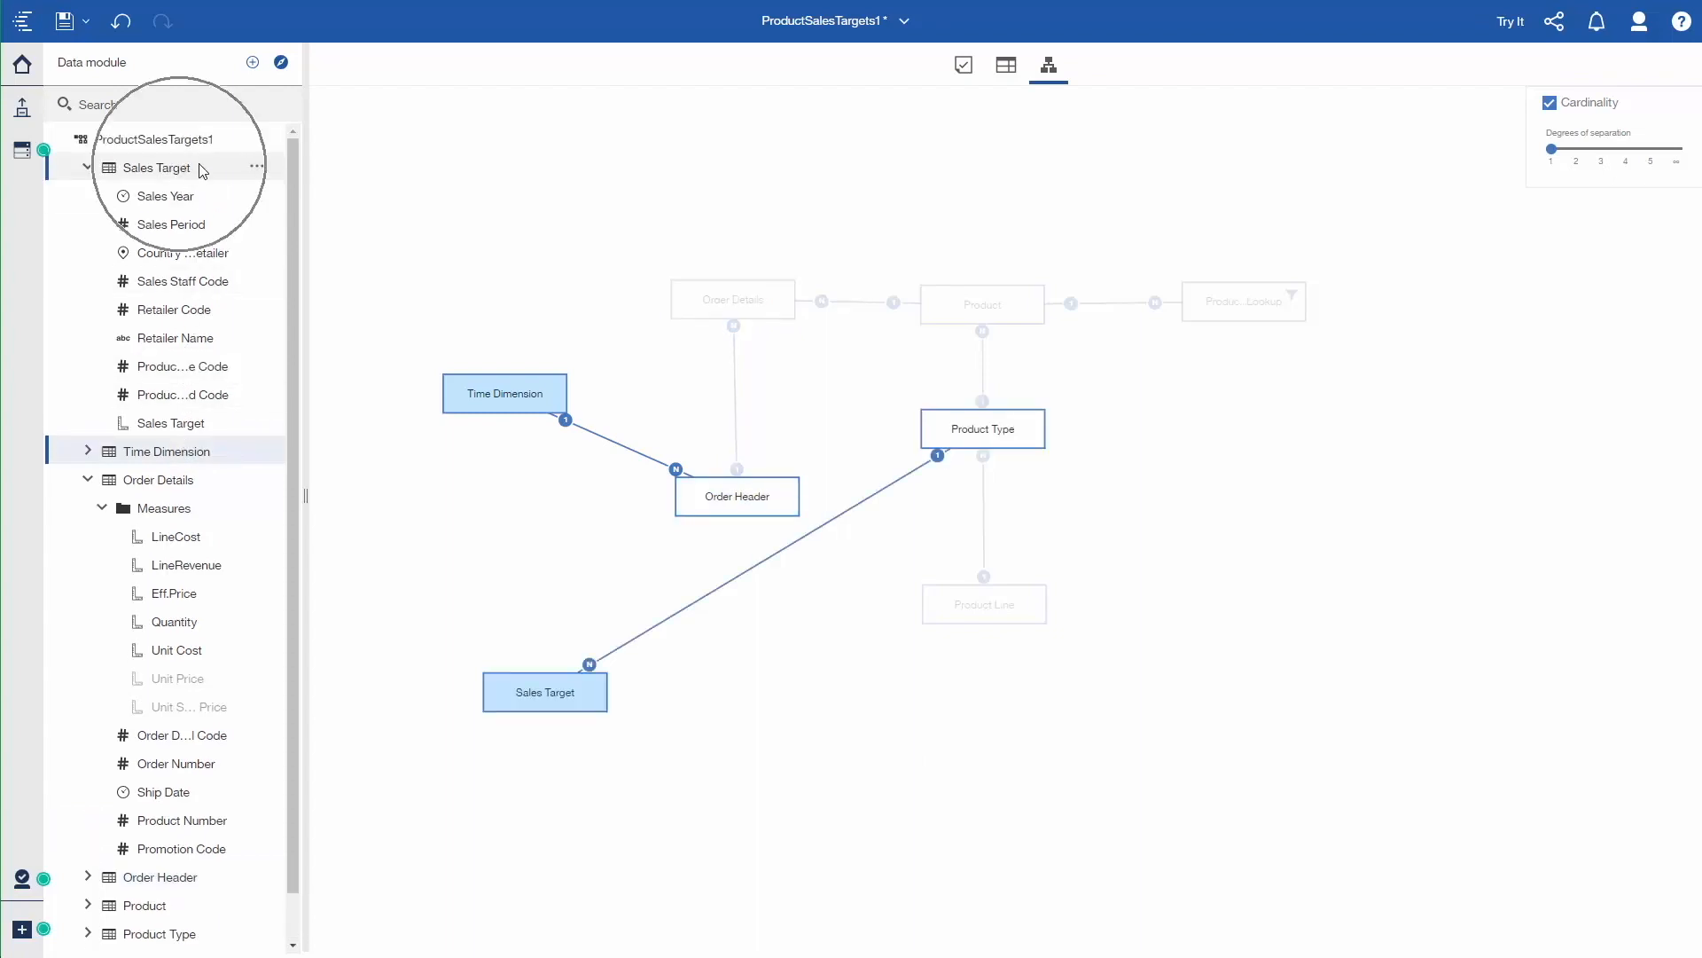
left_click(255, 169)
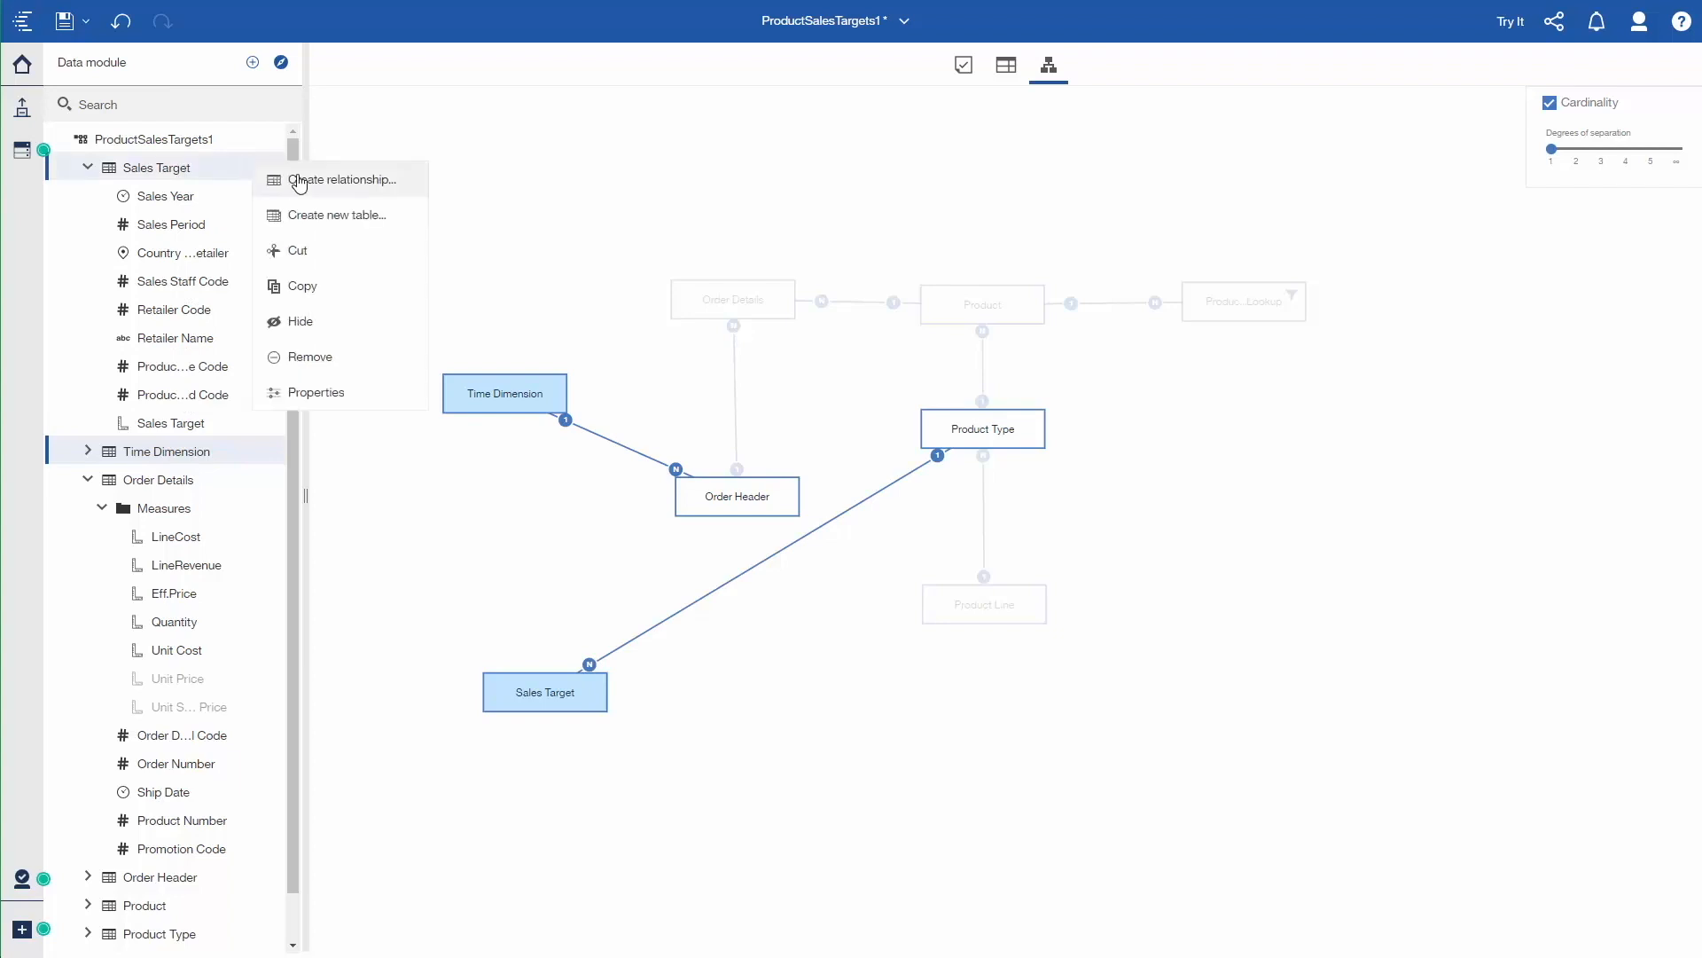
left_click(298, 181)
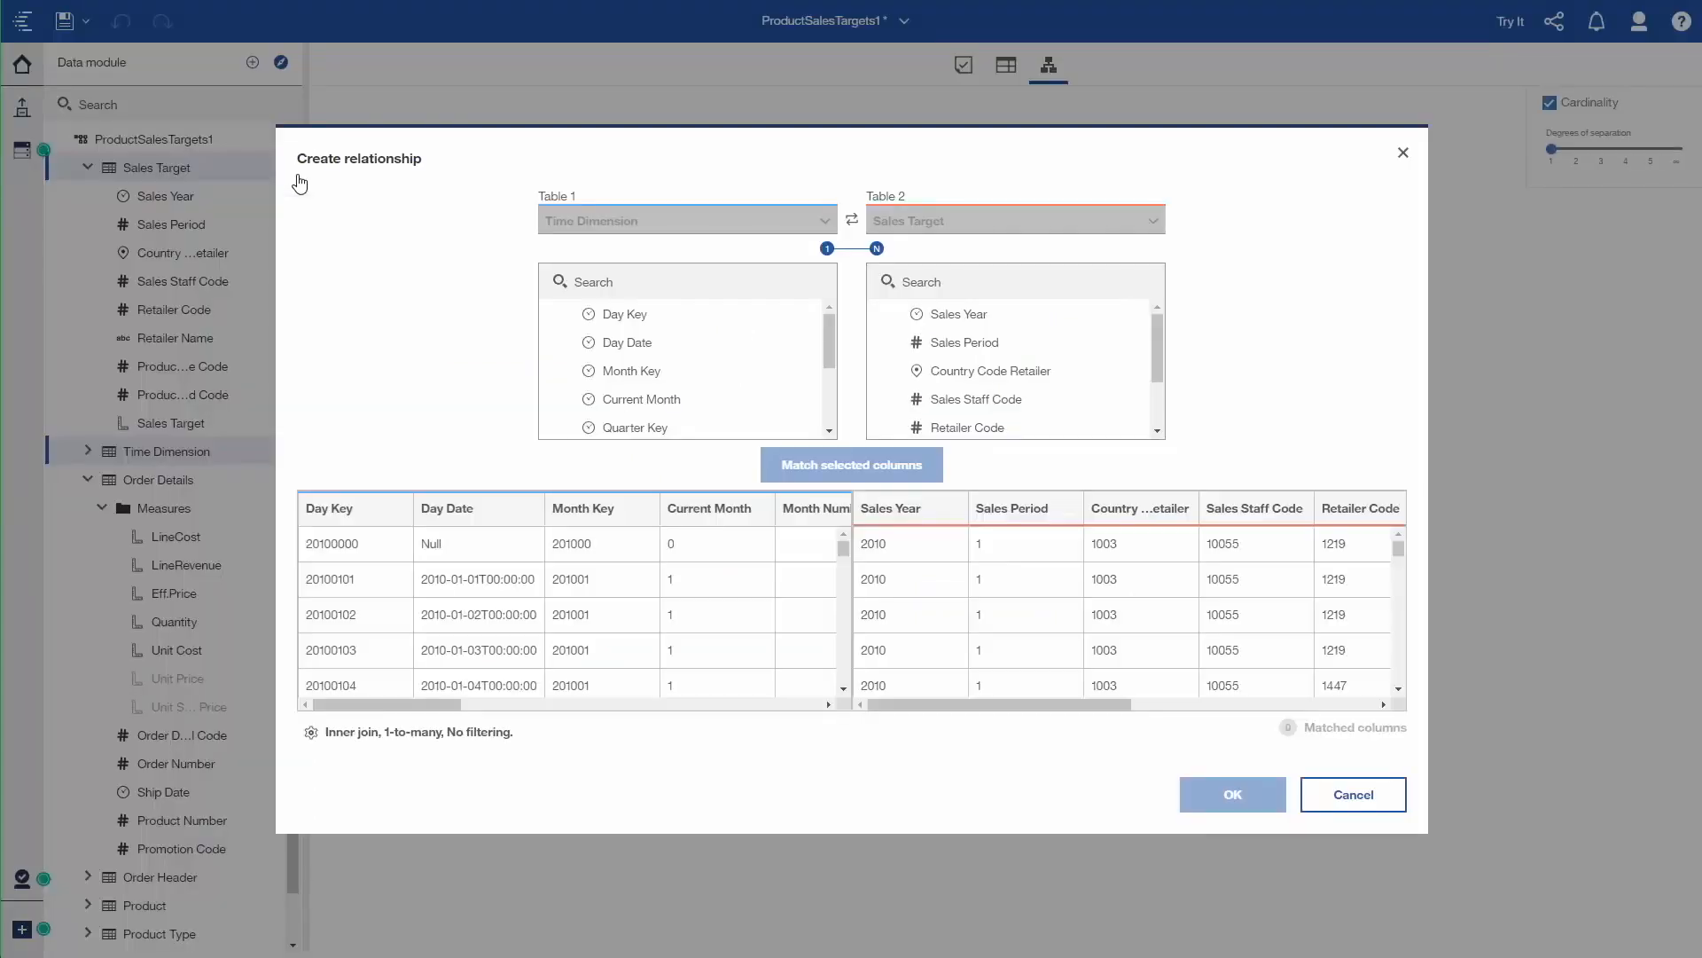
scroll(657, 367, "down", 1)
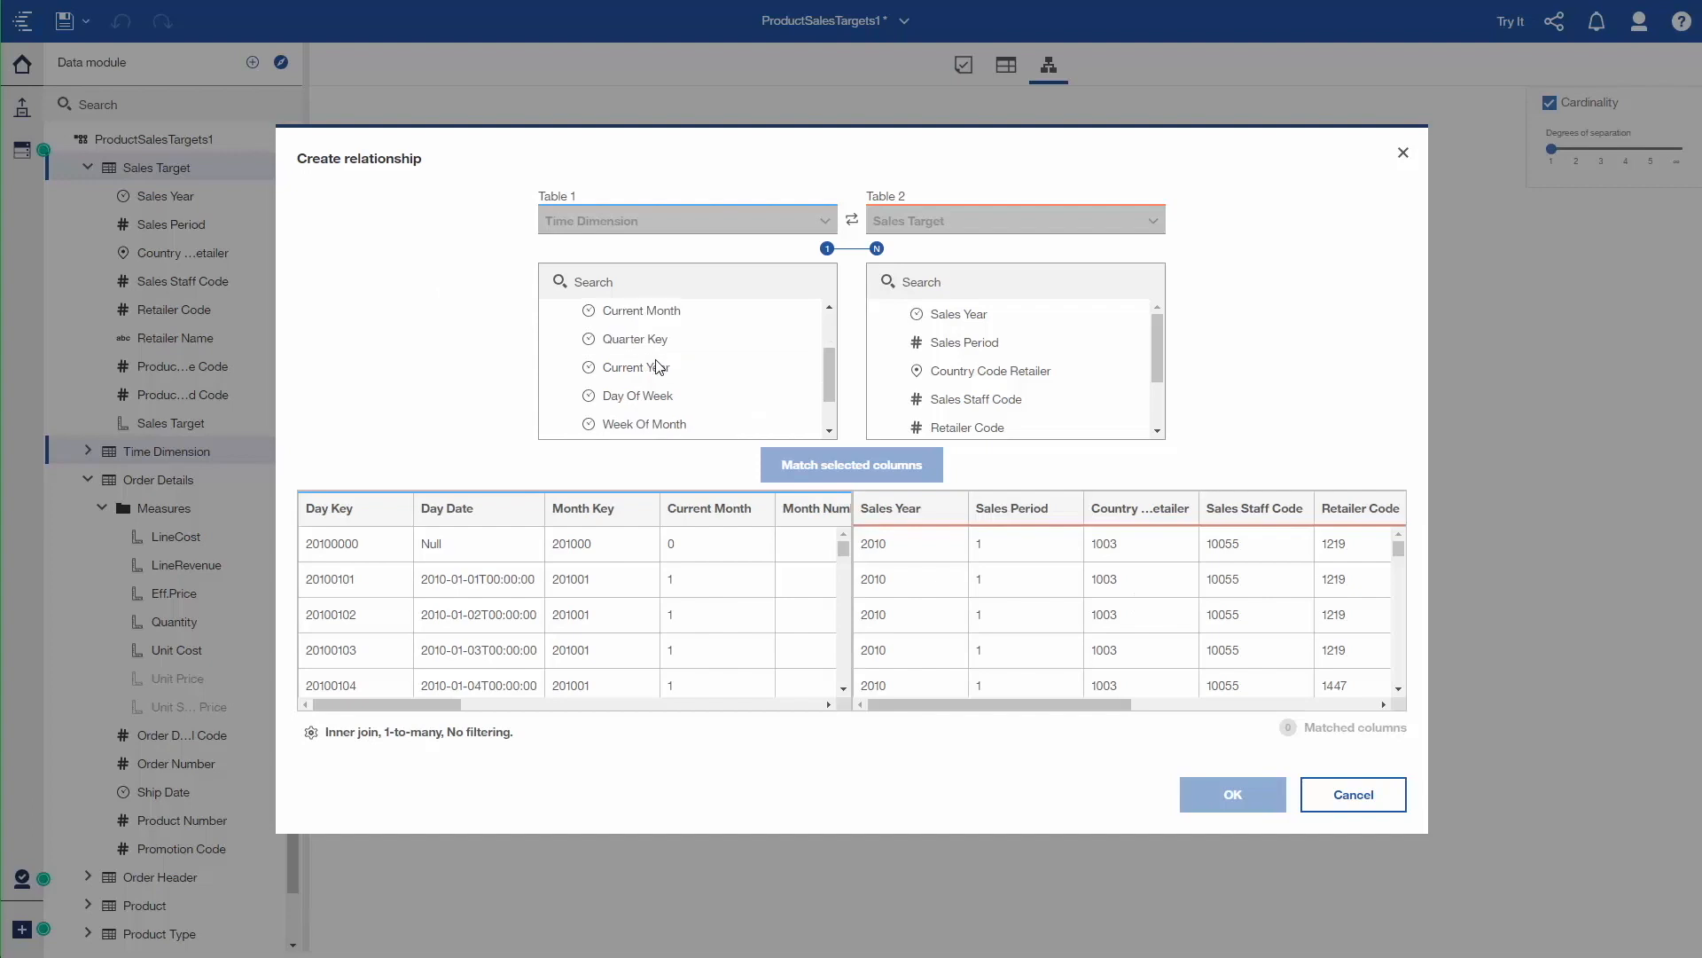
left_click(657, 367)
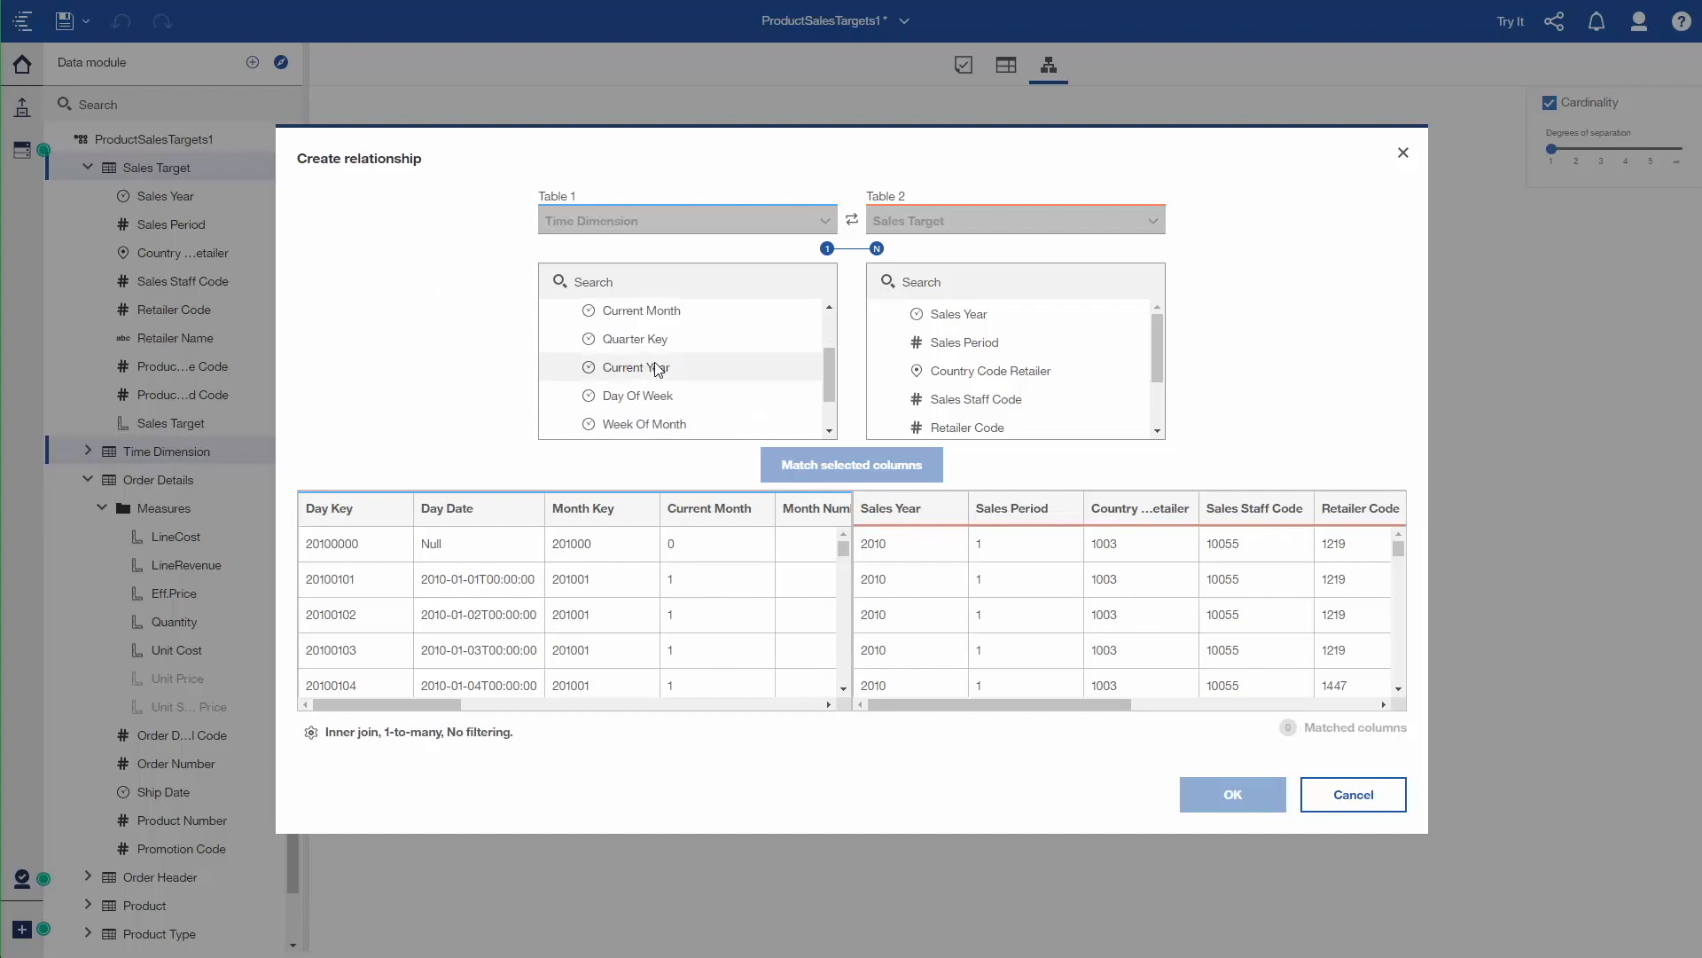
left_click(655, 315)
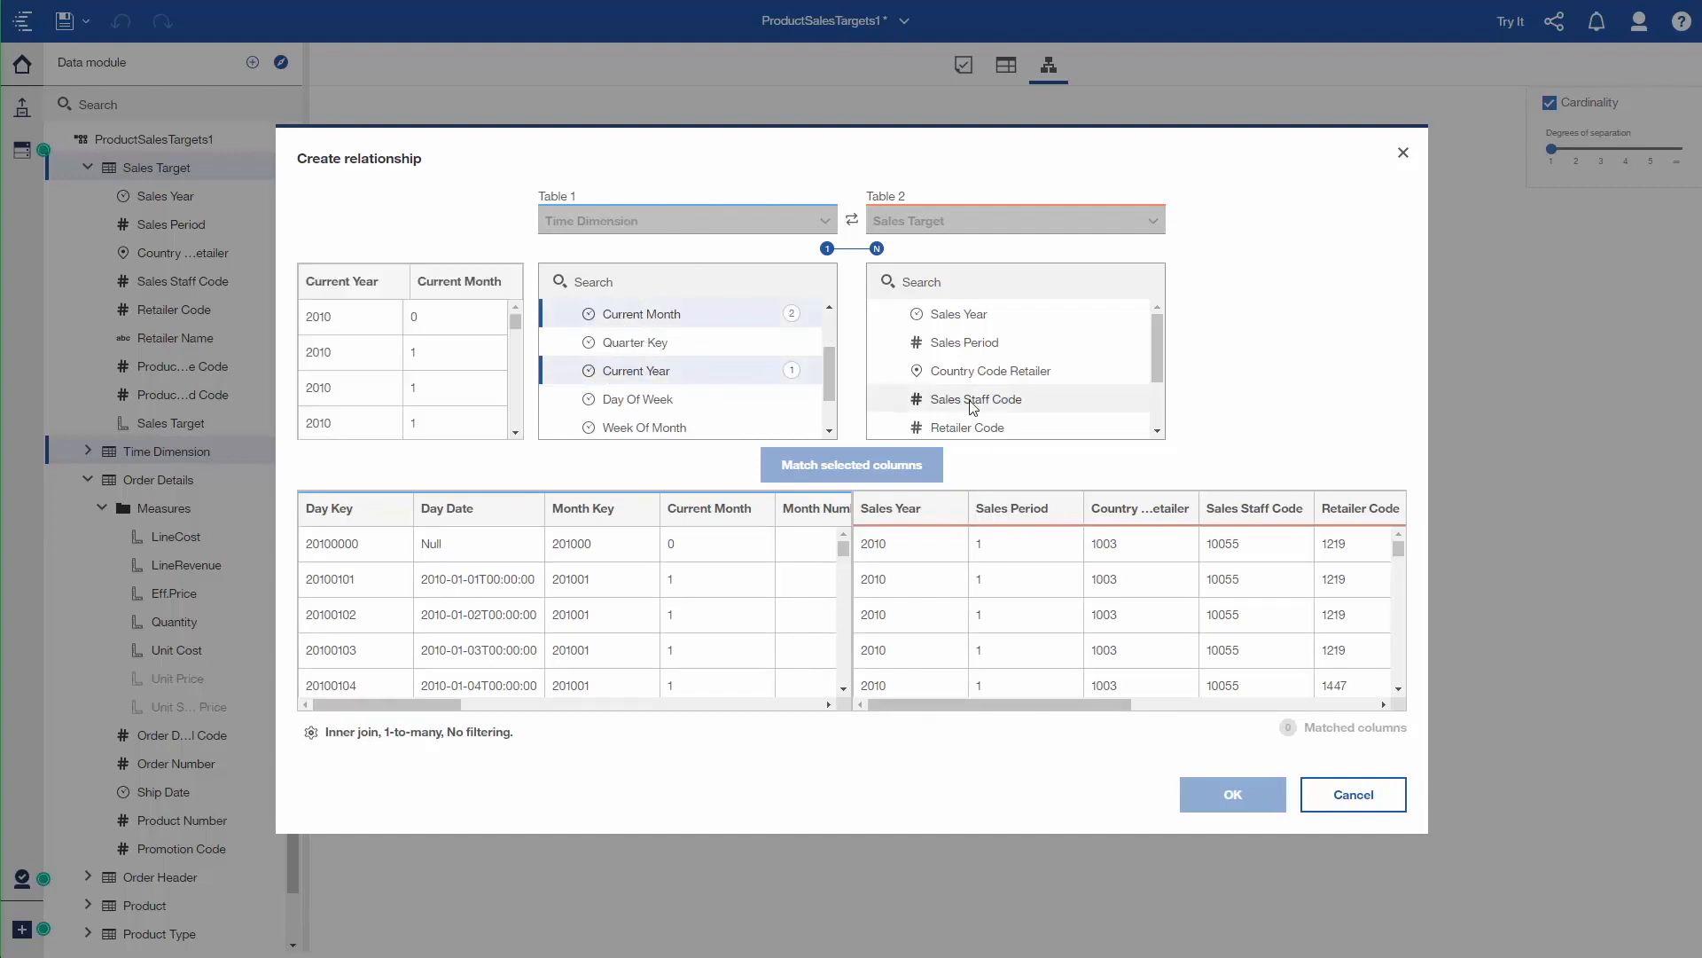
left_click(995, 321)
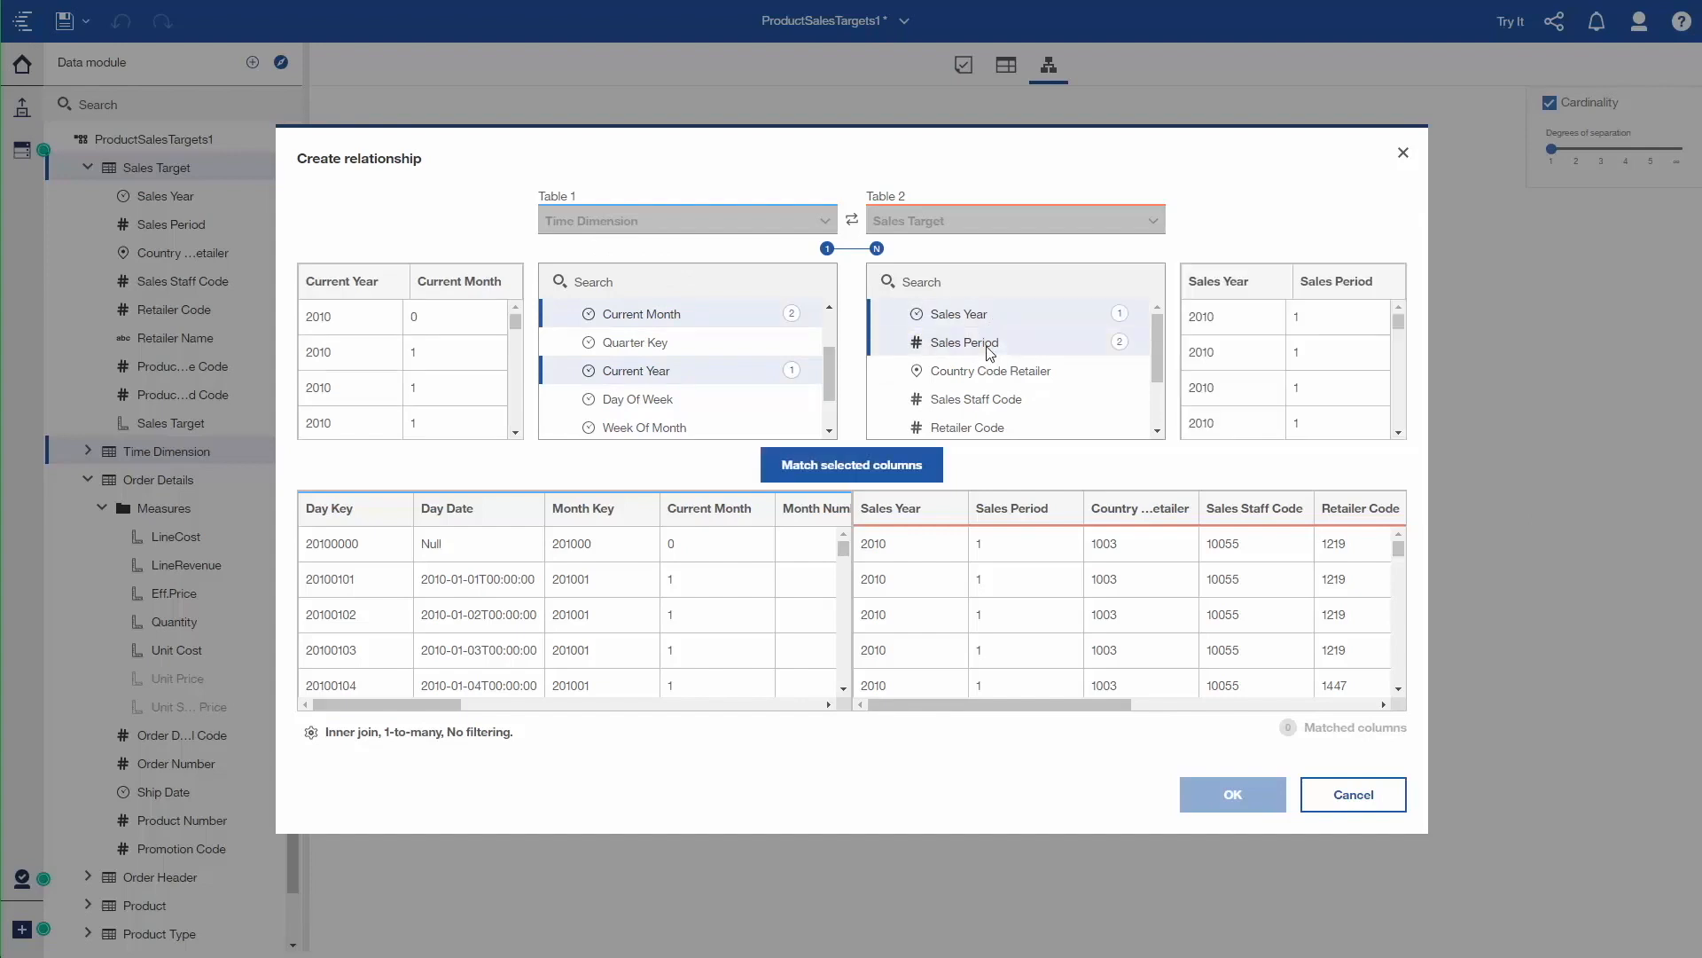
left_click(902, 467)
left_click(859, 626)
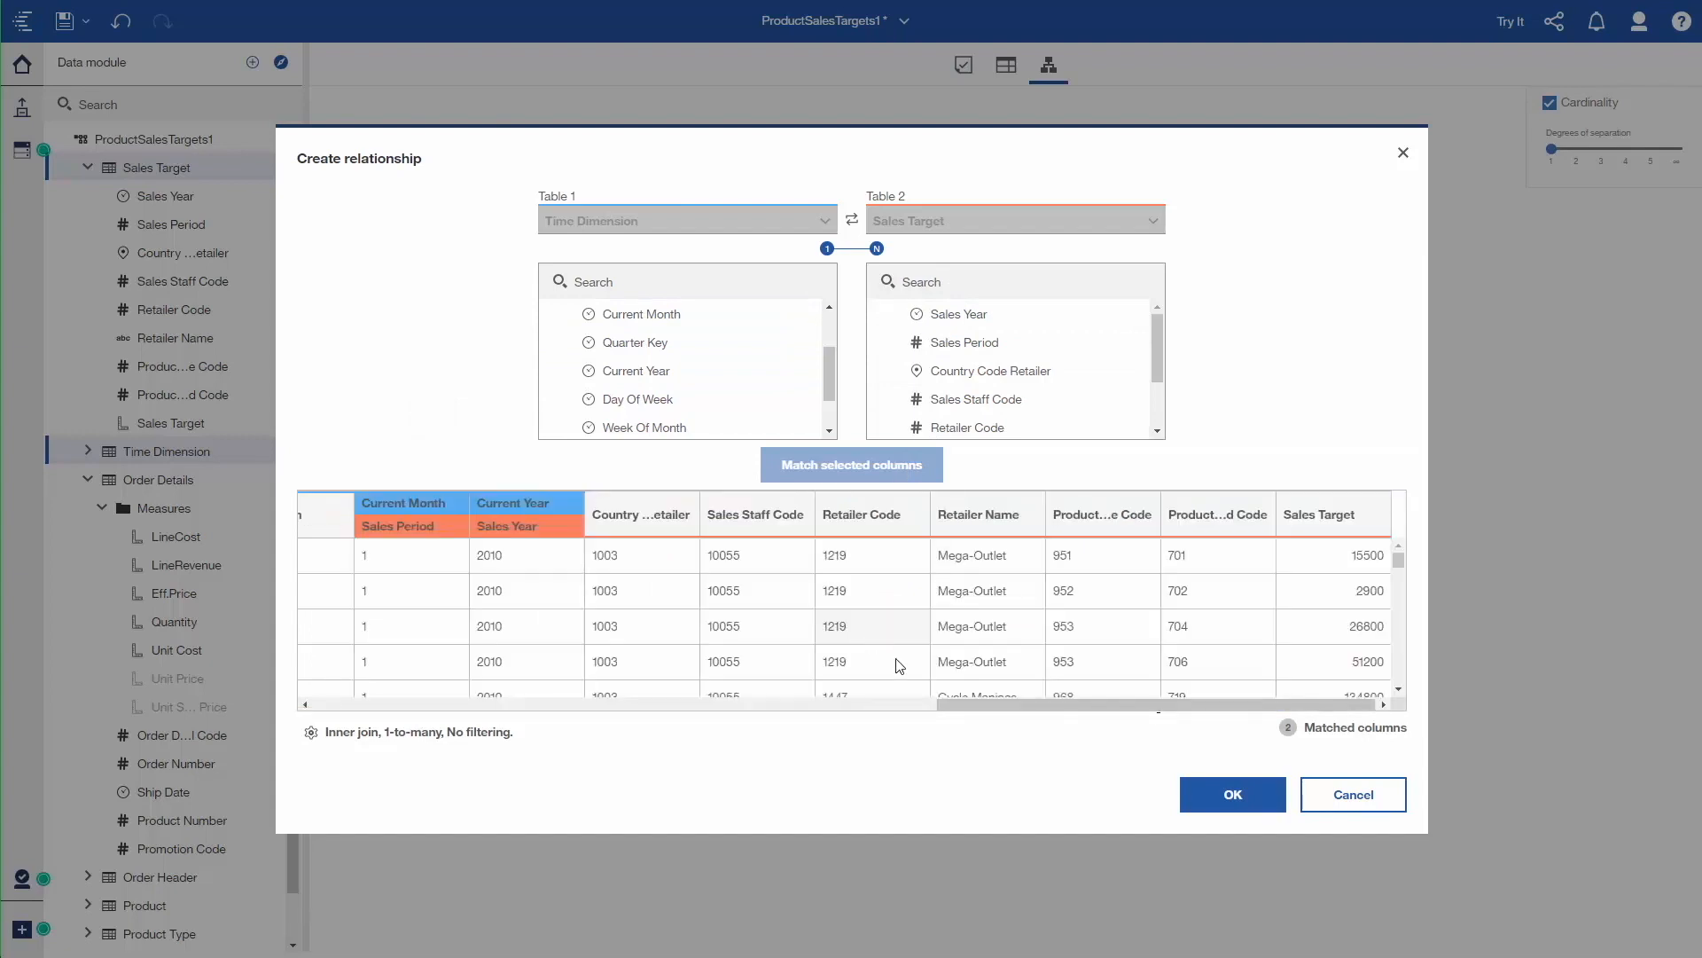
left_click(1220, 797)
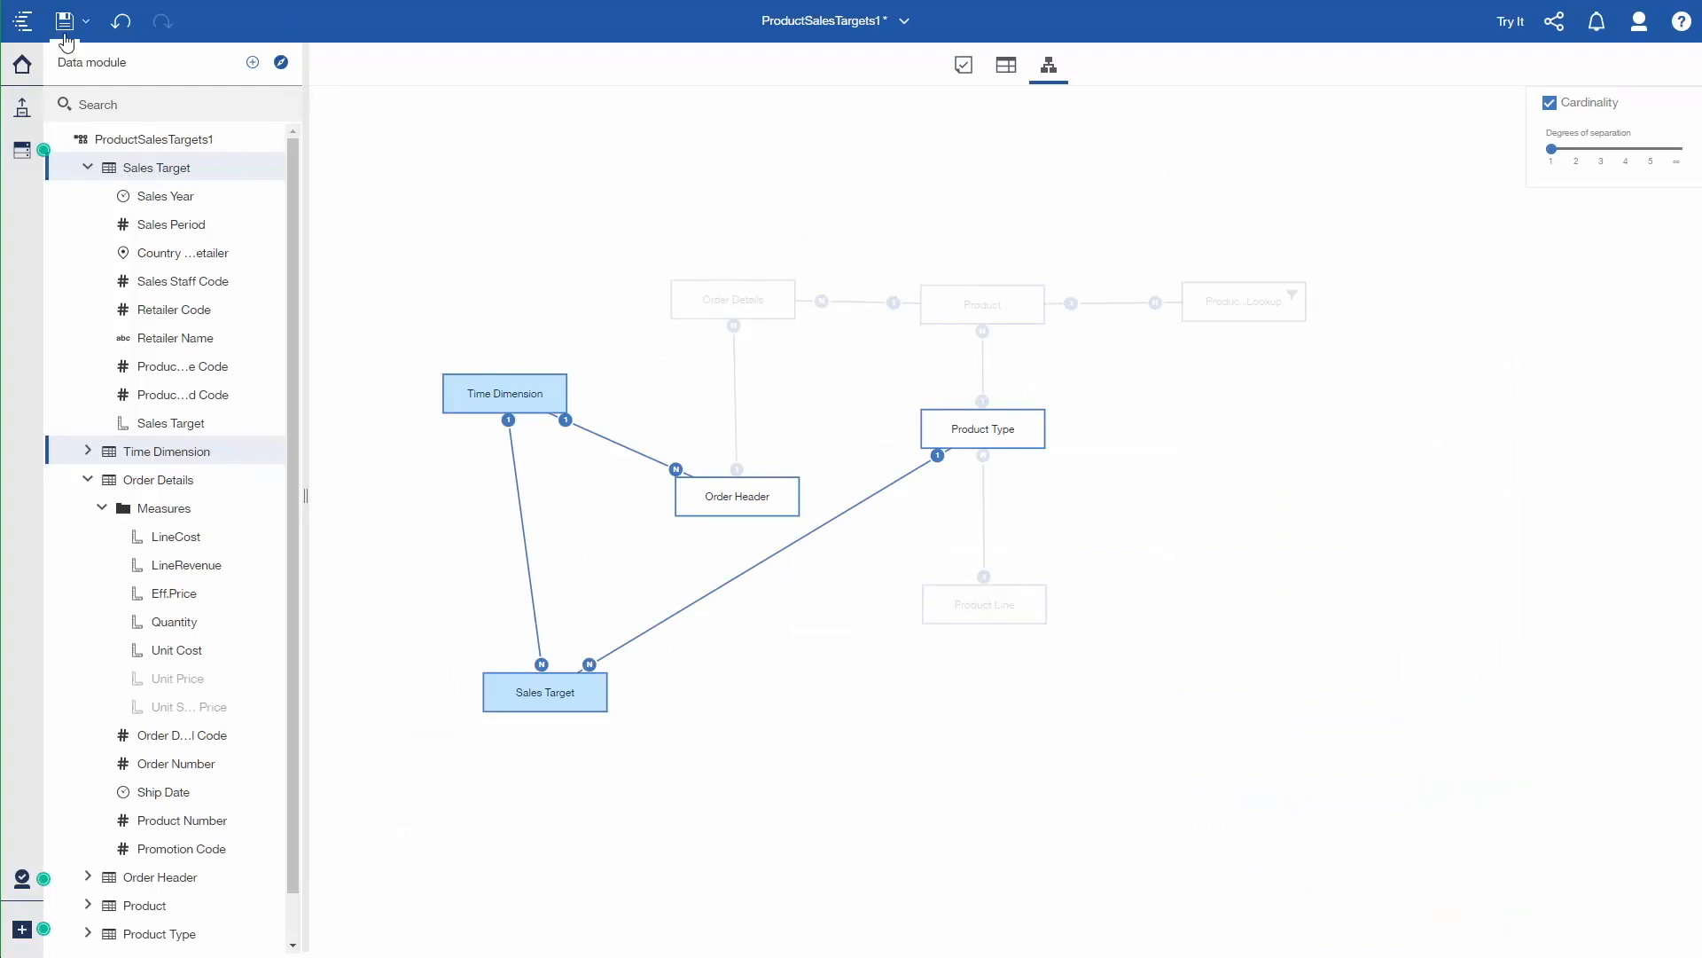
Save the ProductSalesTargets1 data module and refresh it as the source in the new report.
key("ctrl+s")
left_click(900, 21)
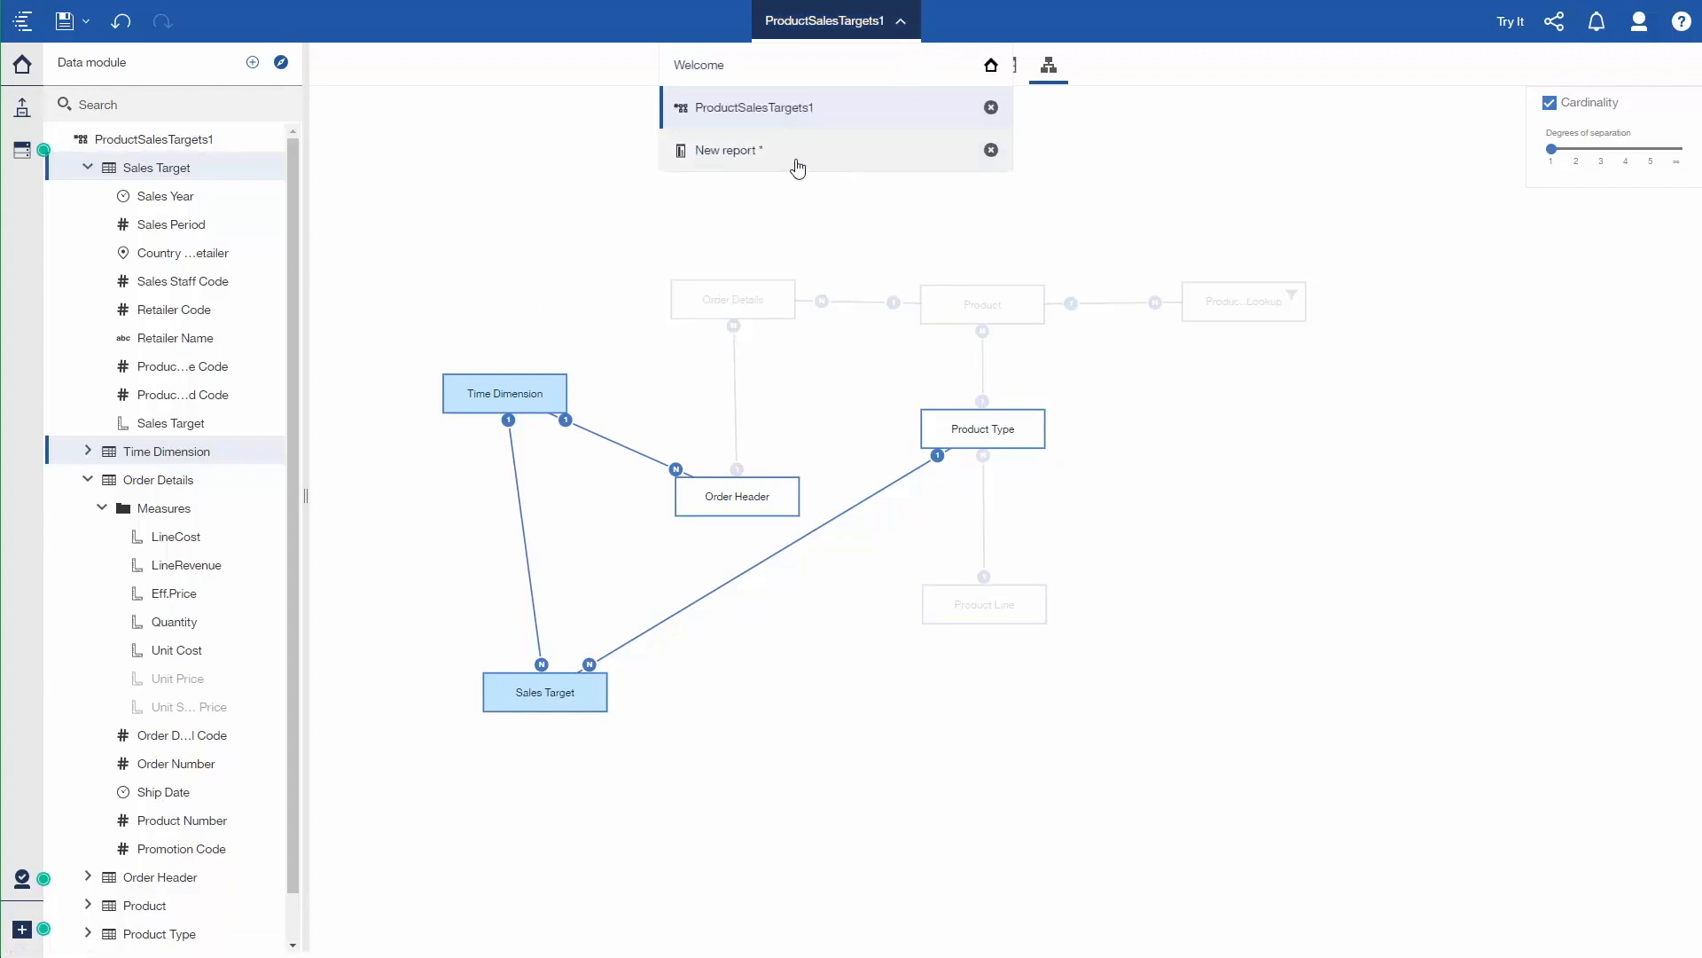
left_click(798, 169)
right_click(137, 216)
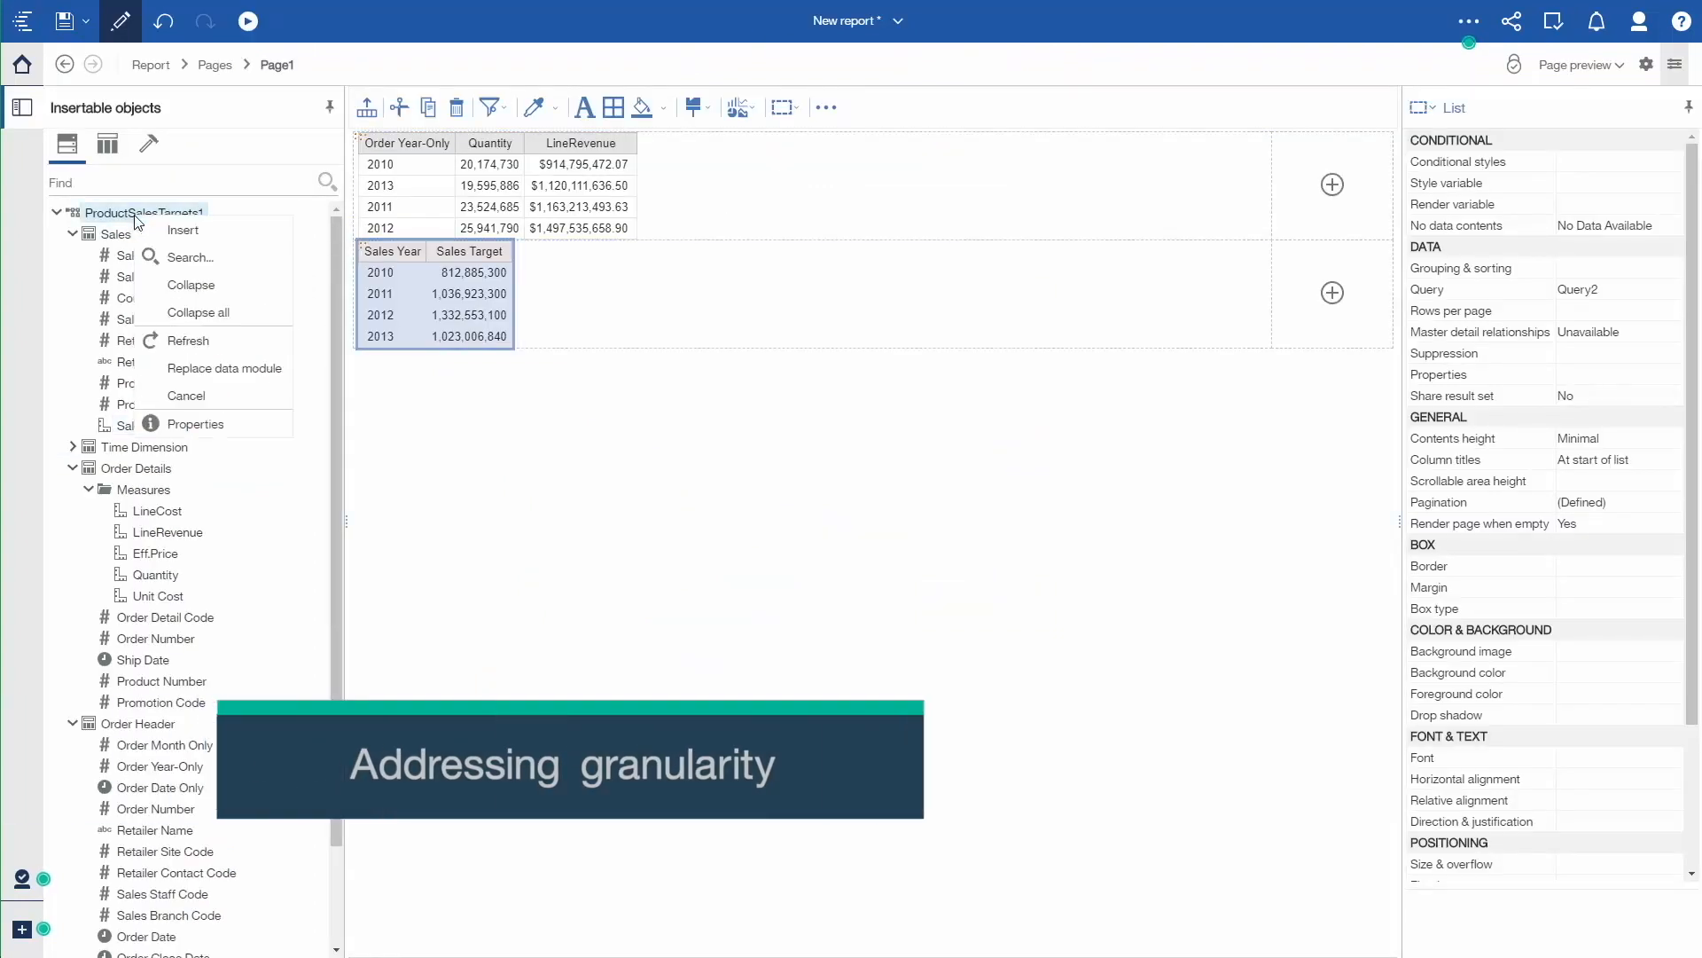
left_click(188, 341)
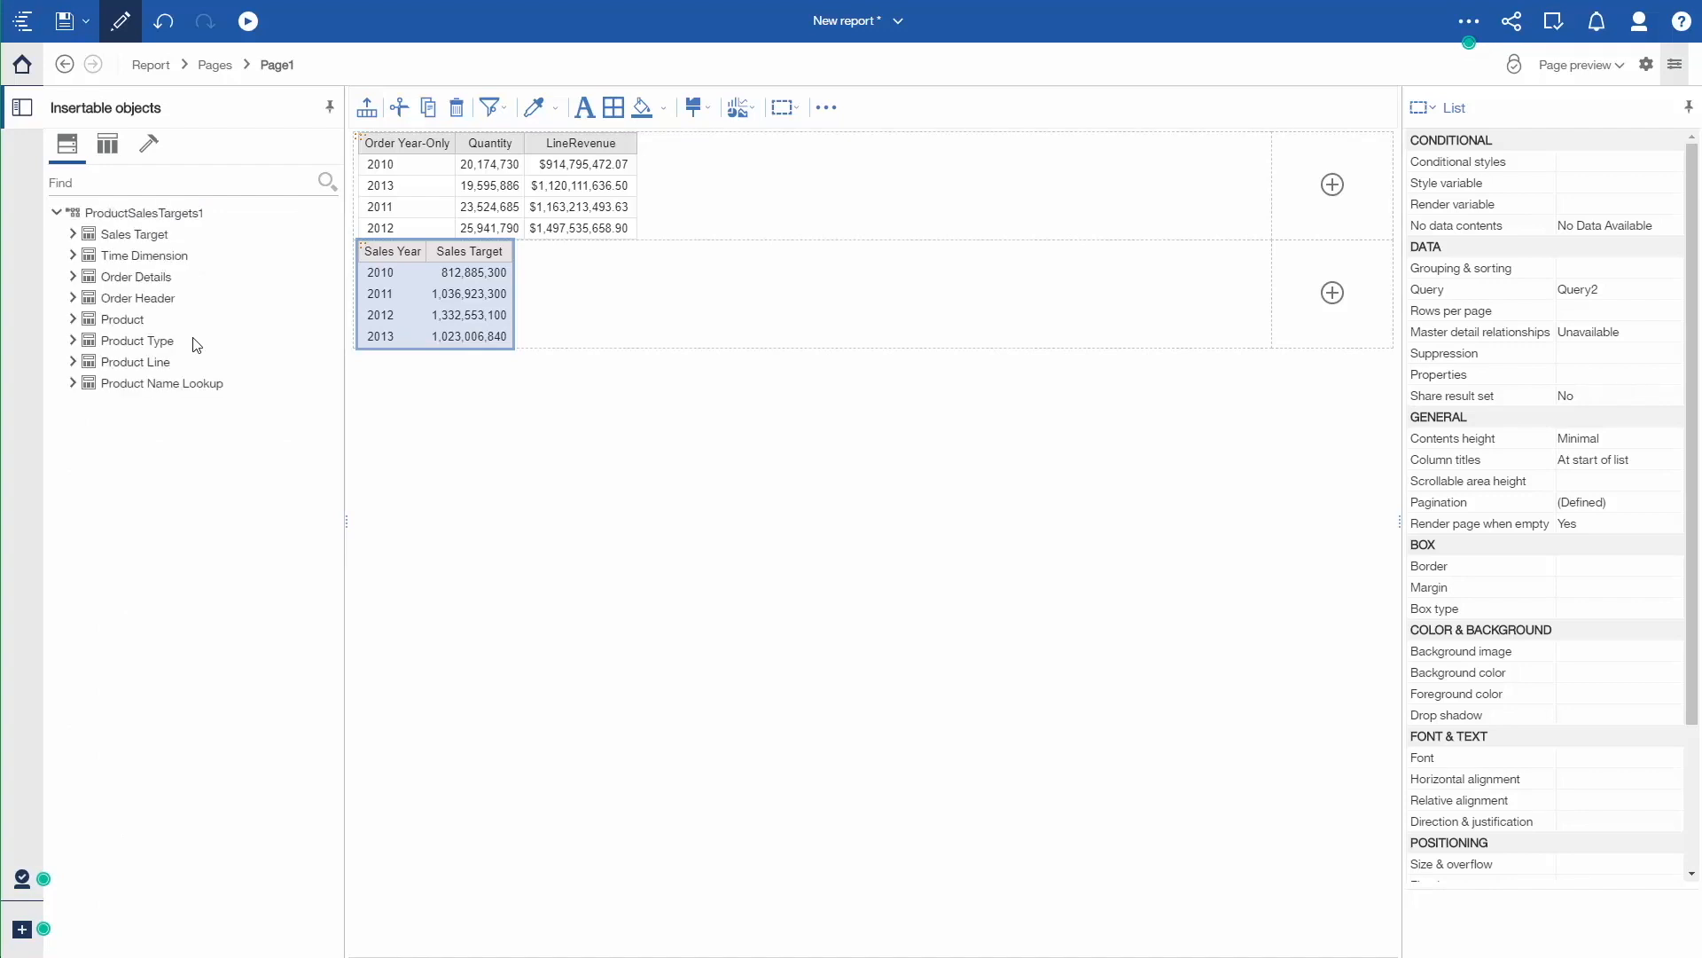
Insert a list named List3 using Query3 in the table's upper-right cell.
left_click(1333, 185)
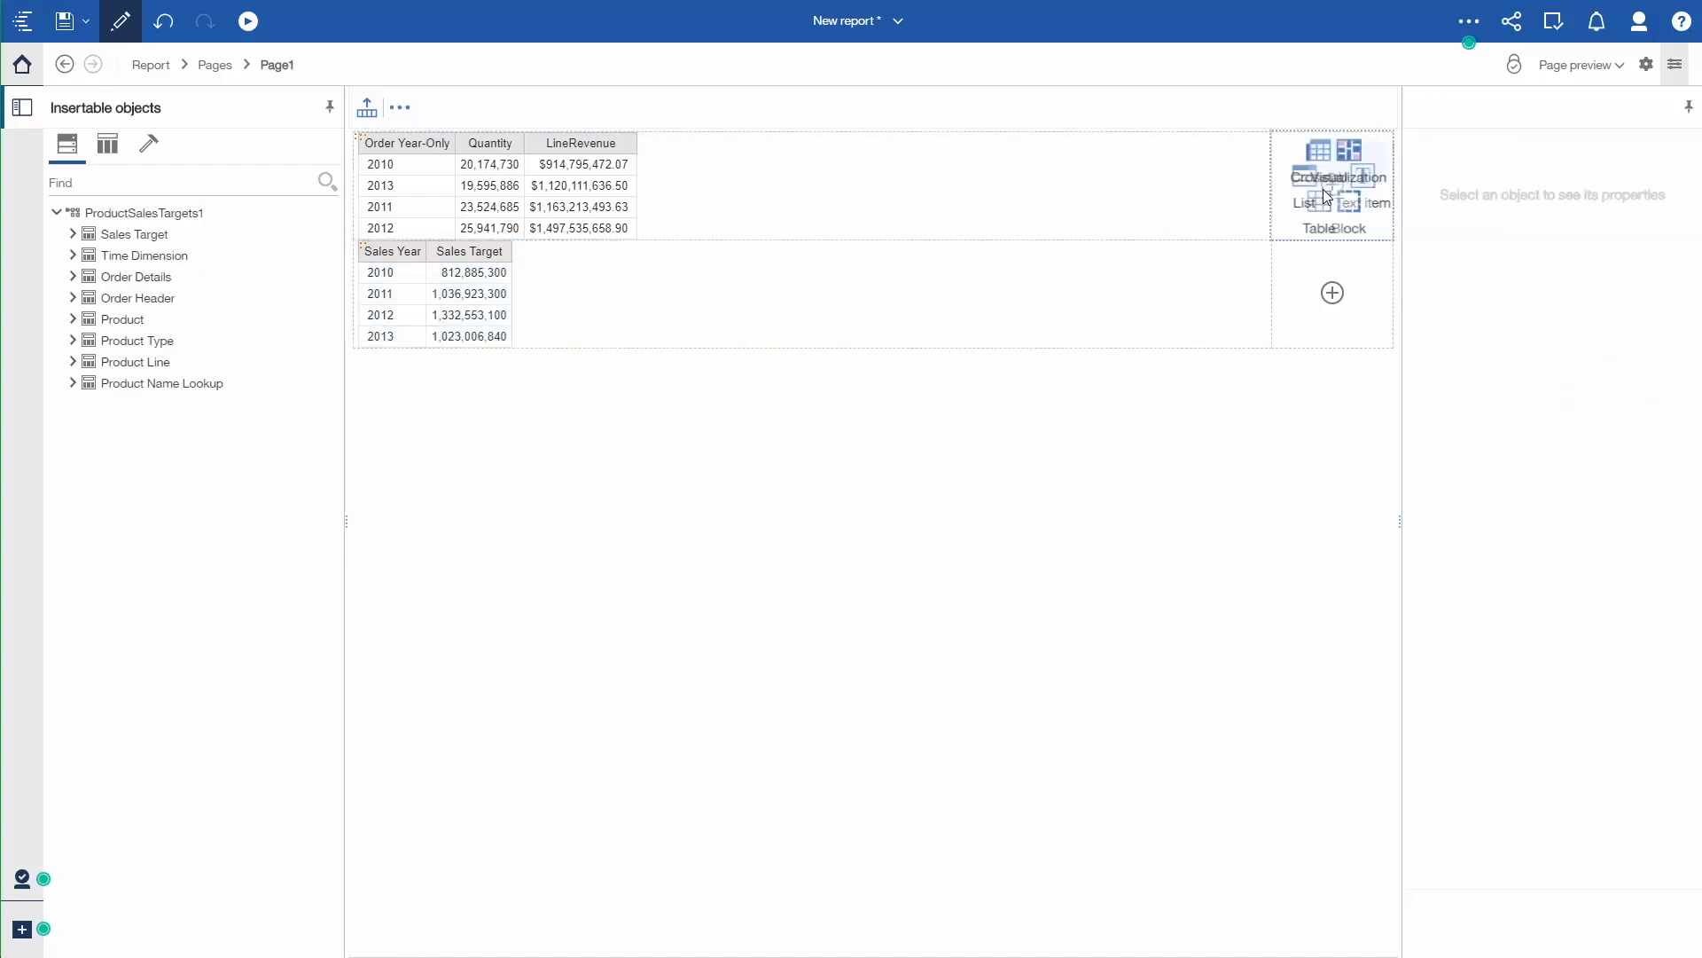
left_click(1264, 181)
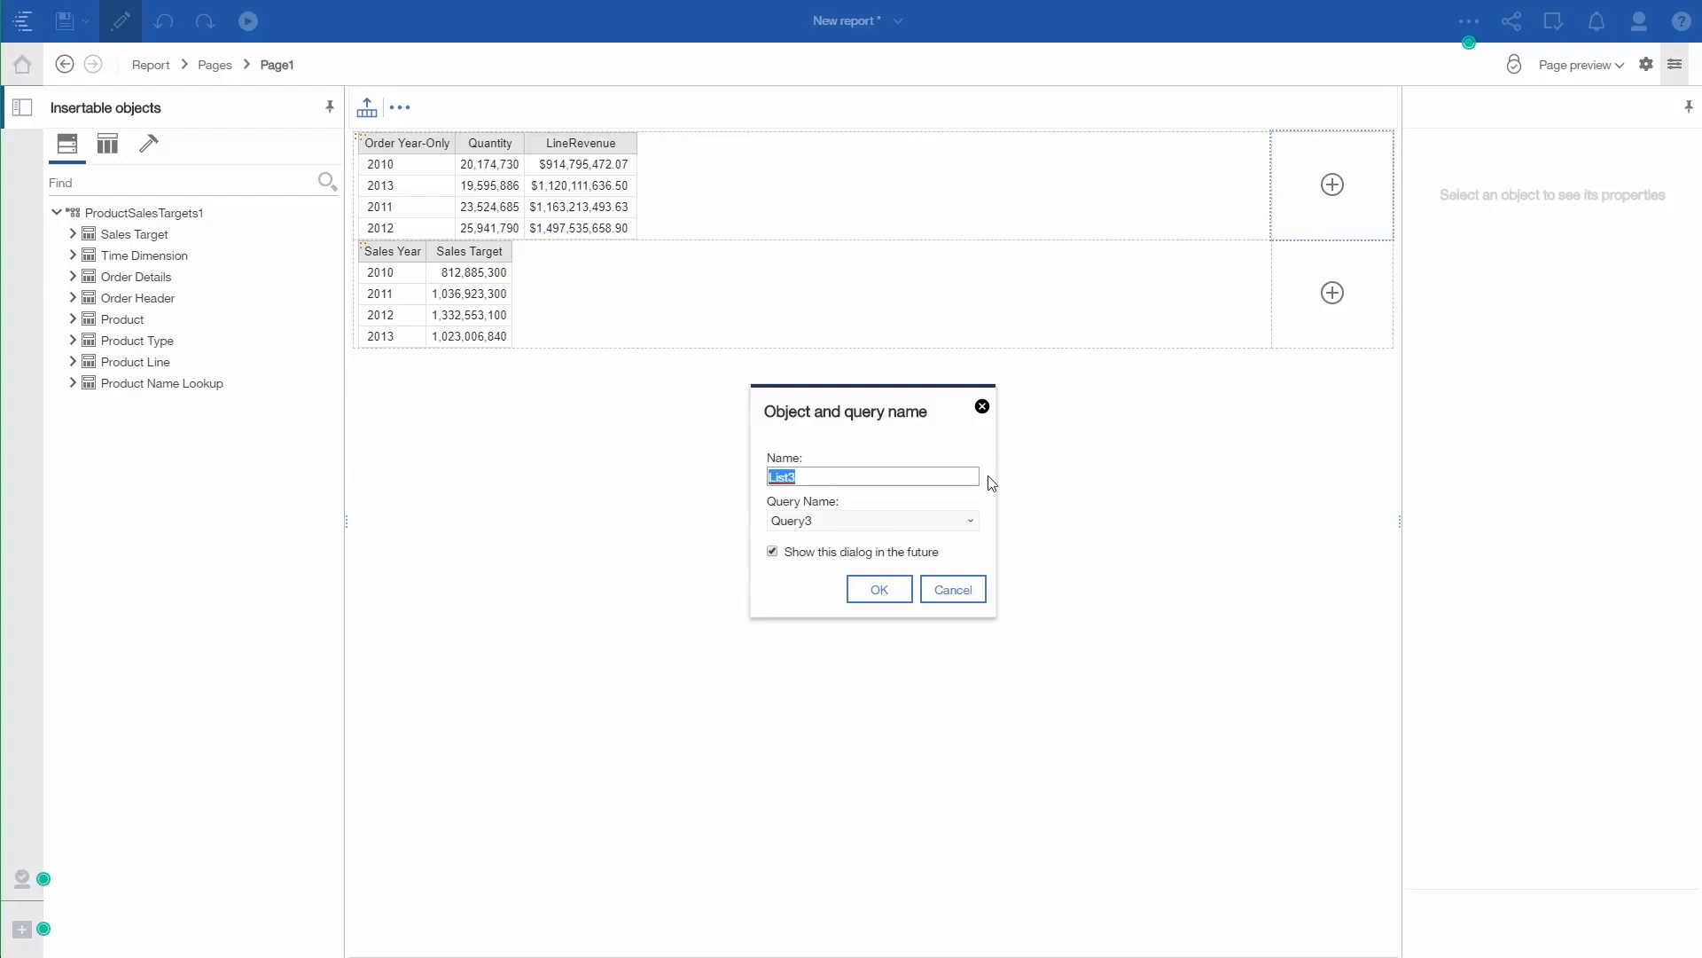
left_click(885, 590)
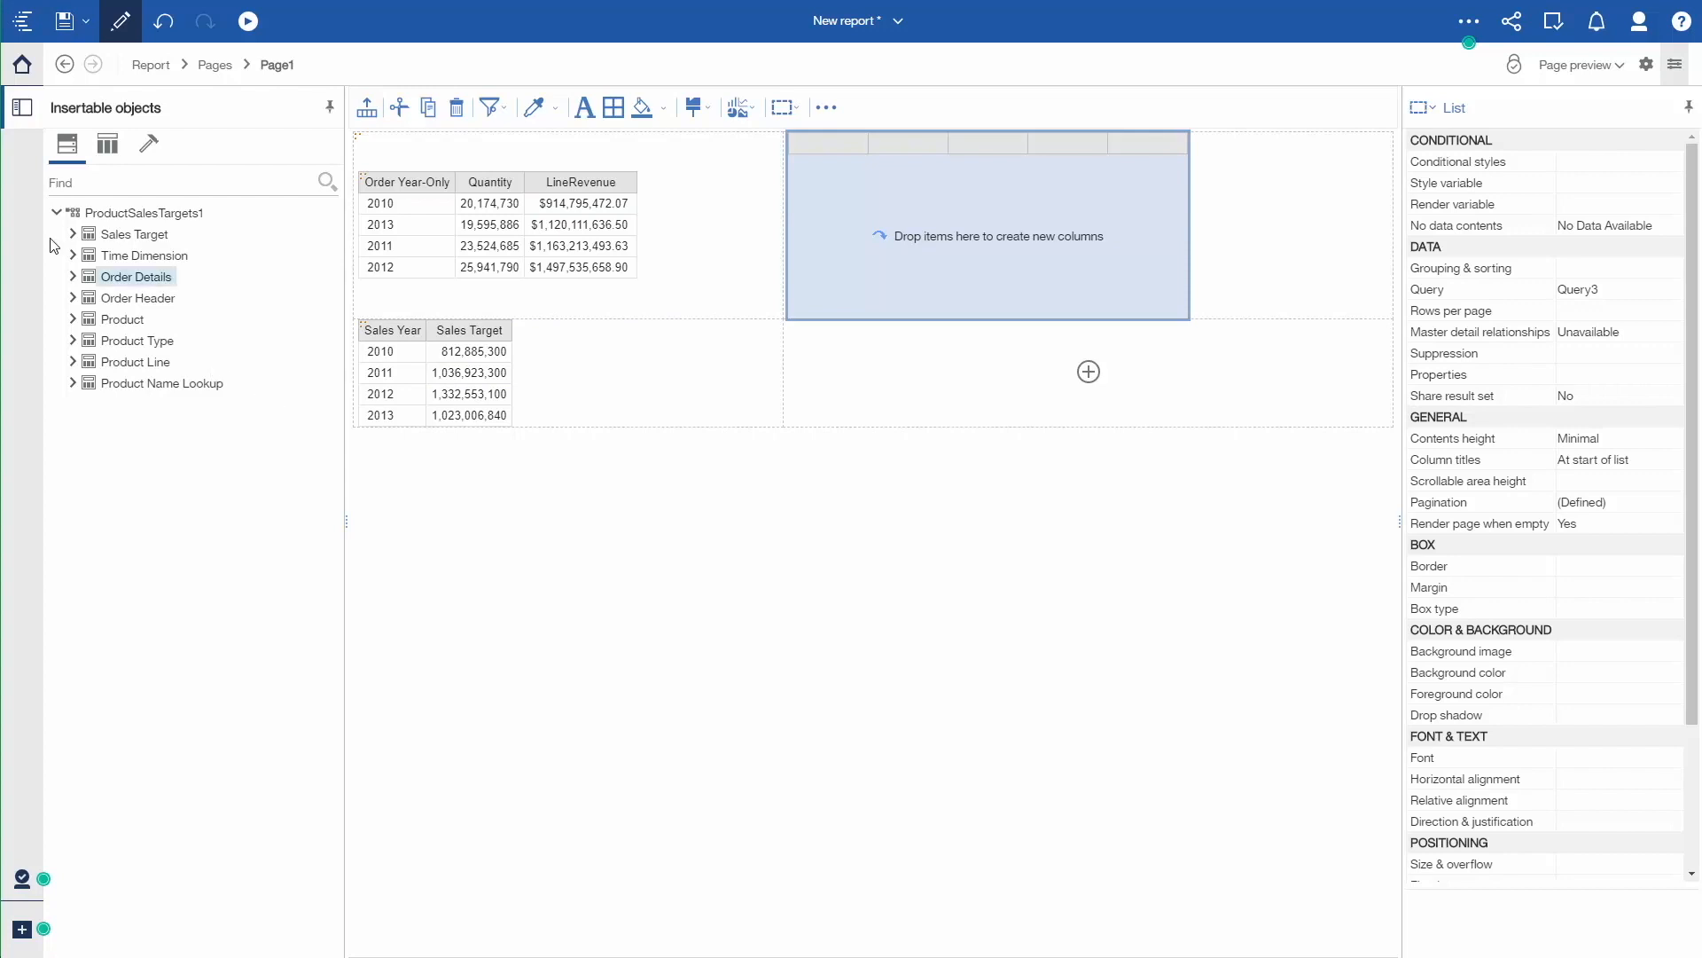
Fill the table's upper-right list with Current Year from Time Dimension, Quantity and LineRevenue from Order Details, and Sales Target from the Sales Target table.
left_click(73, 257)
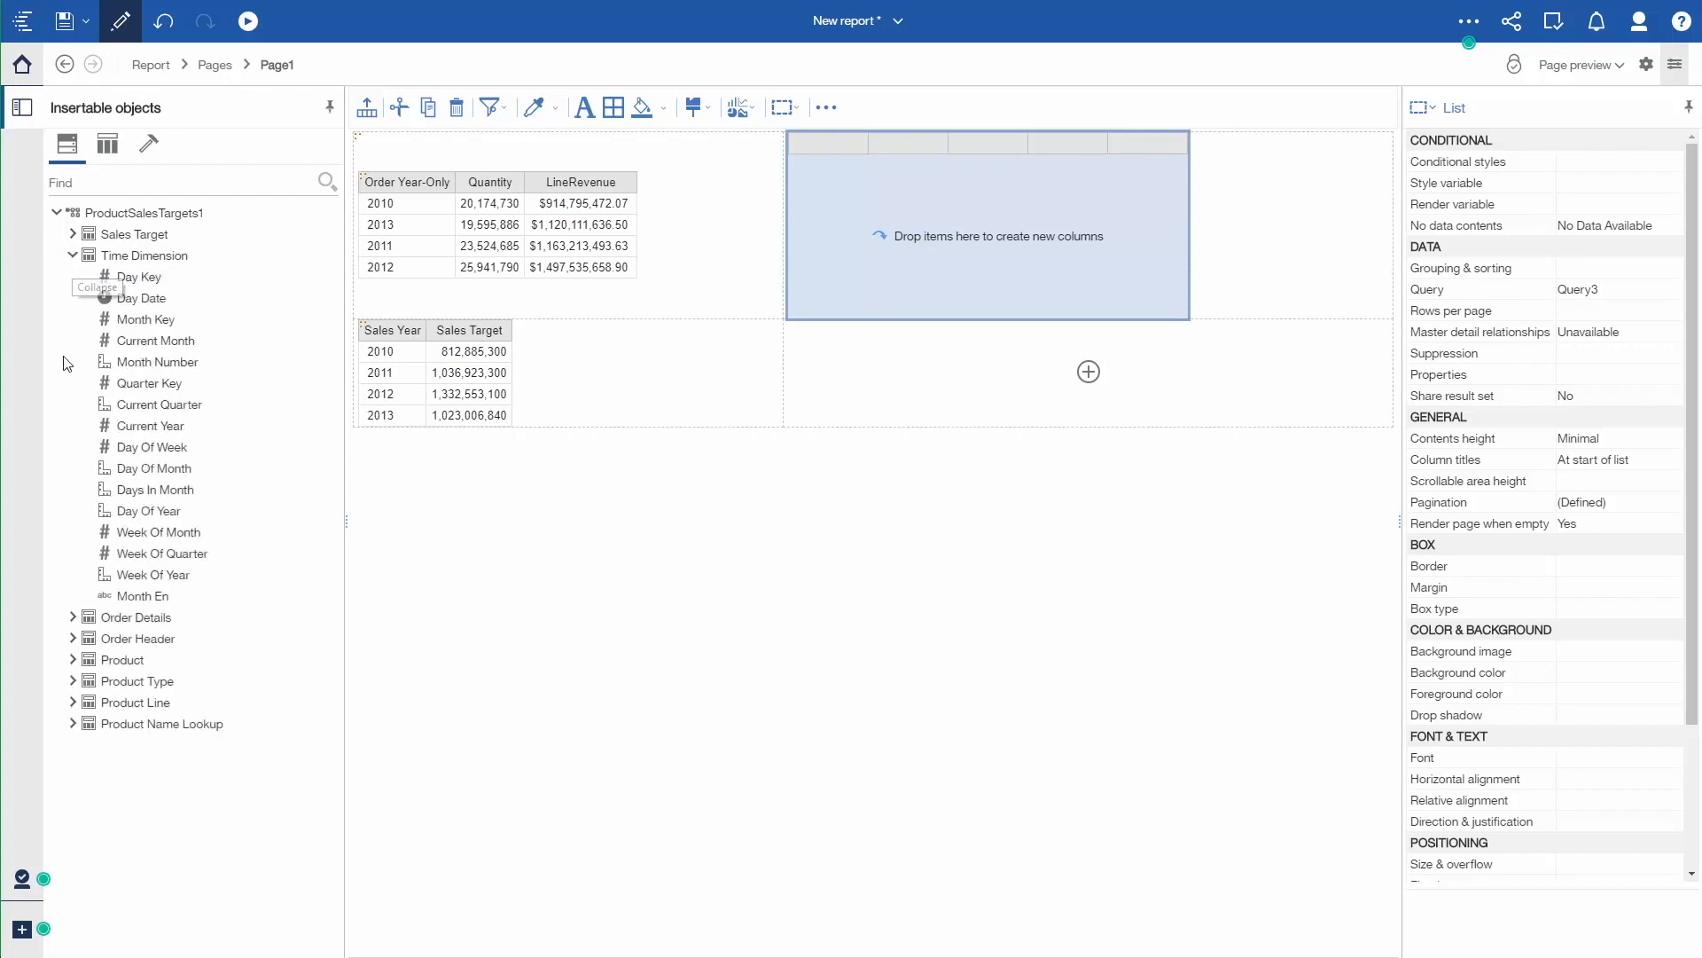
left_click_drag(149, 434, 817, 223)
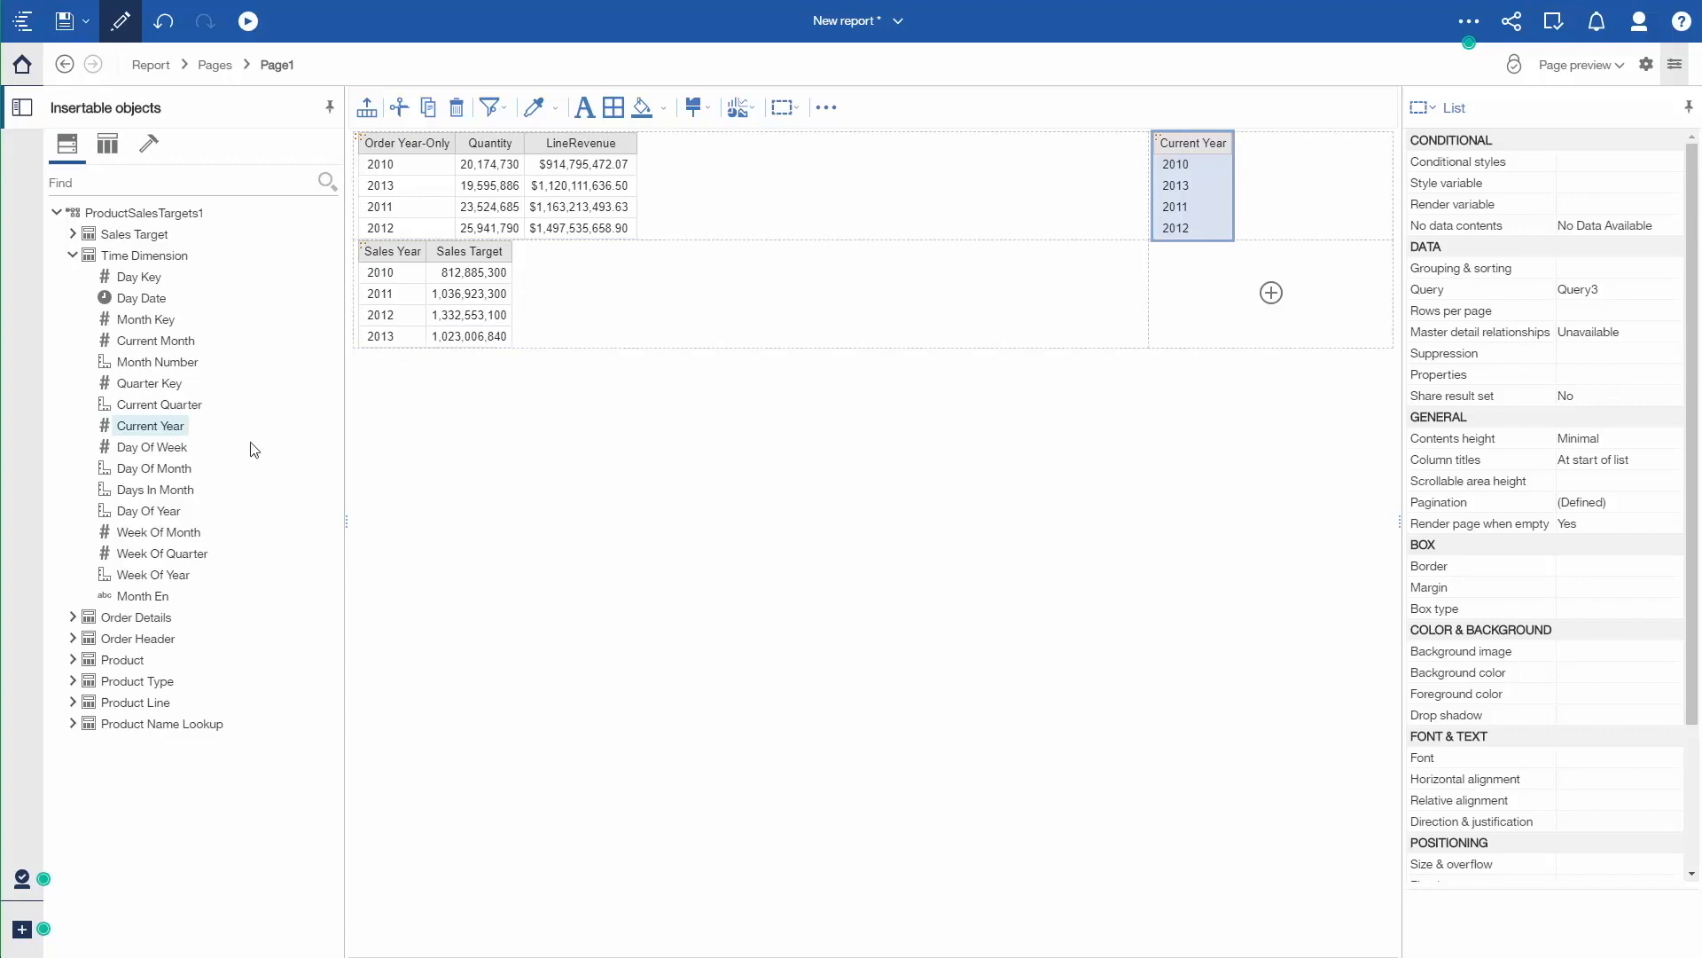
left_click(72, 617)
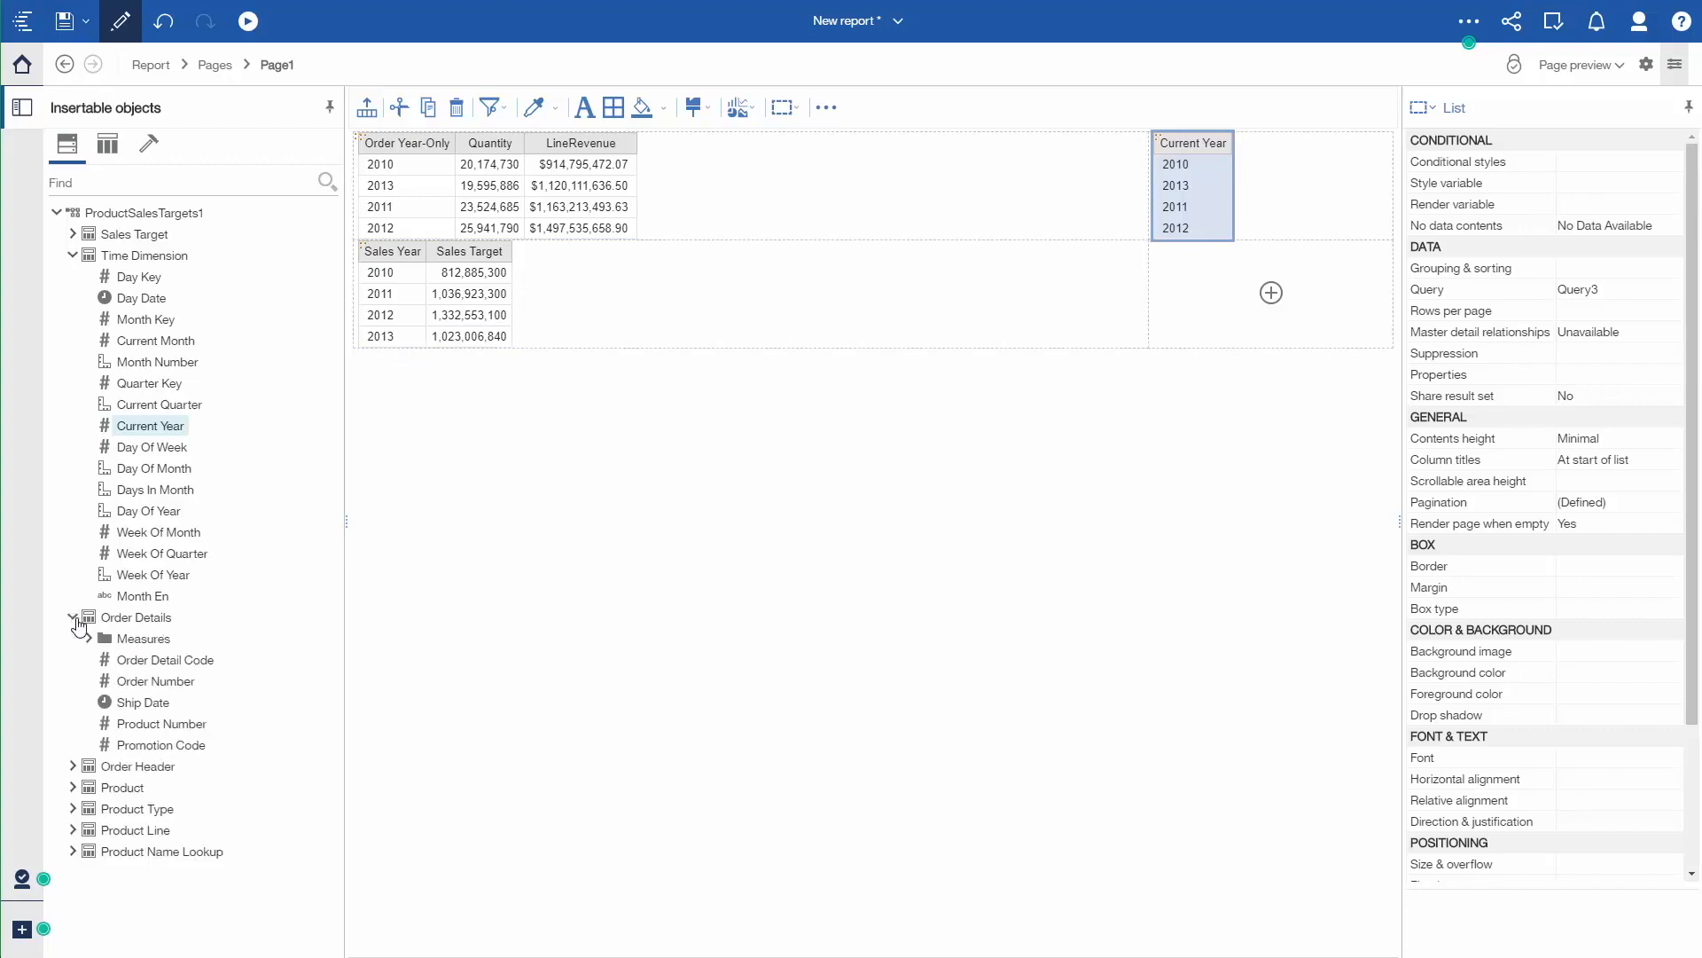
left_click(88, 639)
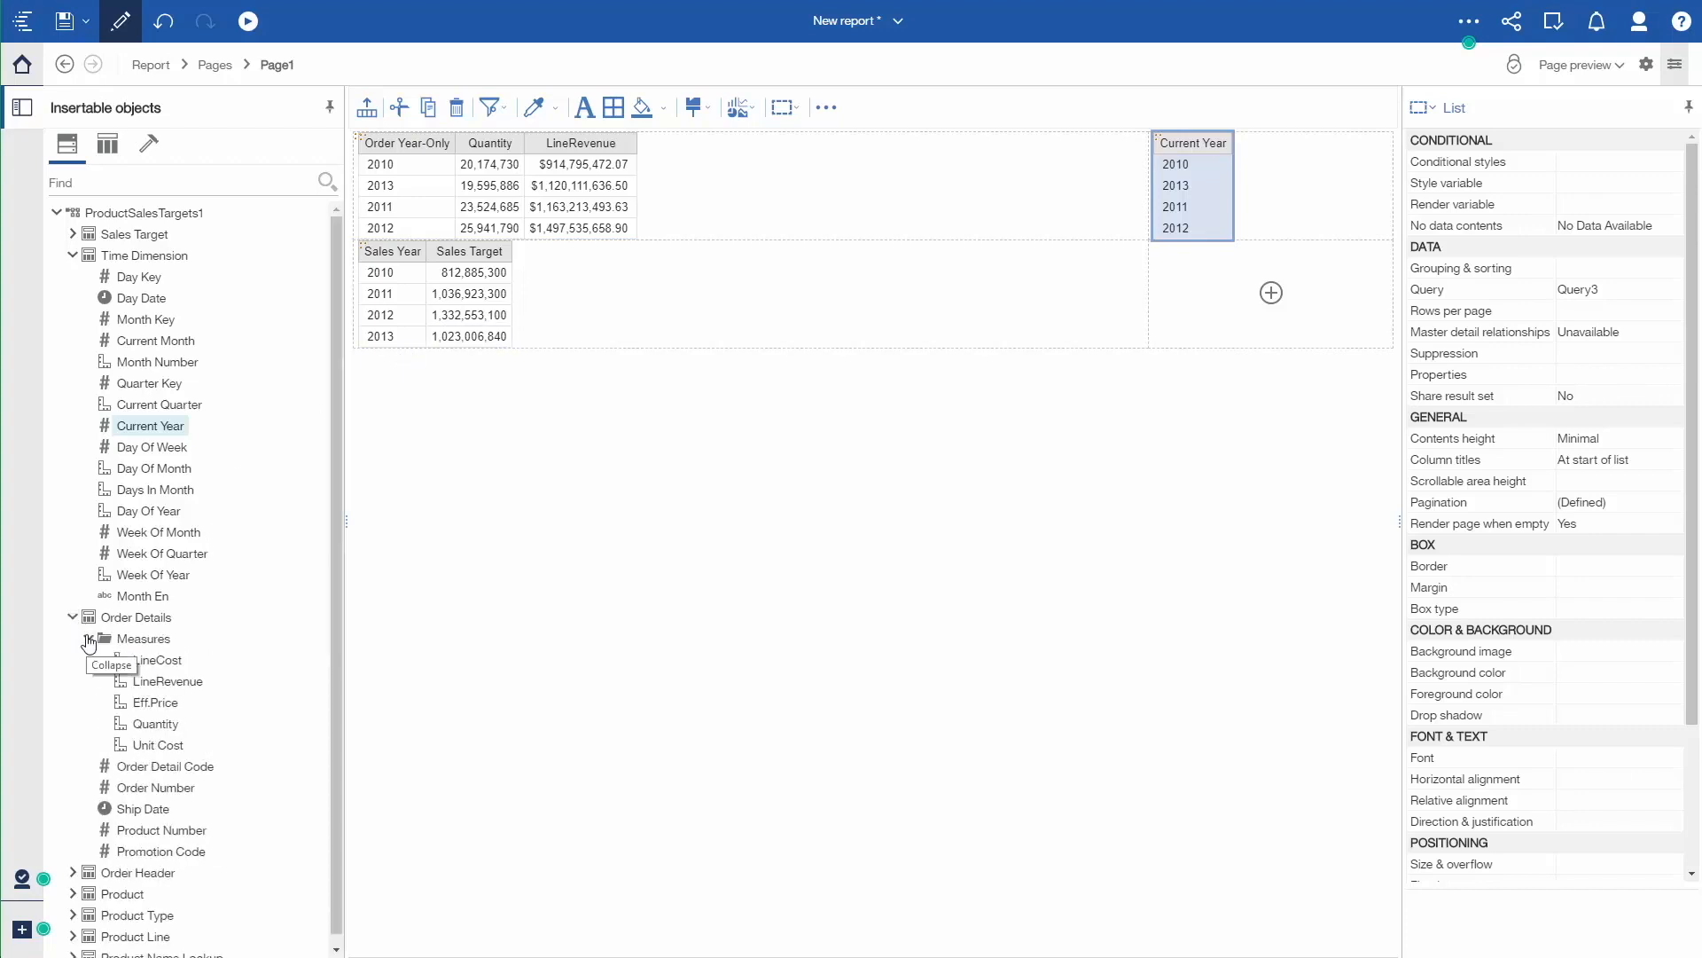
left_click(161, 681)
left_click_drag(165, 727, 1205, 205)
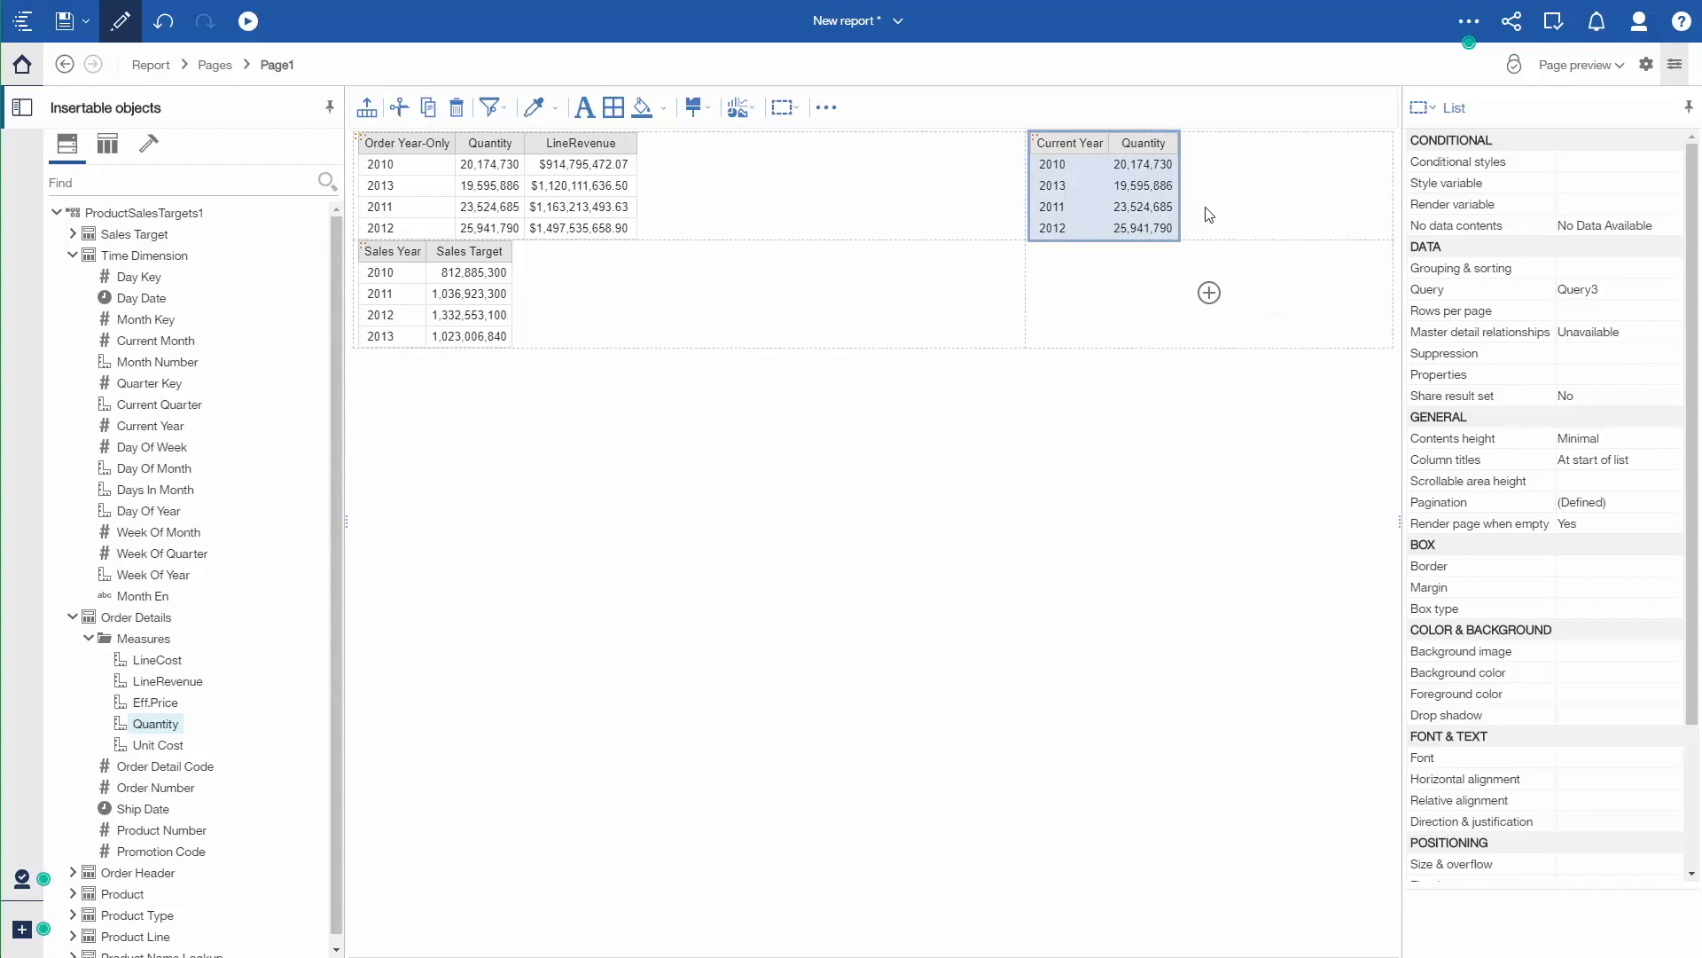
left_click_drag(177, 691, 1148, 194)
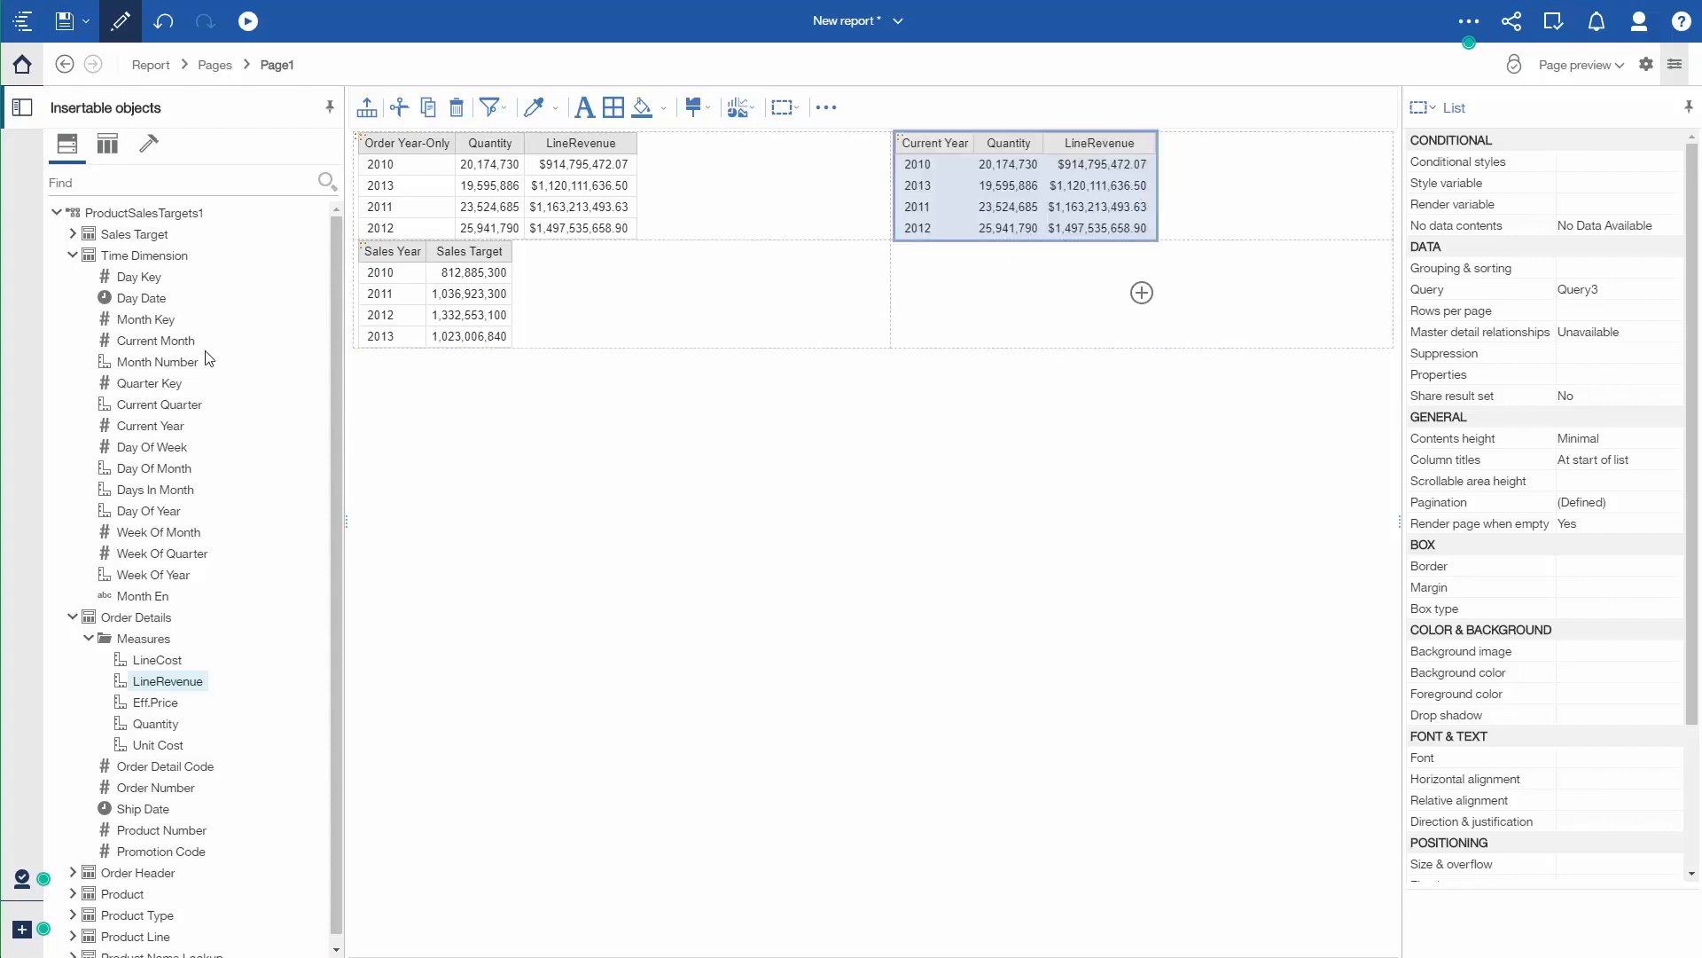
left_click(71, 238)
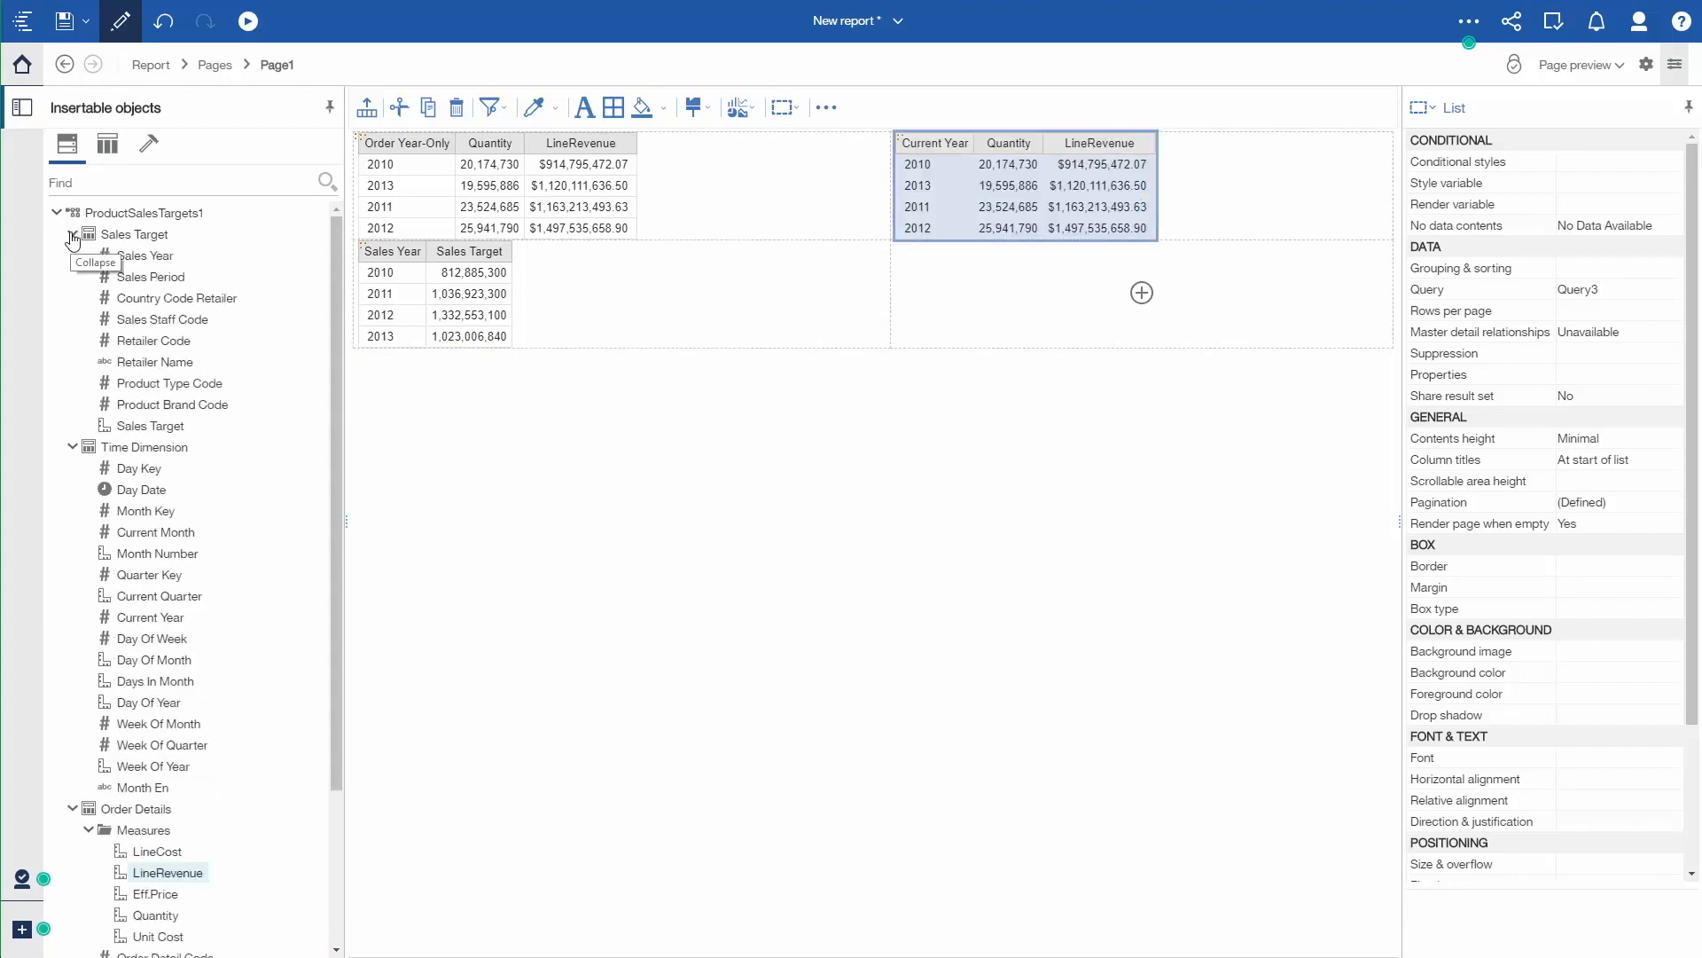
left_click_drag(169, 430, 1144, 200)
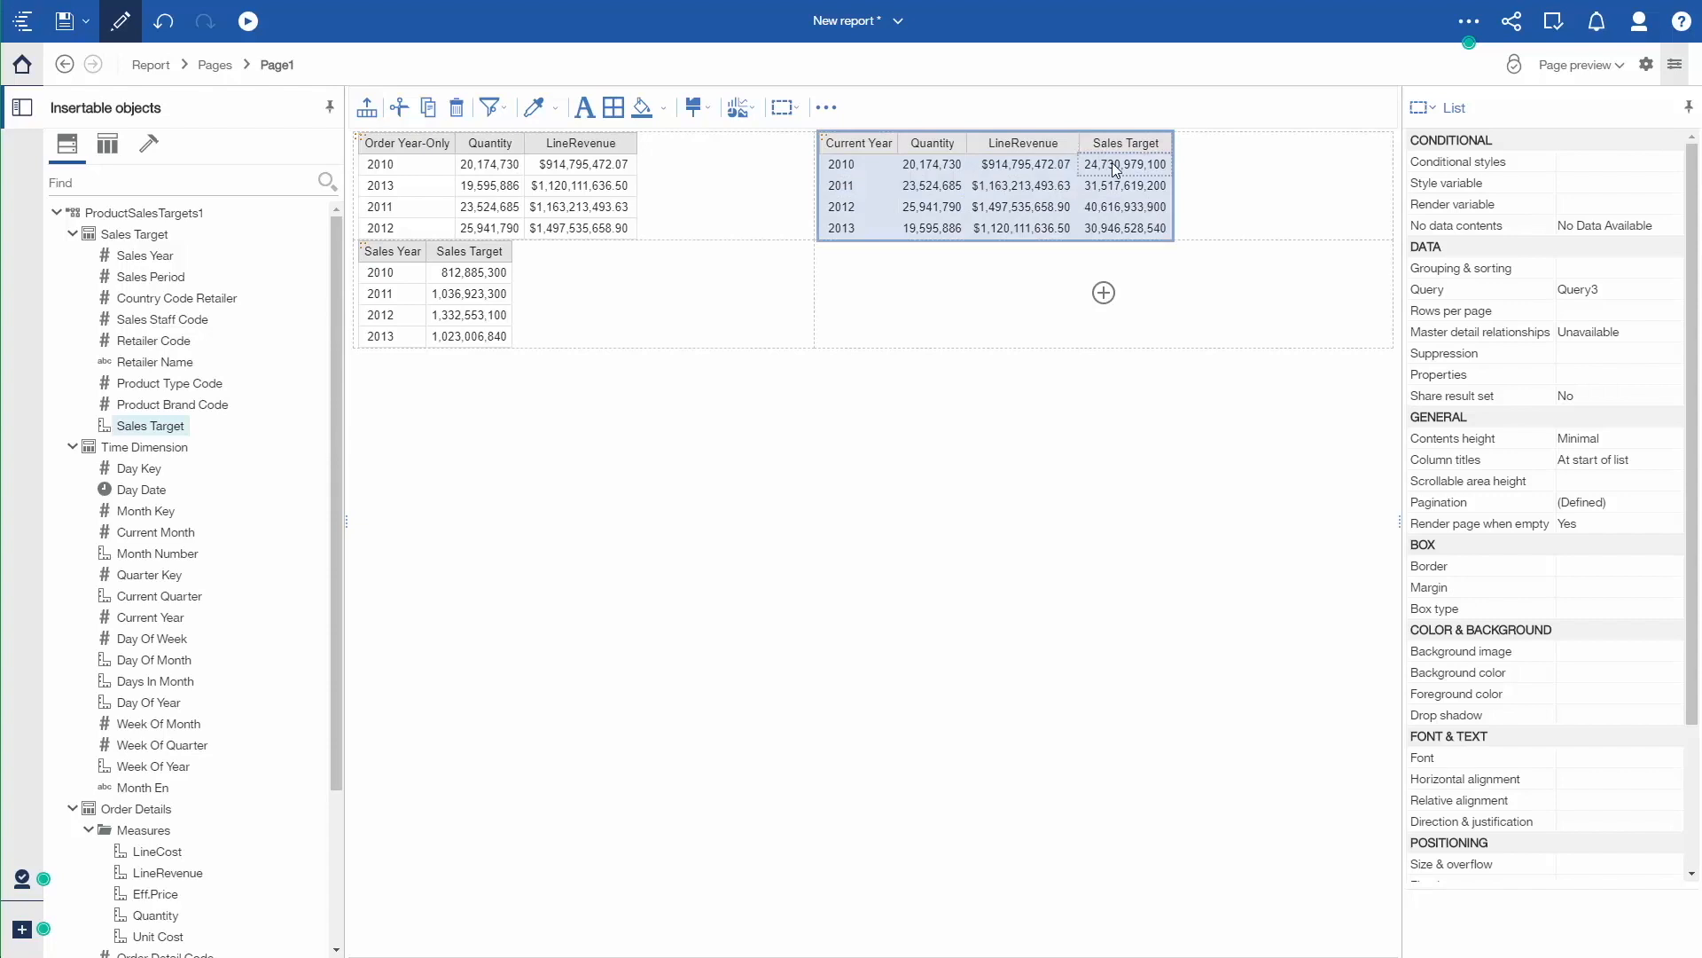
Switch to the ProductSalesTargets1 data module and set up a new table as a copy of Time Dimension.
left_click(898, 27)
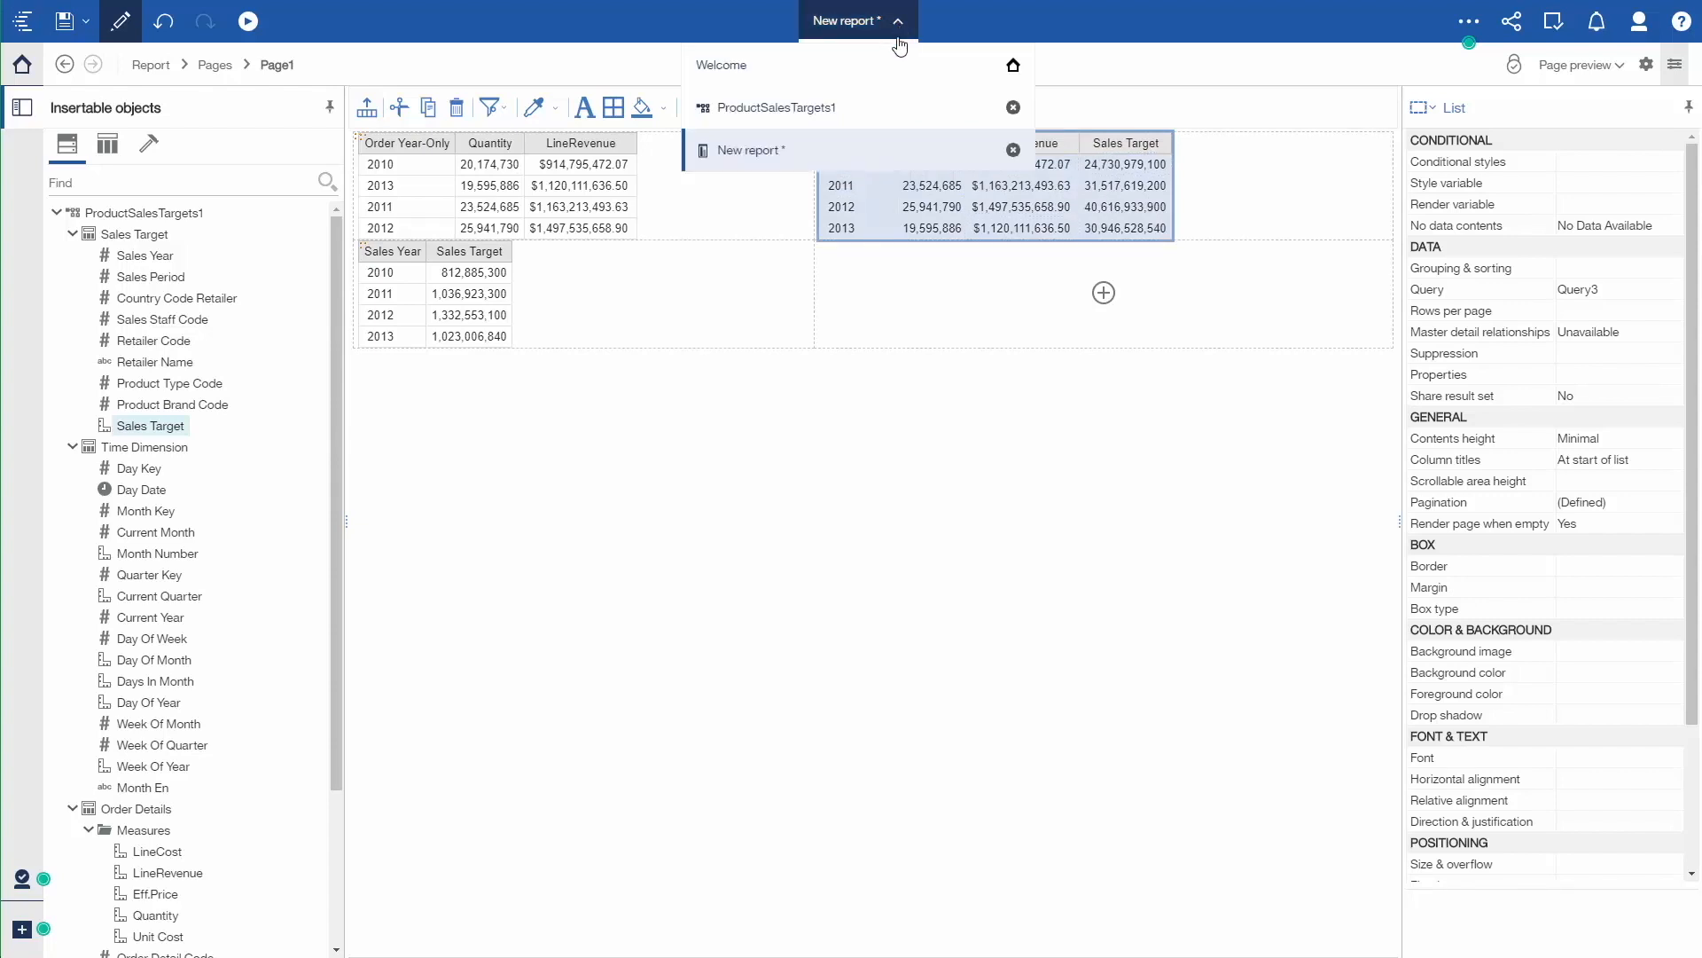
left_click(856, 114)
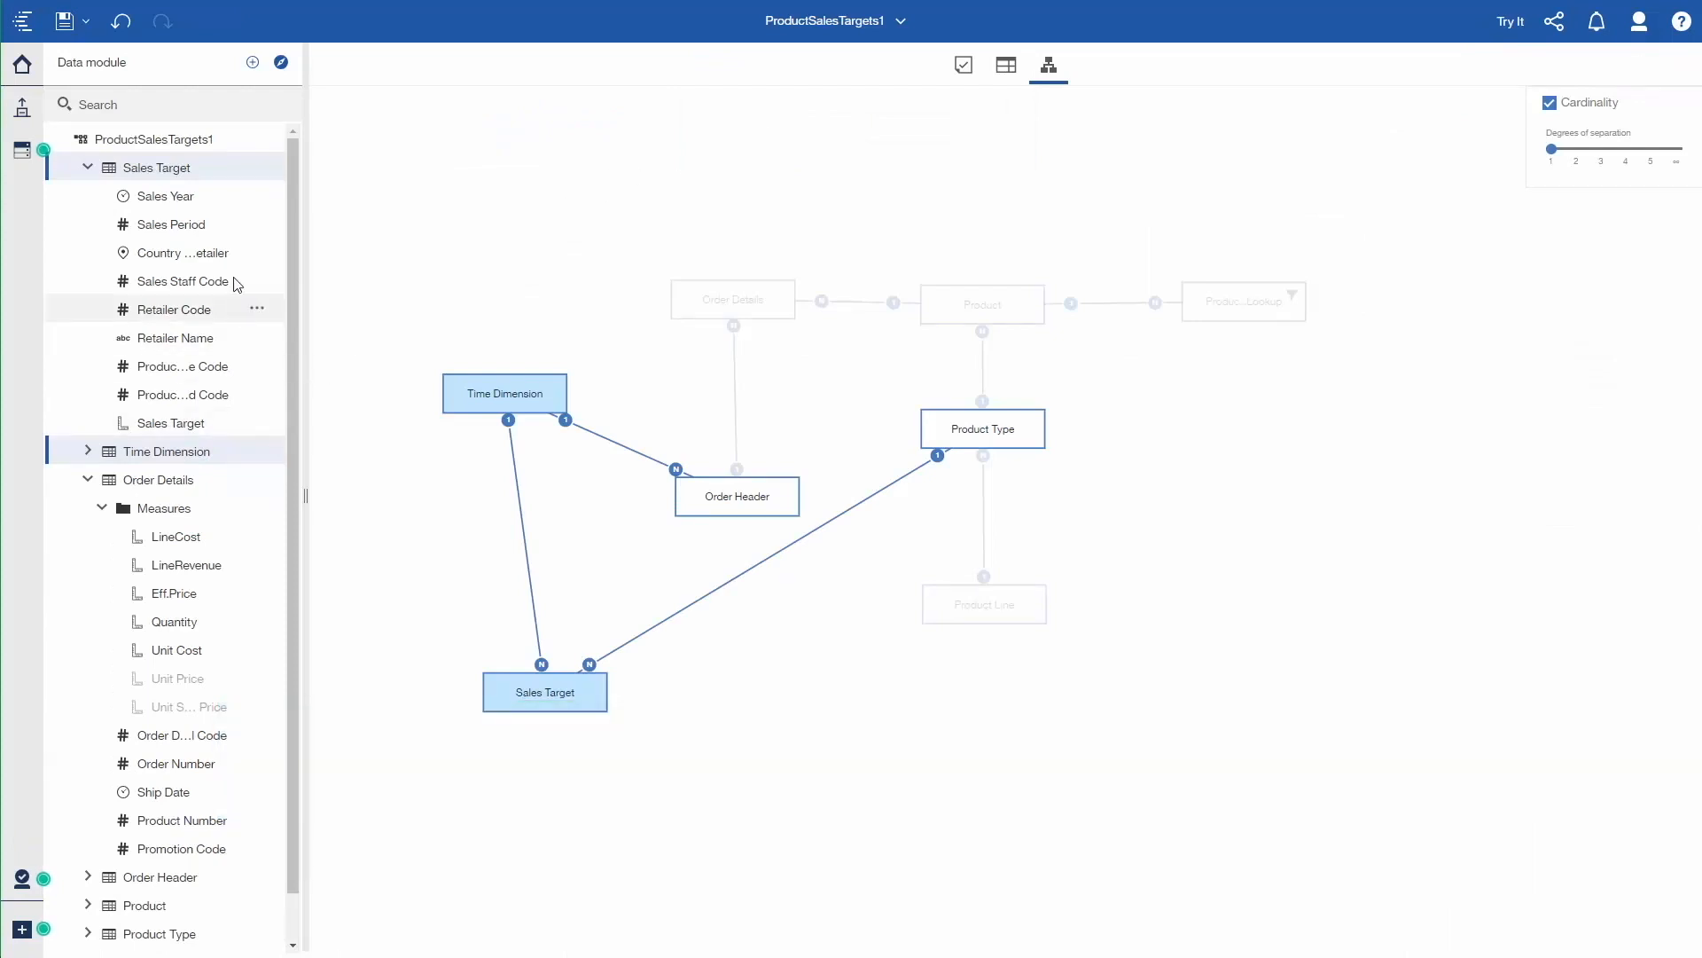
left_click(257, 139)
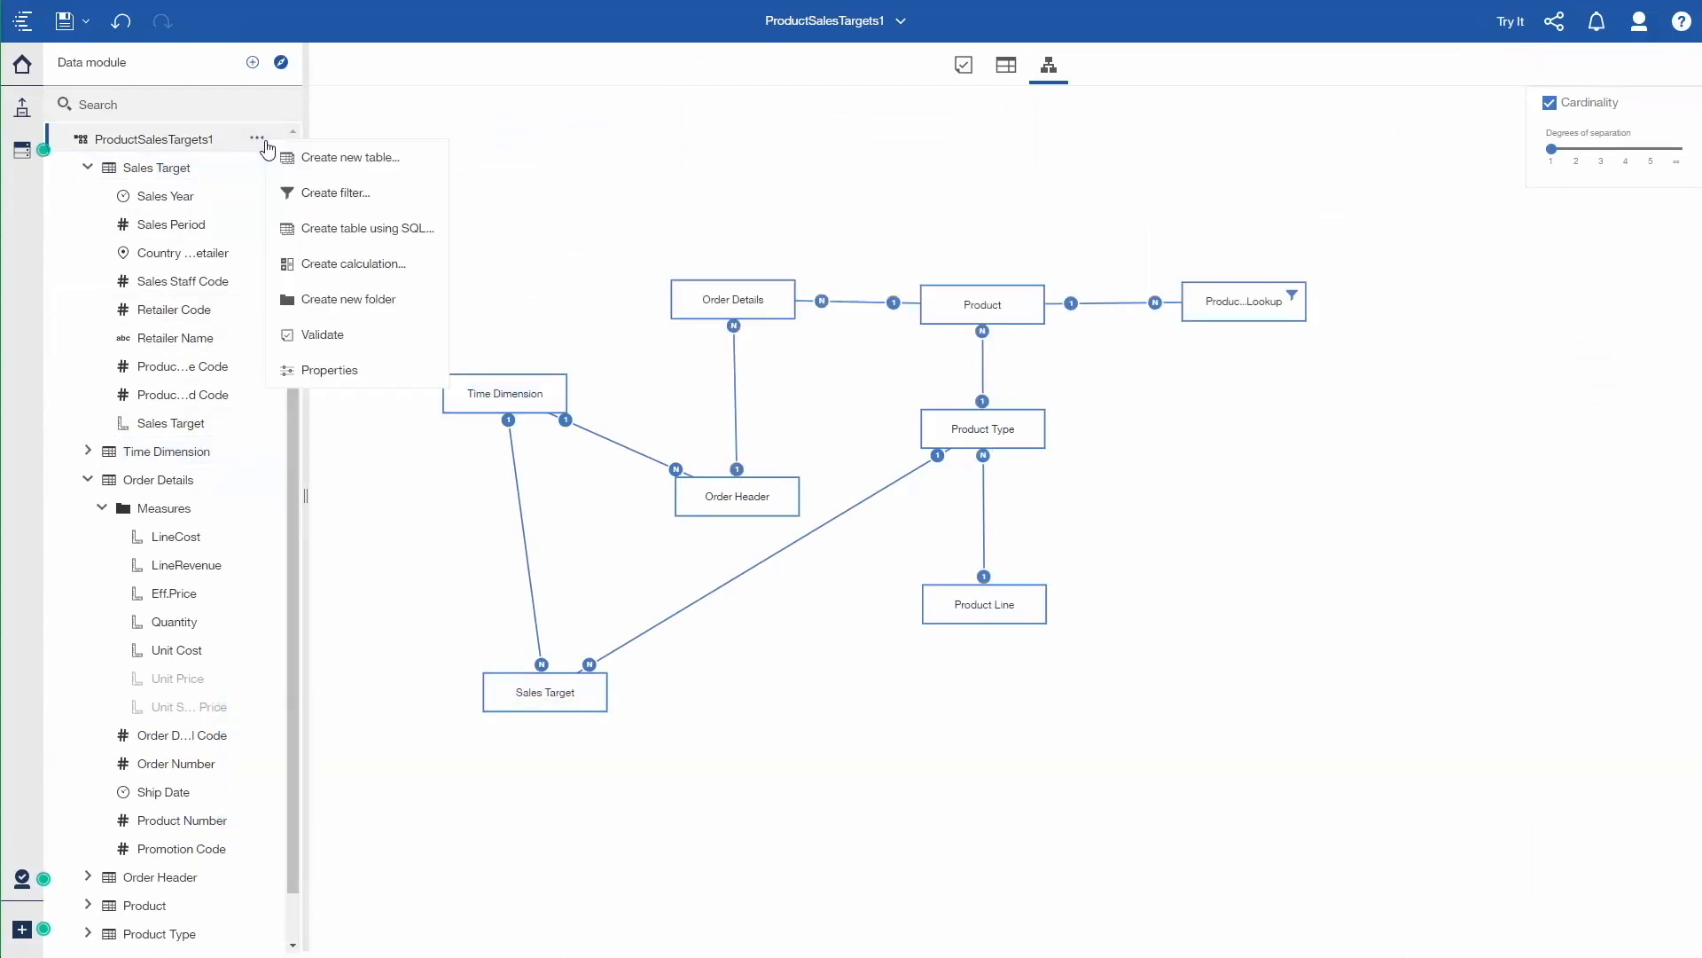
left_click(337, 160)
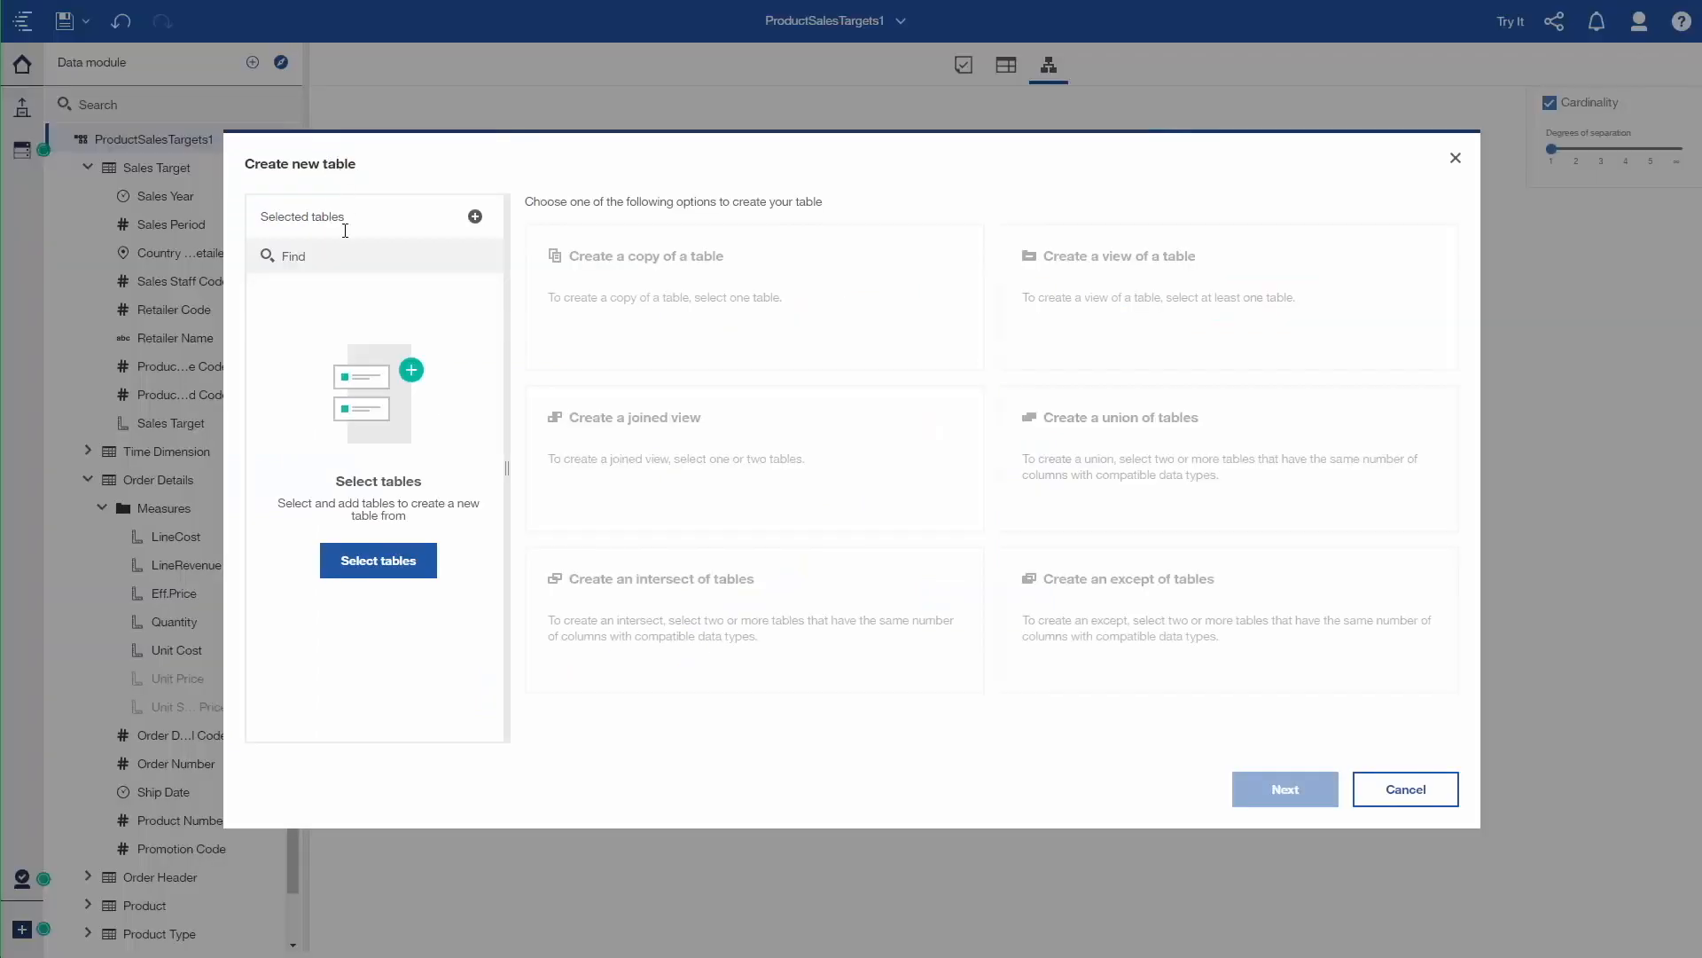
left_click(371, 565)
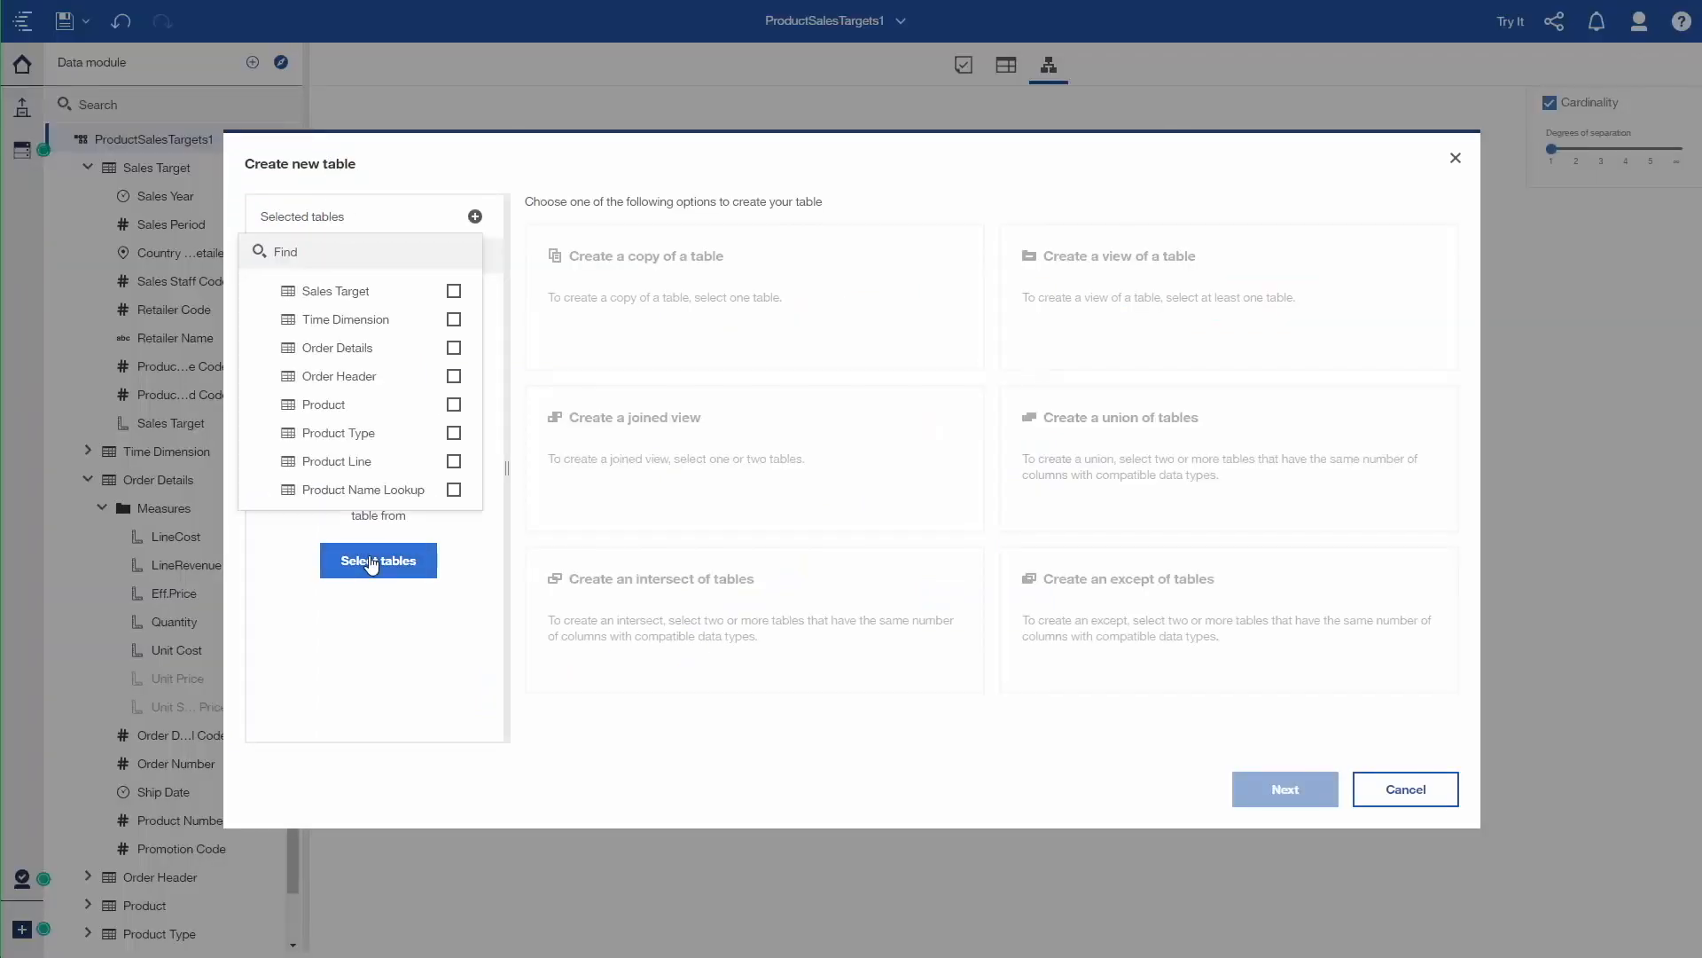
left_click(454, 320)
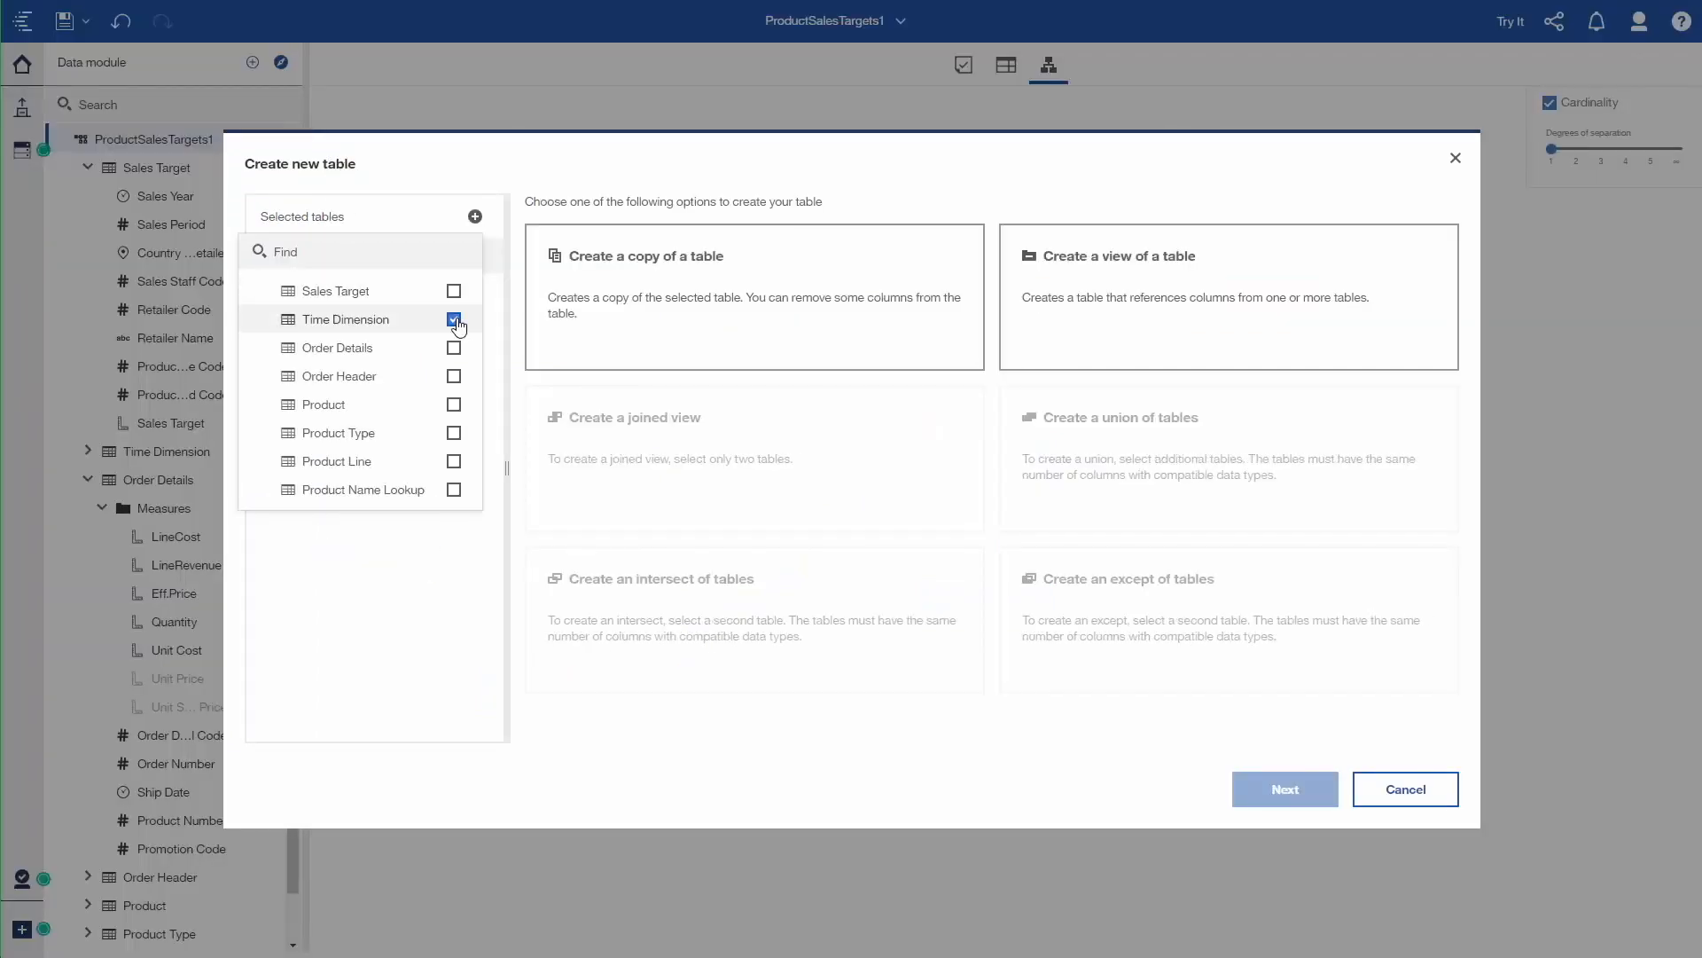
left_click(589, 323)
left_click(685, 309)
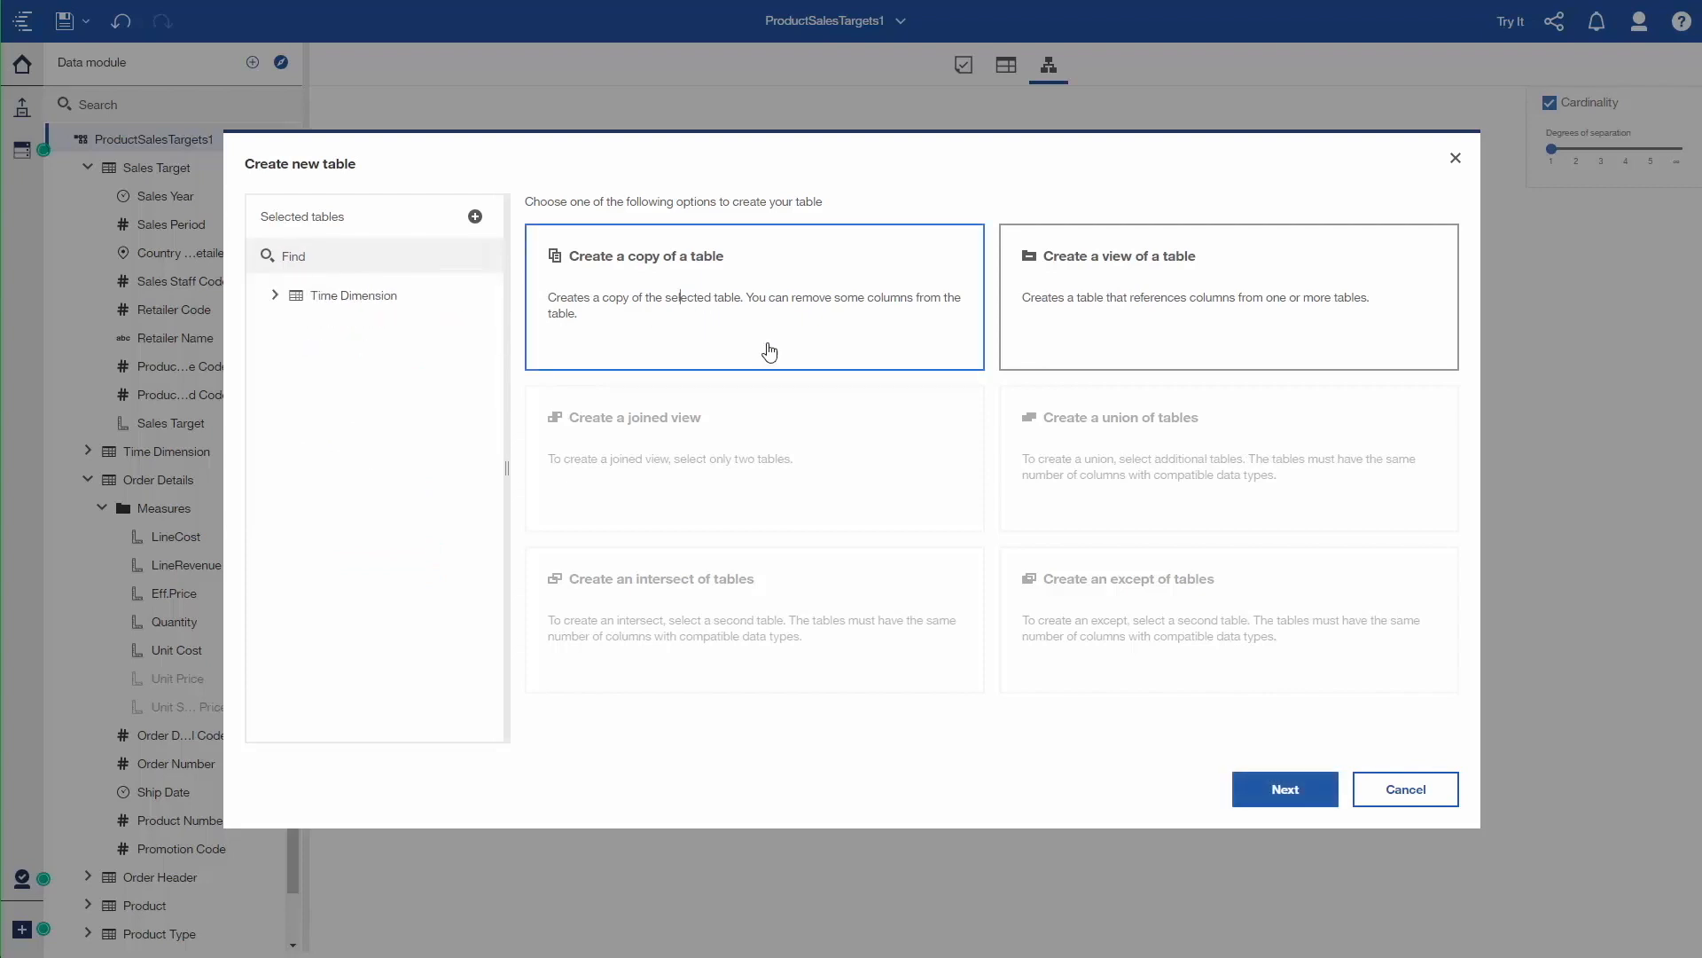
left_click(1306, 801)
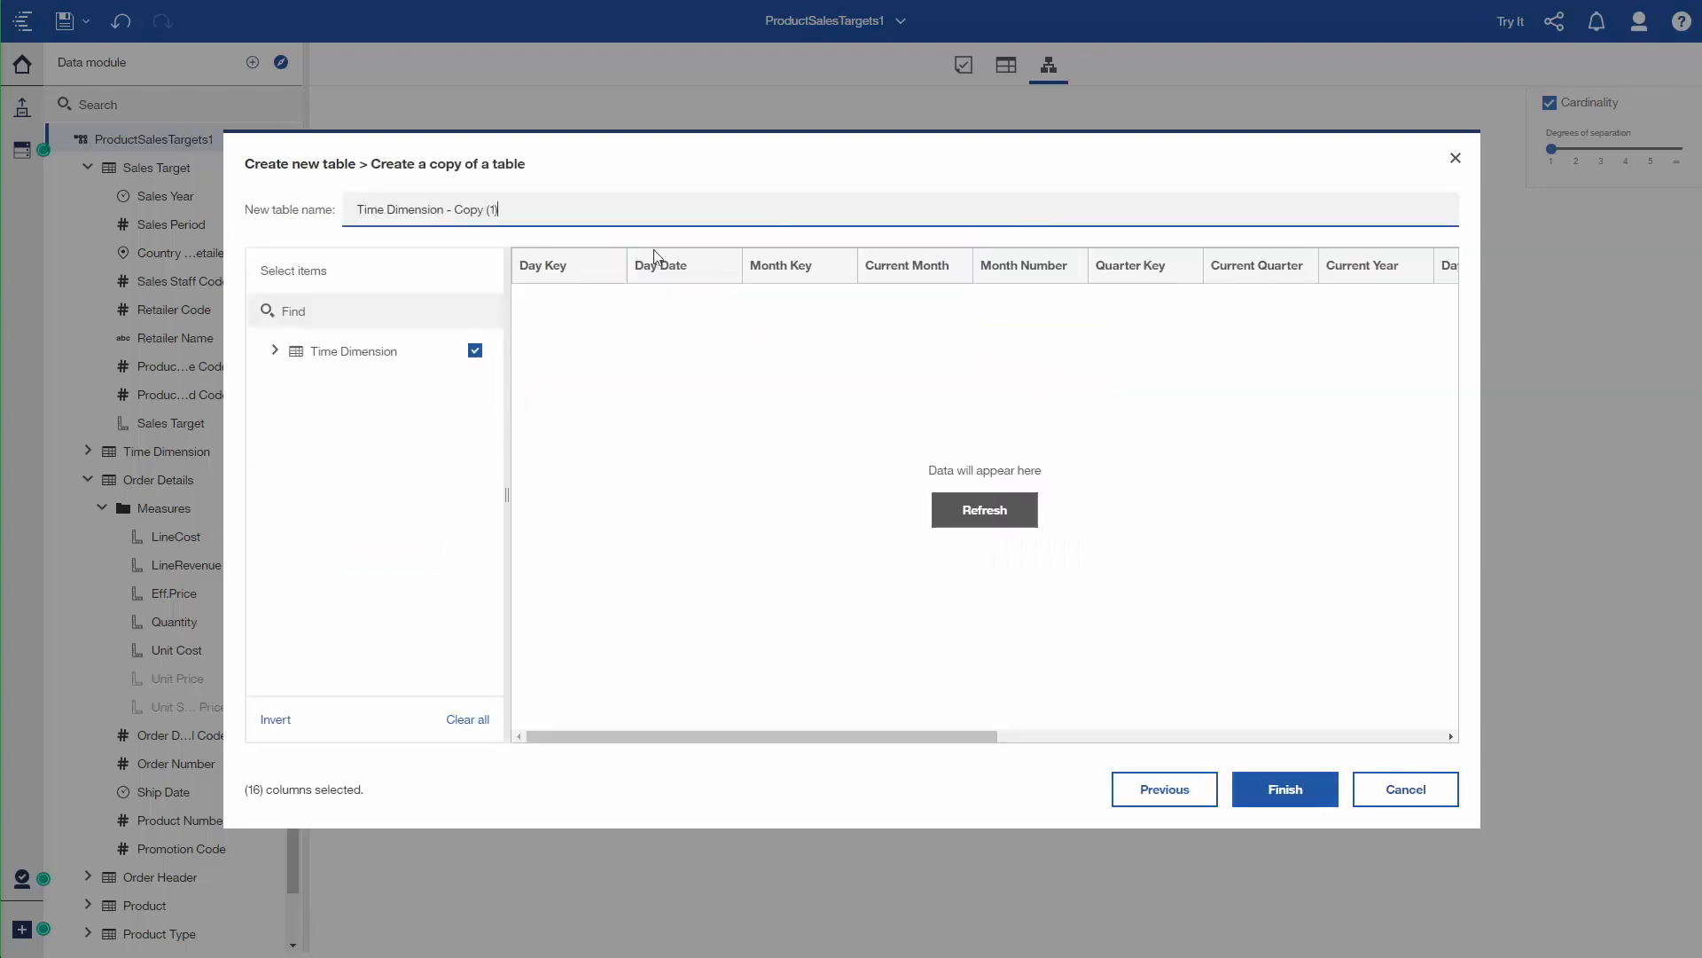
Name the copied table Time Dimension with Column Dependency and finish creating it.
left_click_drag(494, 196, 462, 197)
key("BackSpace")
left_click(1272, 787)
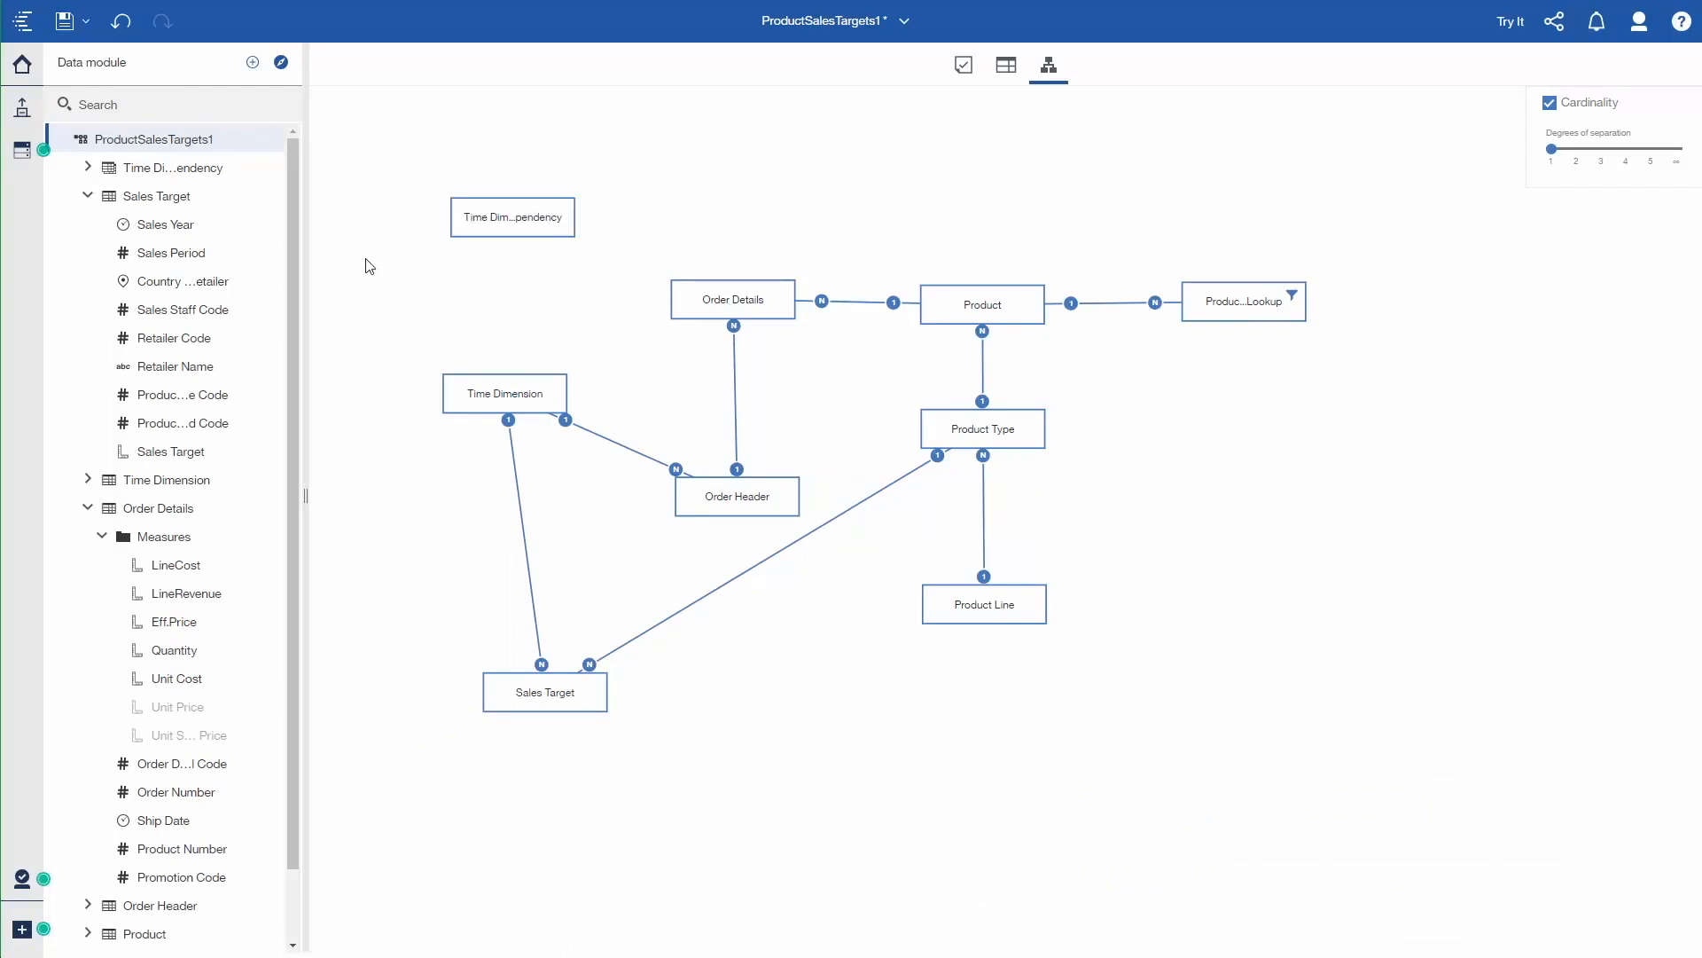
Create a relationship between Time Dimension with Column Dependency and Order Header, matching Day Date with Order Date Only.
left_click(209, 176)
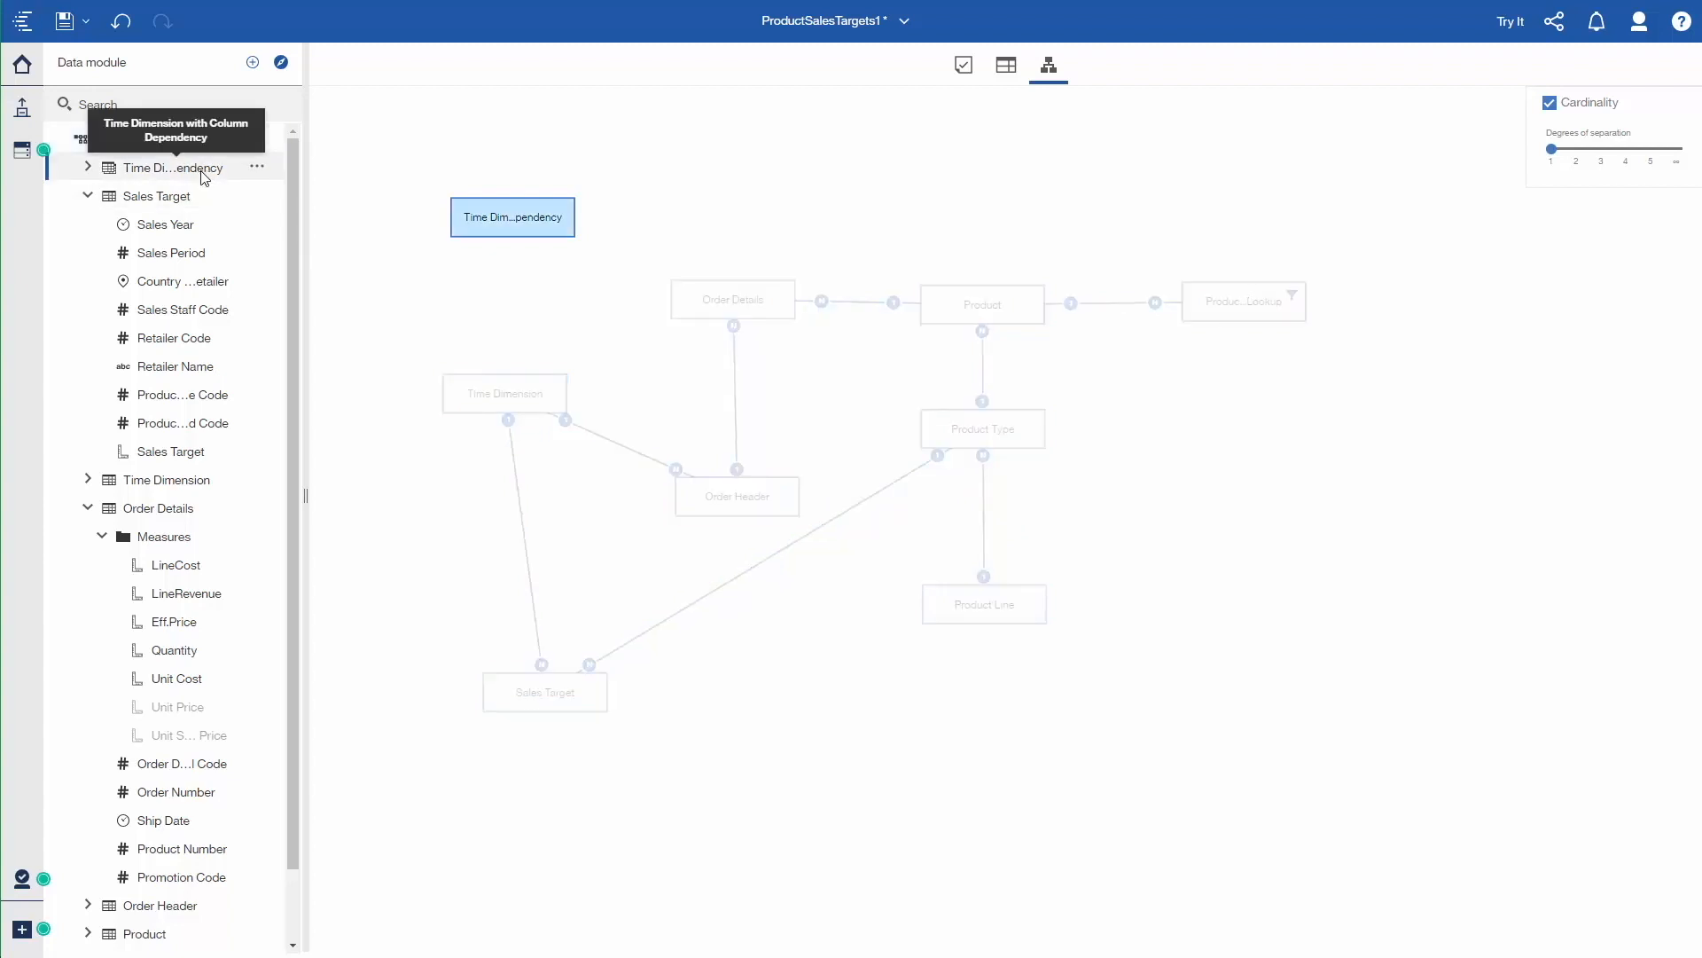
left_click(191, 906)
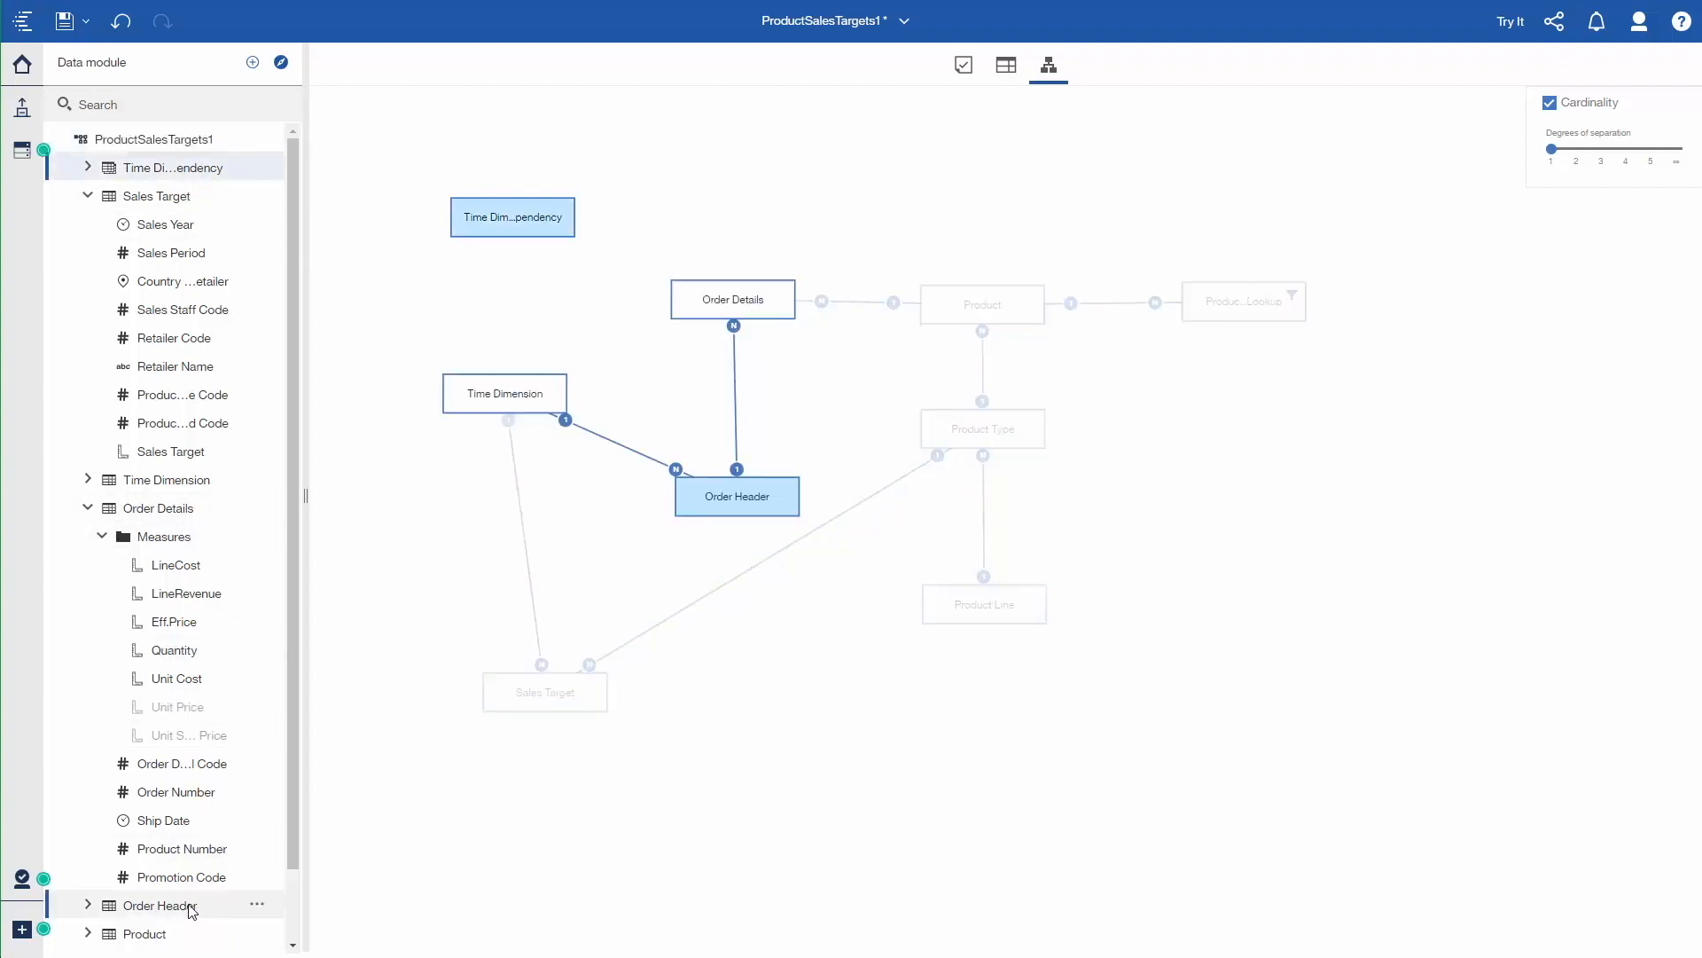
left_click(257, 906)
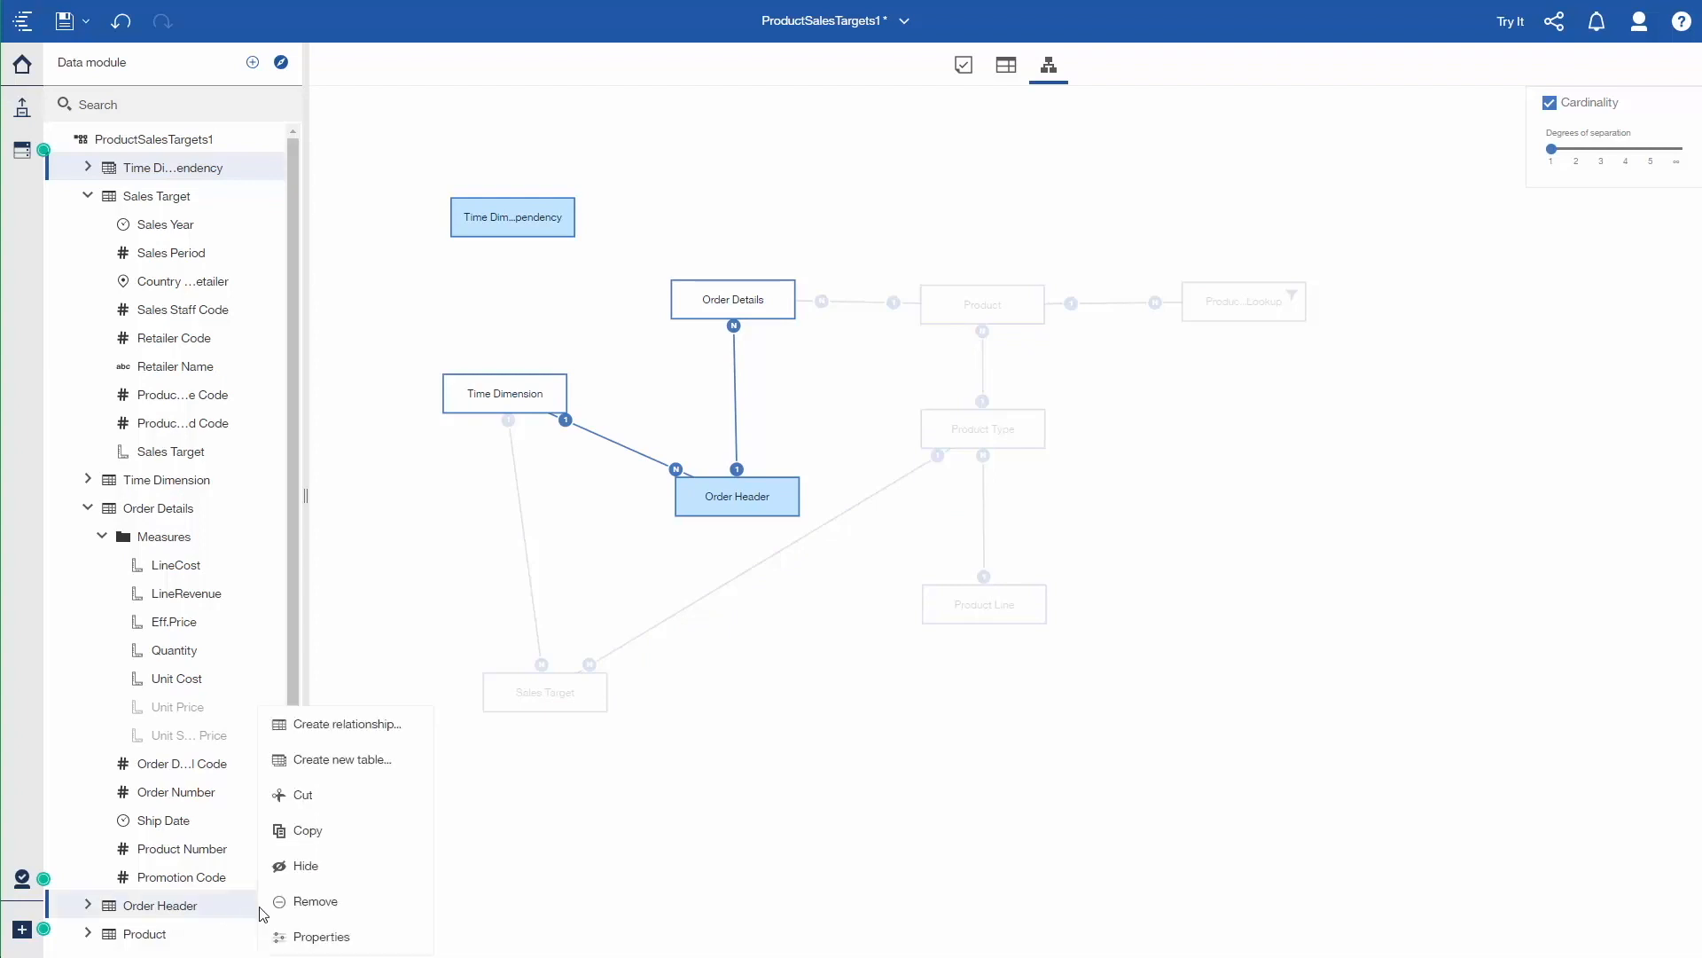
left_click(347, 726)
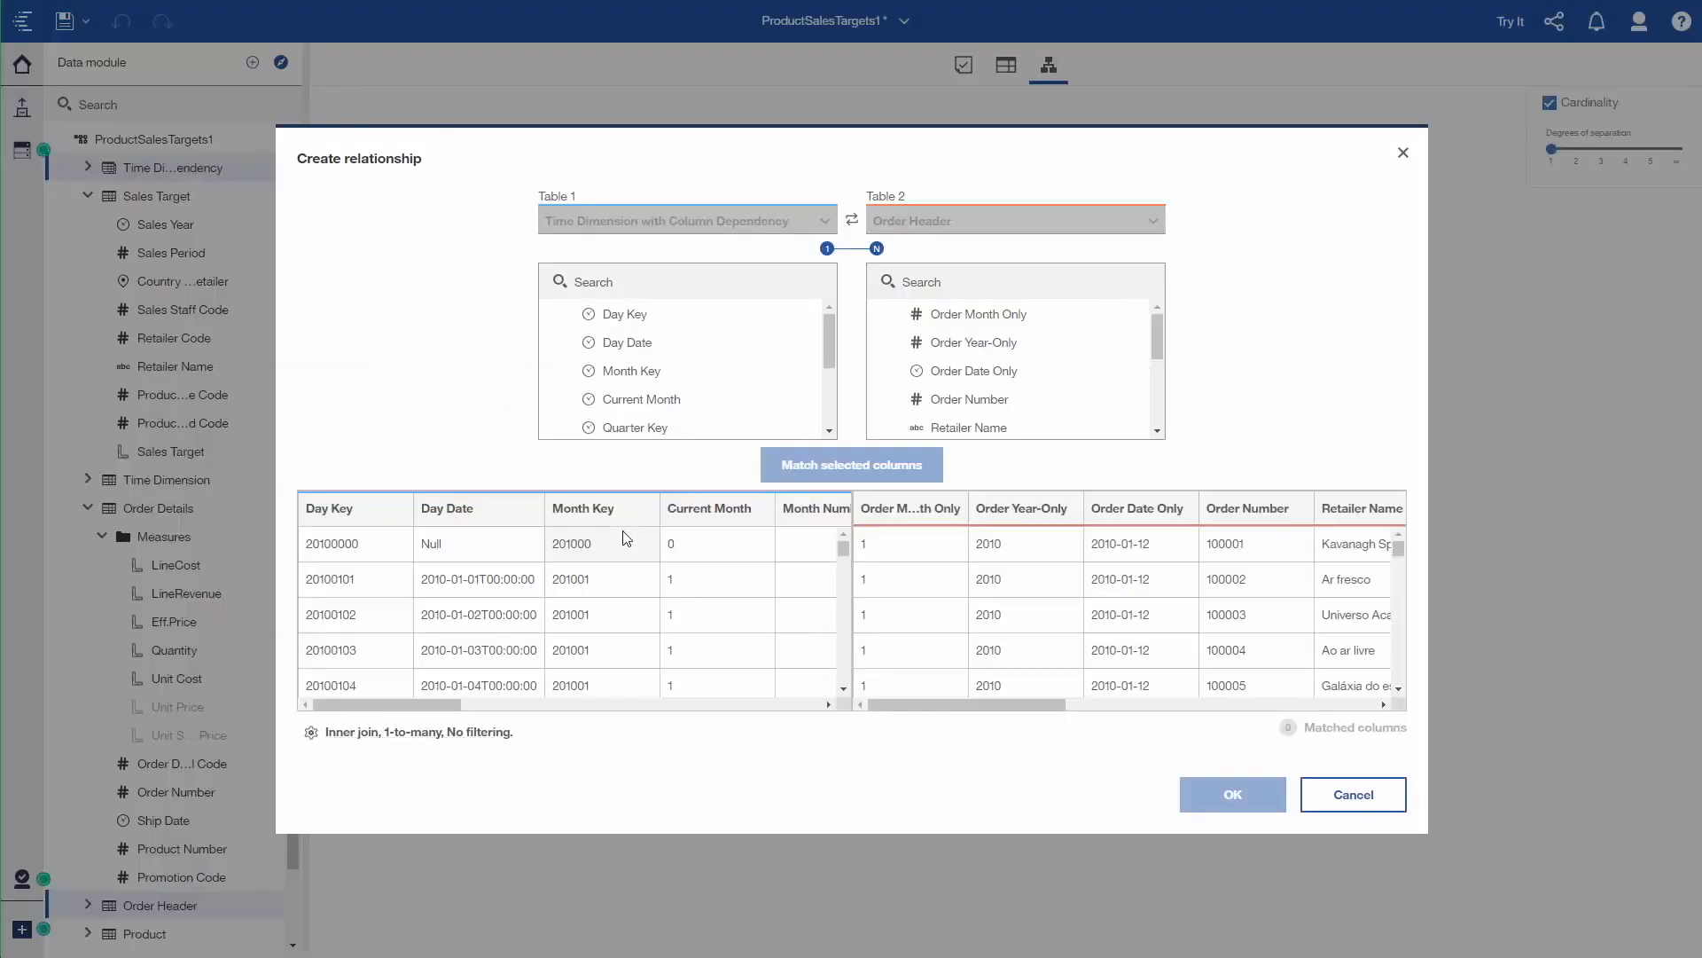
left_click(626, 348)
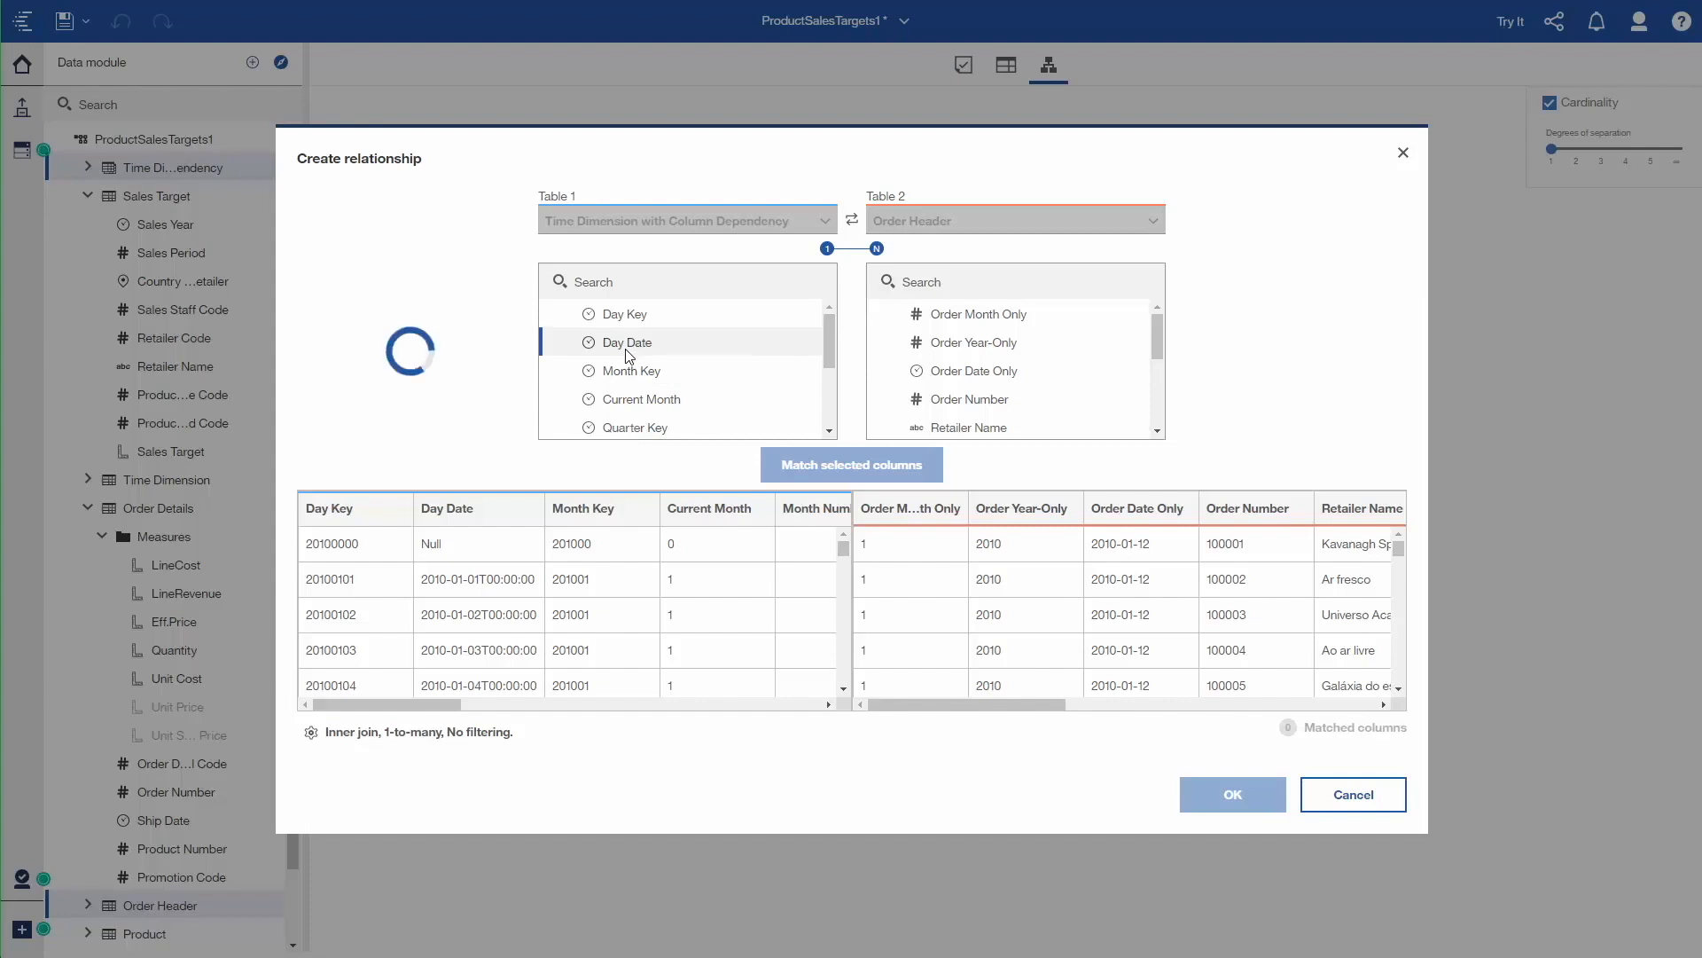
left_click(947, 381)
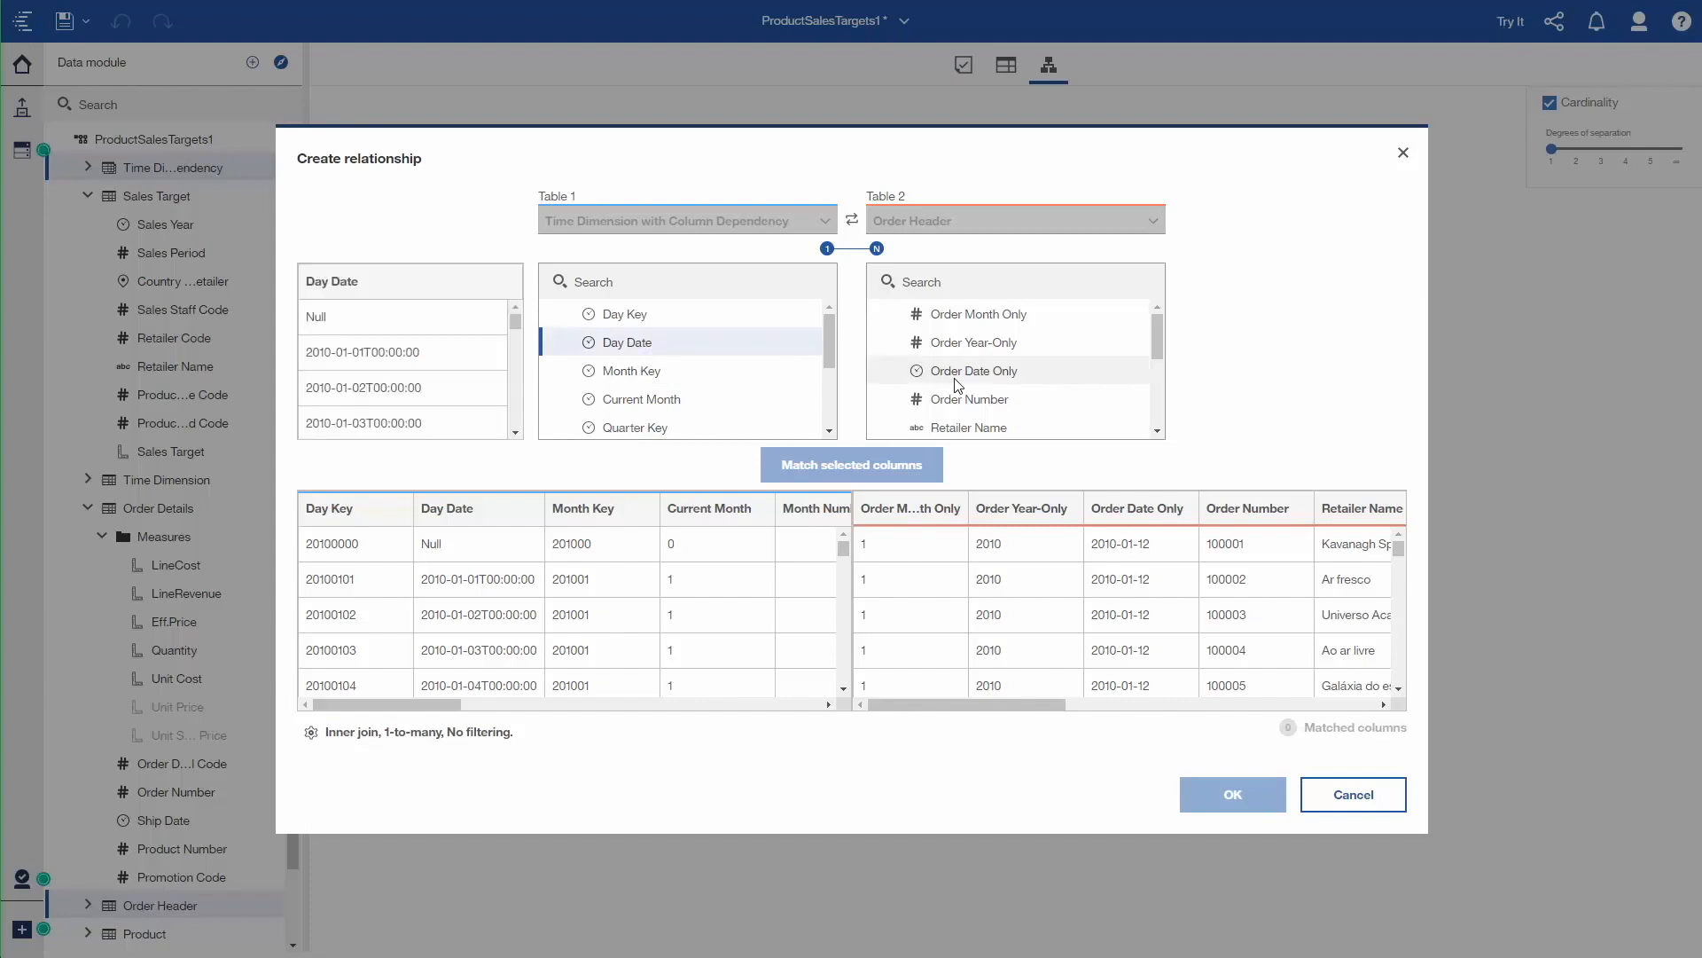
left_click(876, 464)
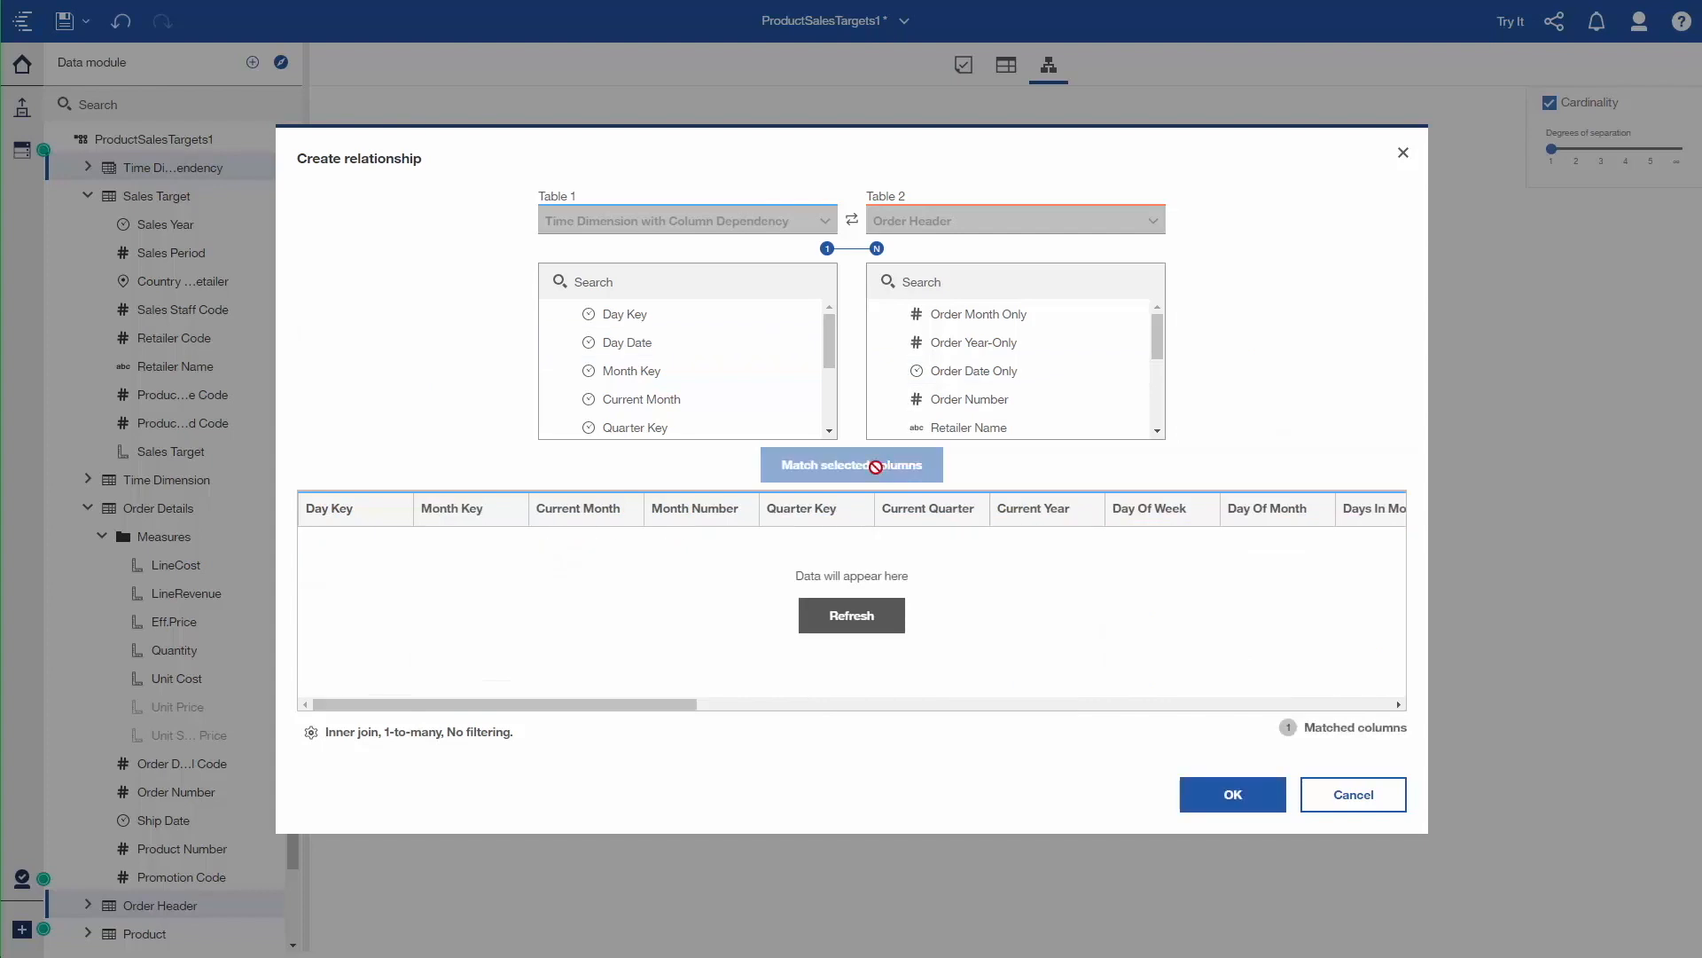
left_click(867, 624)
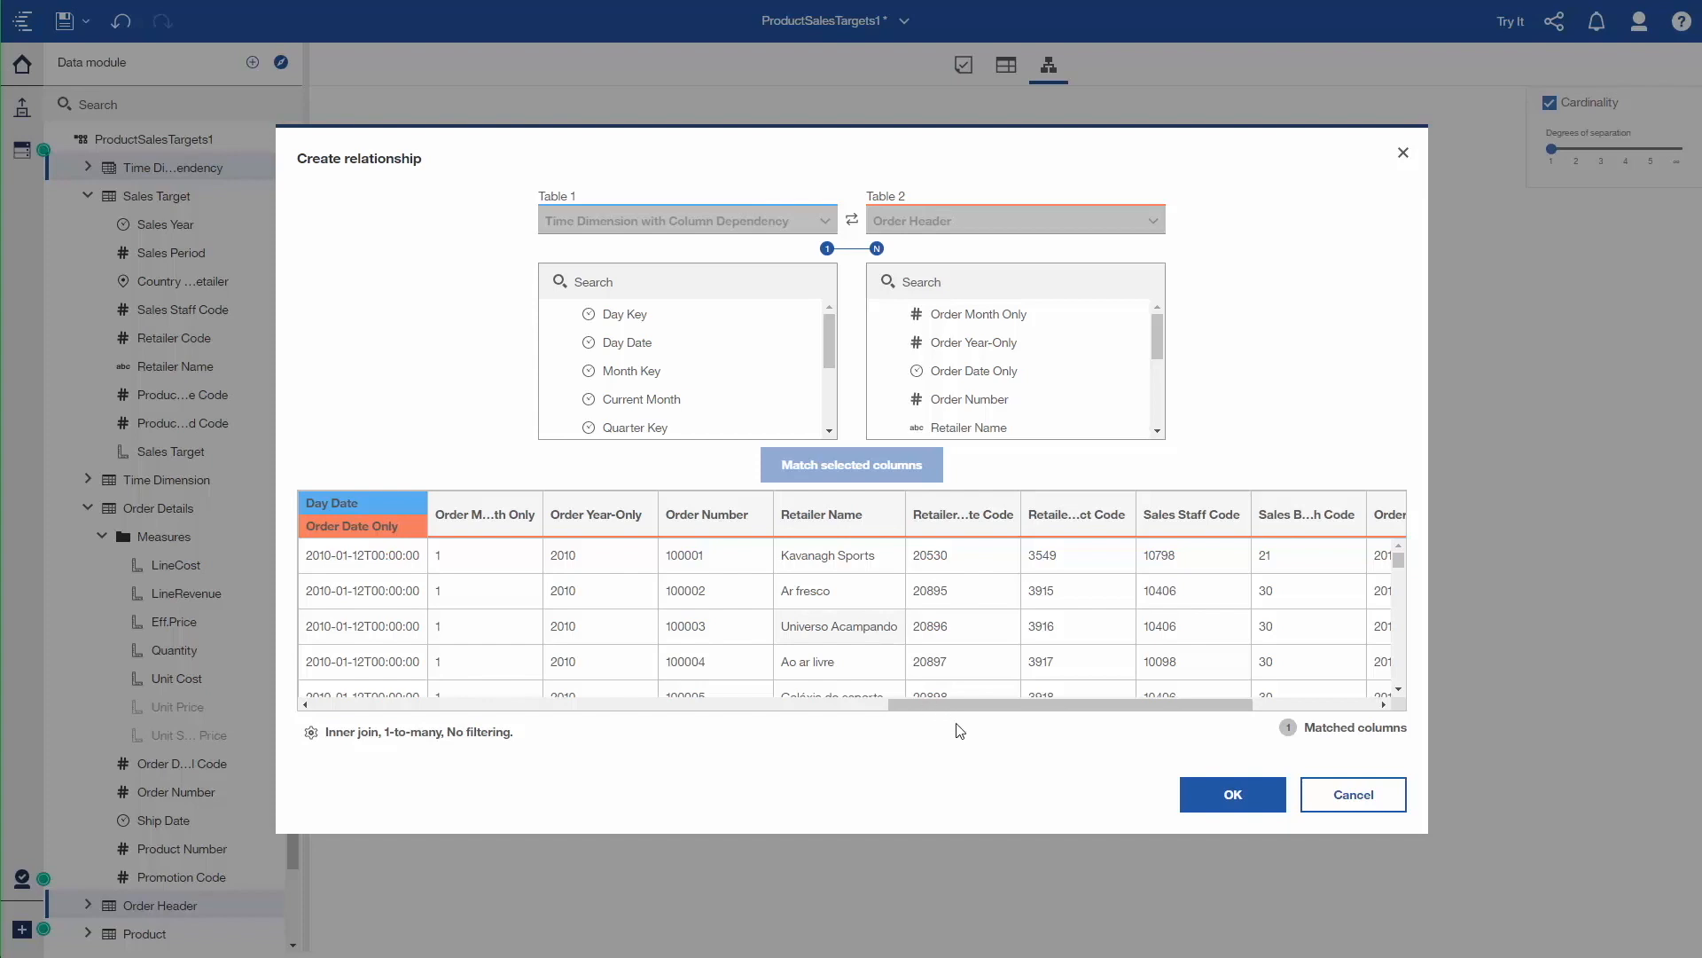
left_click(1202, 796)
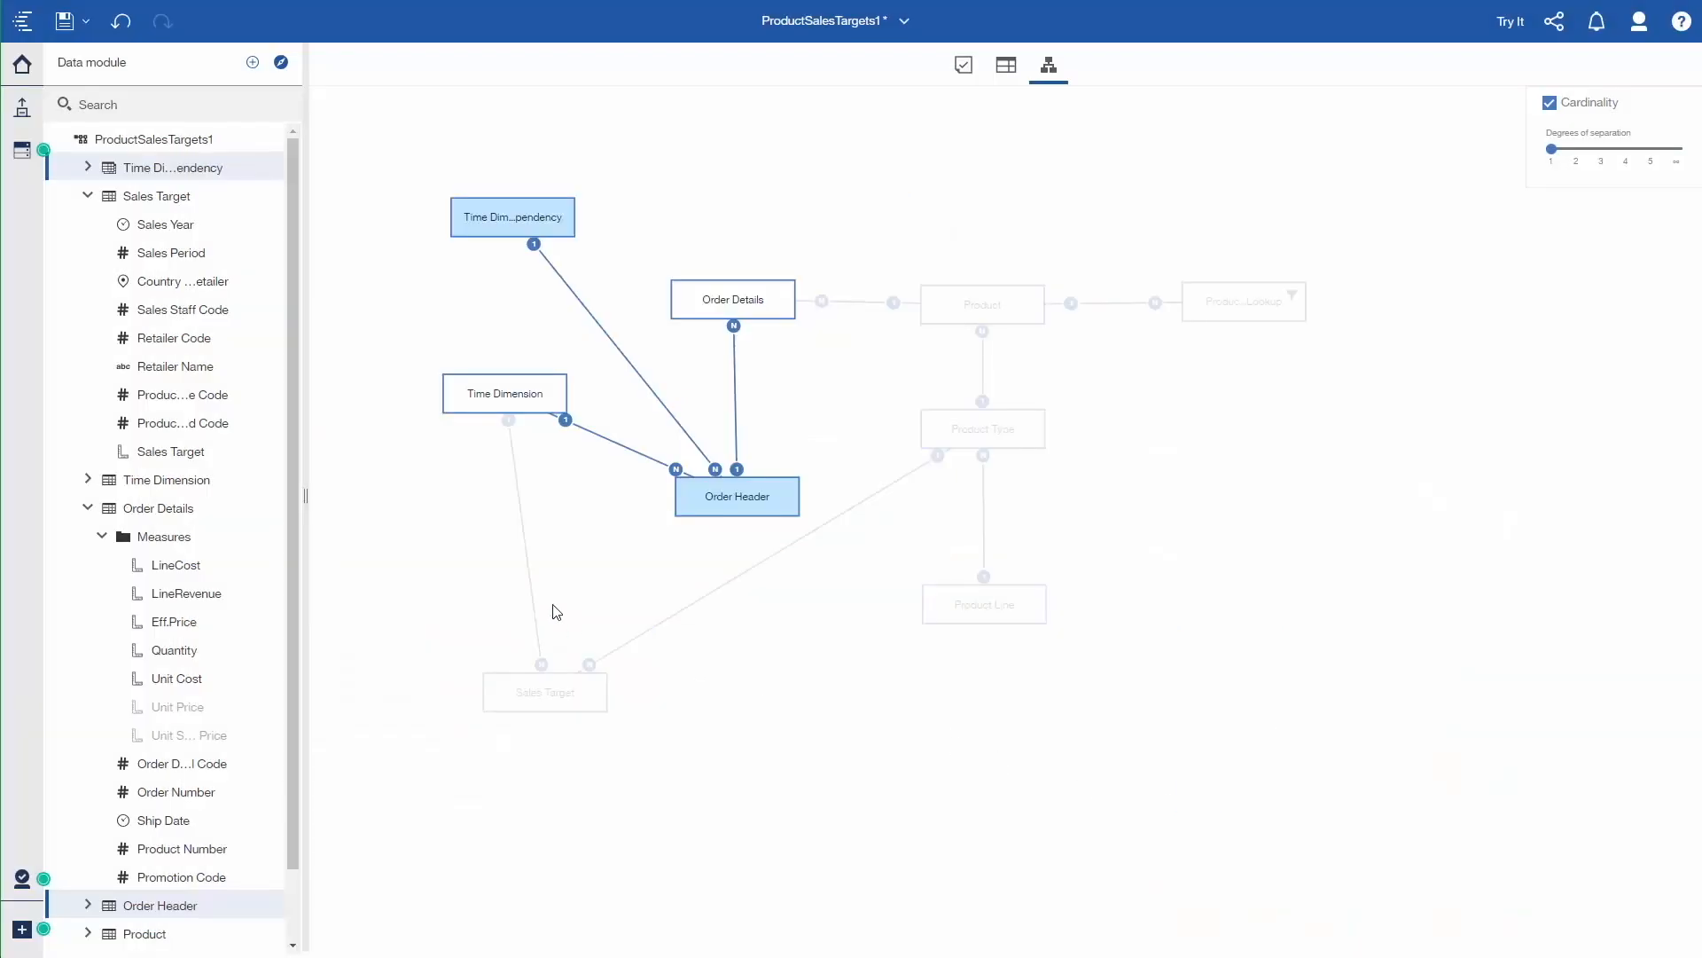
Create a relationship between Time Dimension with Column Dependency and Sales Target, matching Current Year with Sales Year and Current Month with Sales Period.
left_click(164, 173)
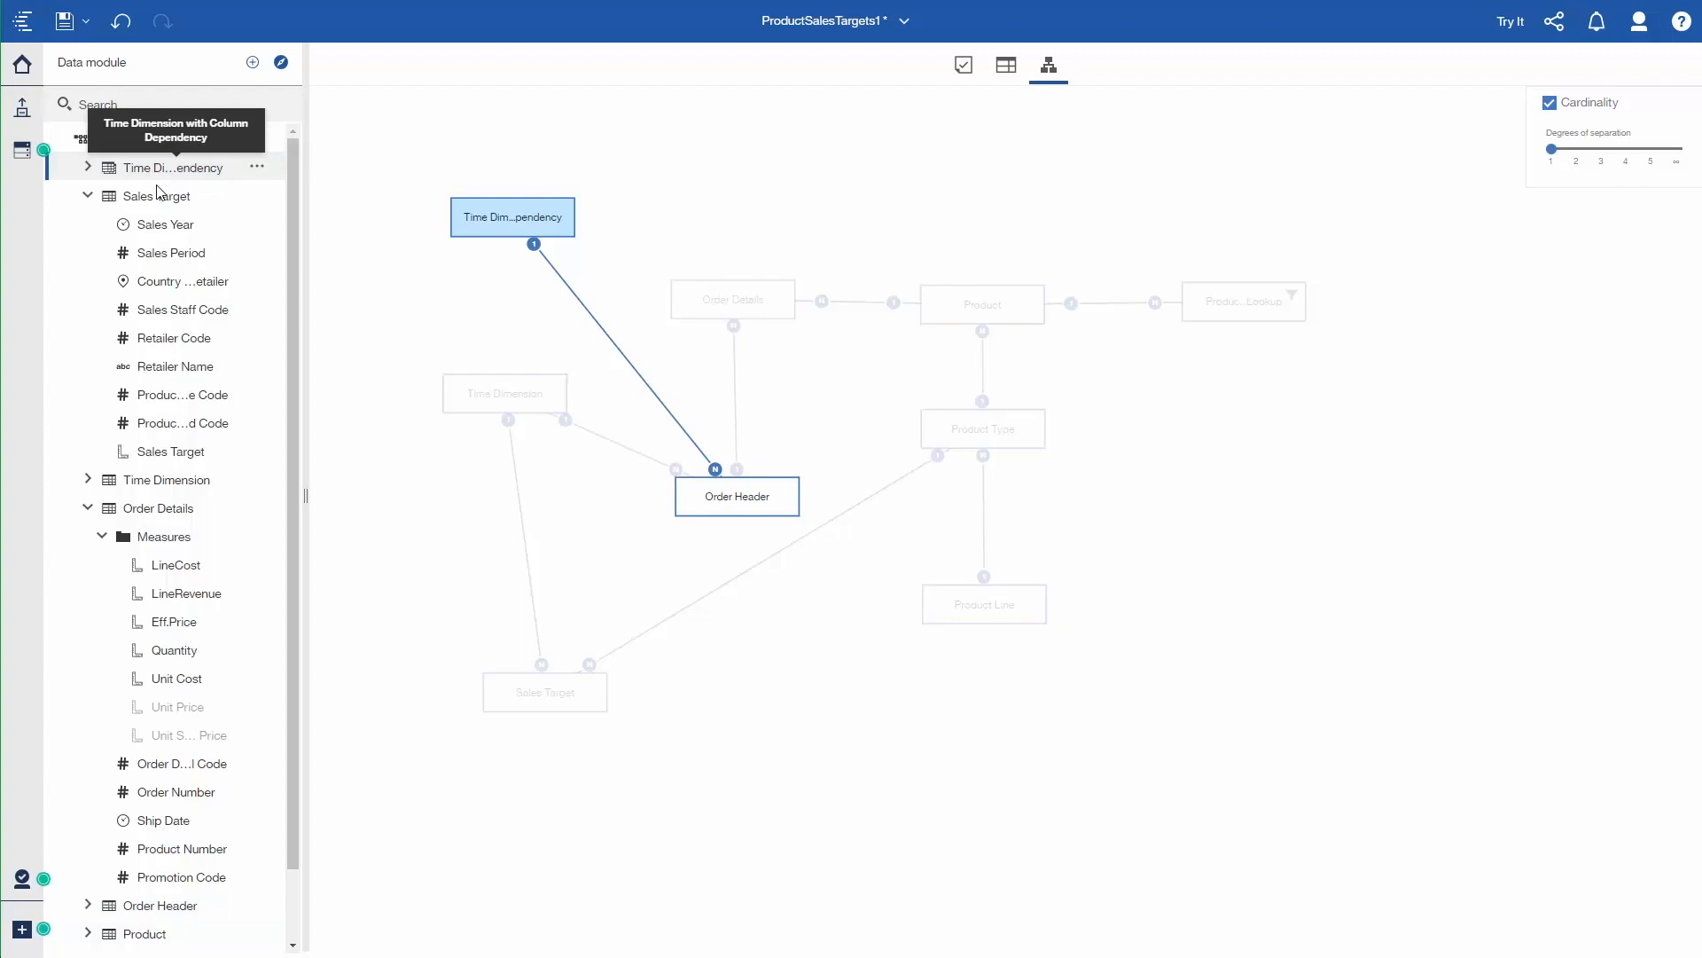
left_click(157, 192, "ctrl")
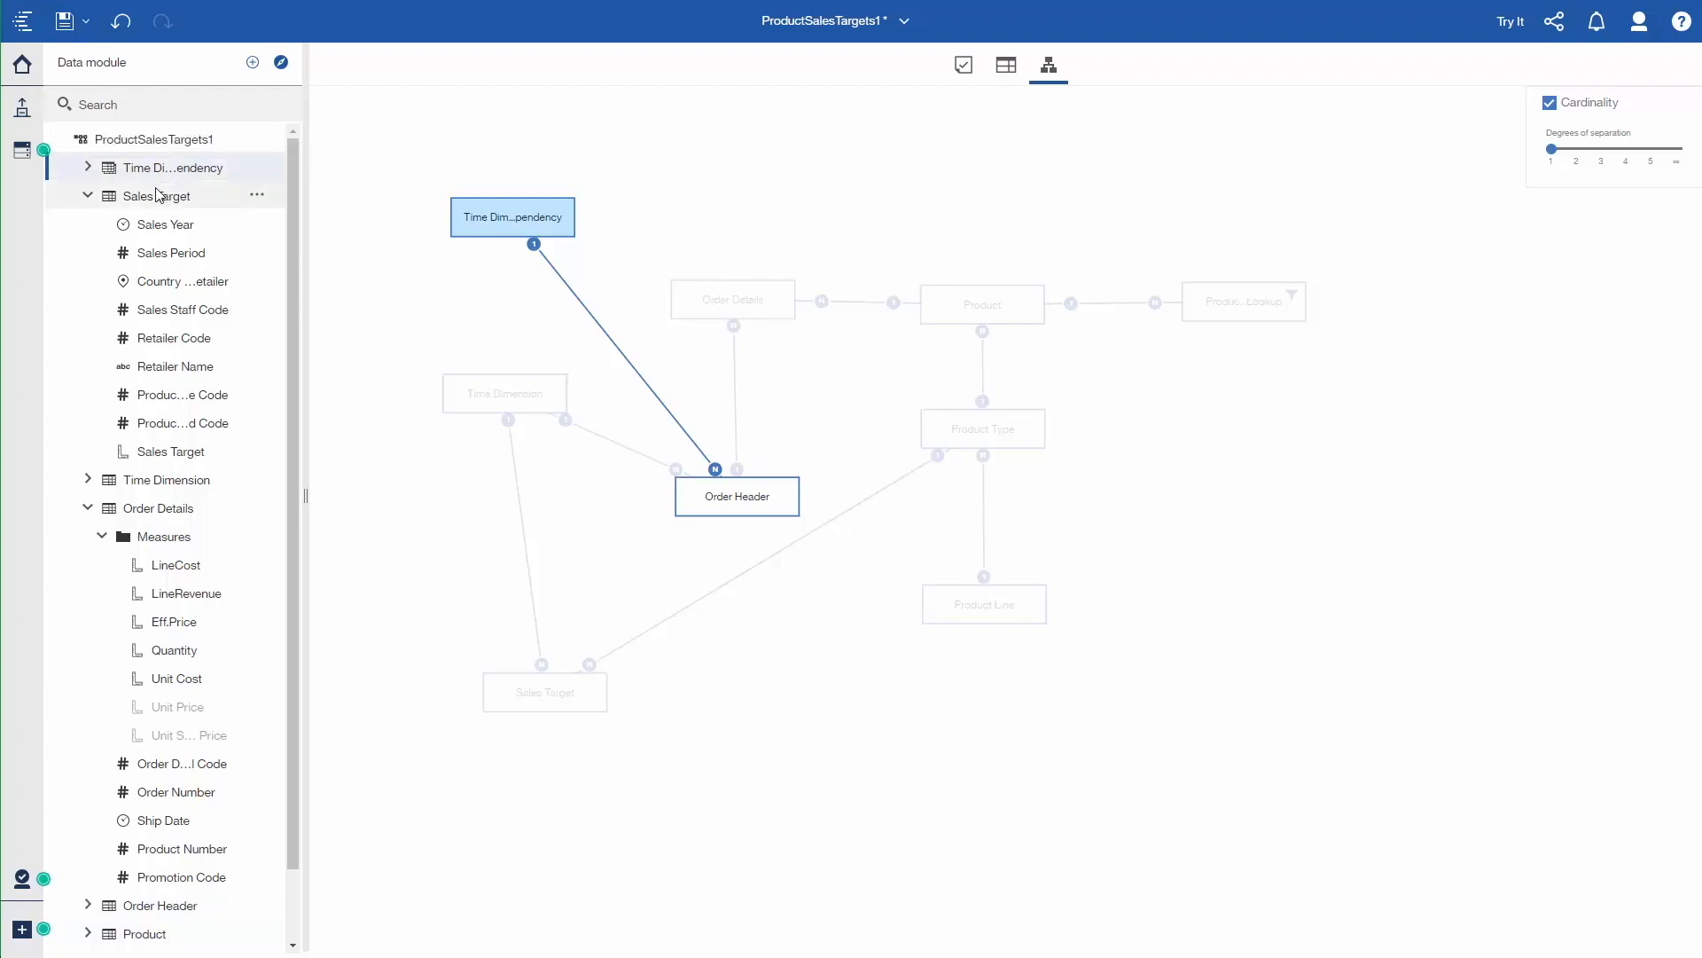
left_click(258, 196)
left_click(312, 212)
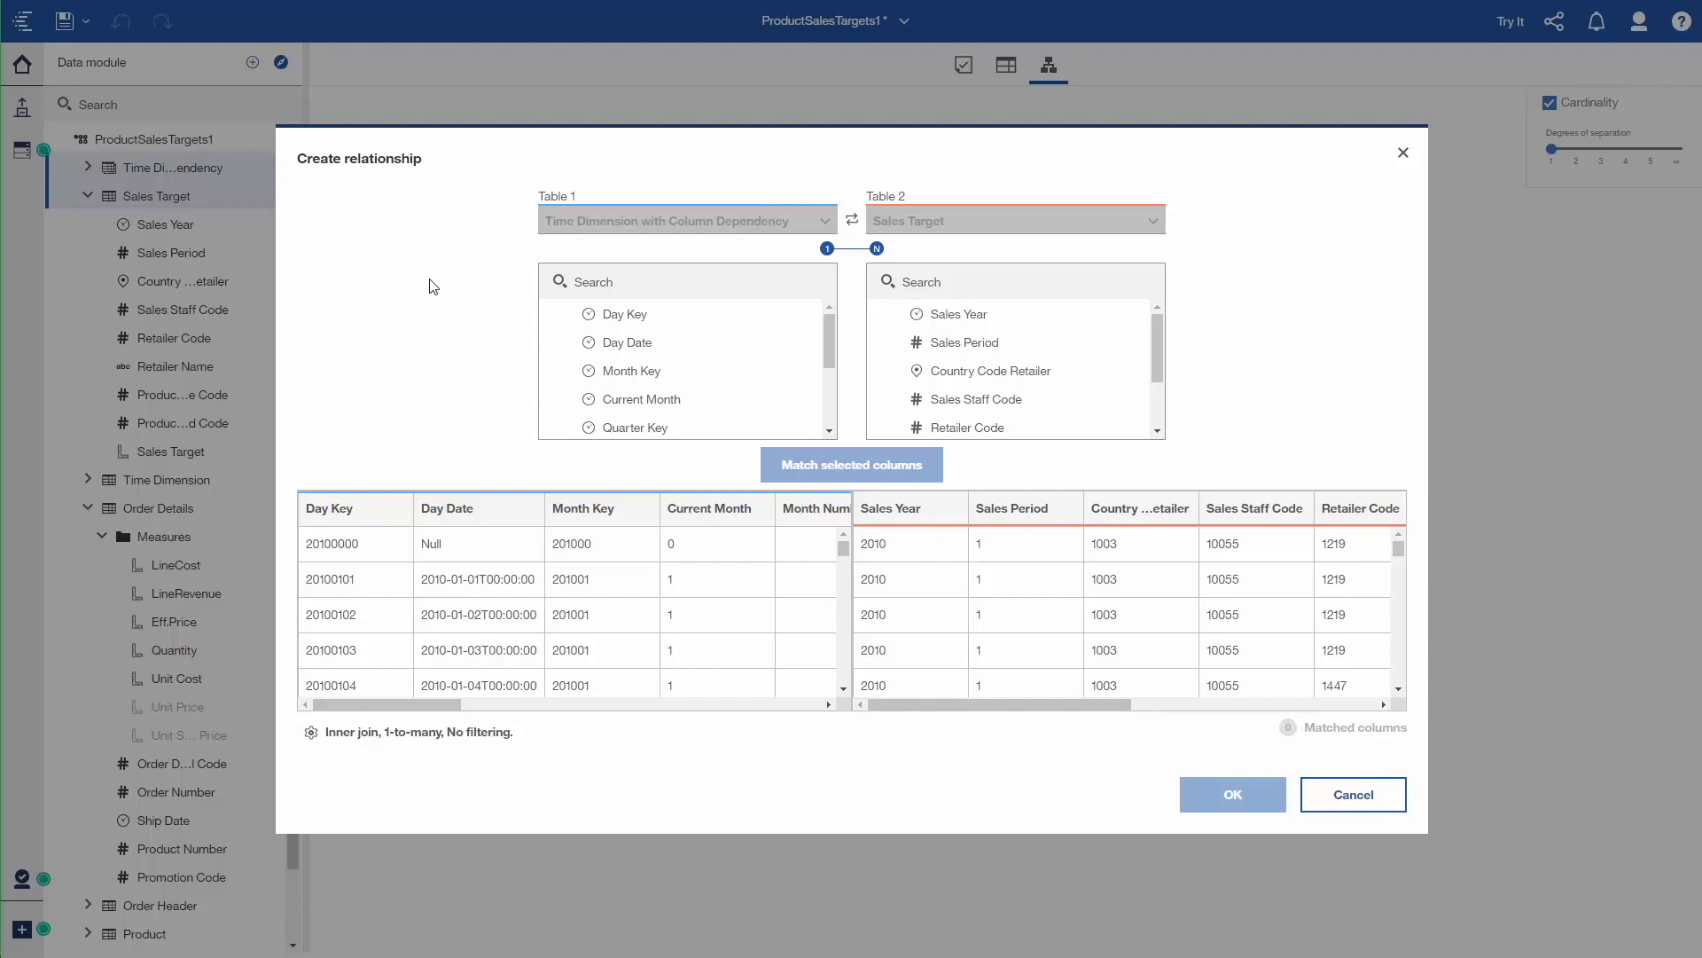
scroll(714, 370, "down", 2)
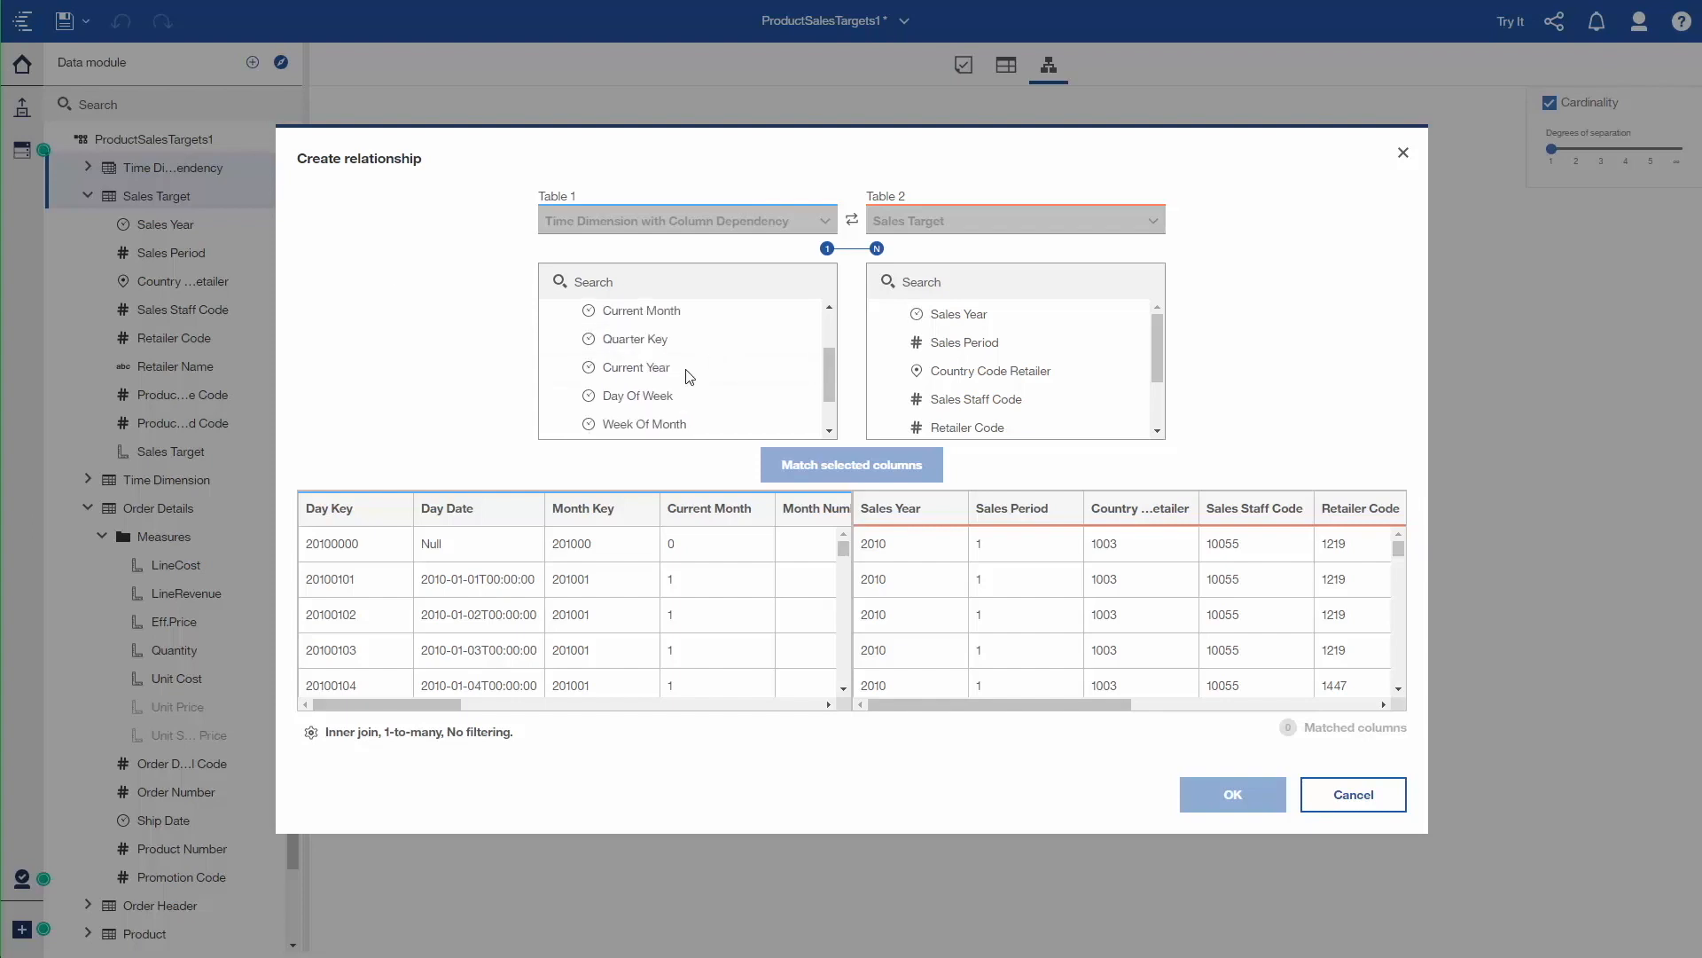
left_click(694, 314, "ctrl")
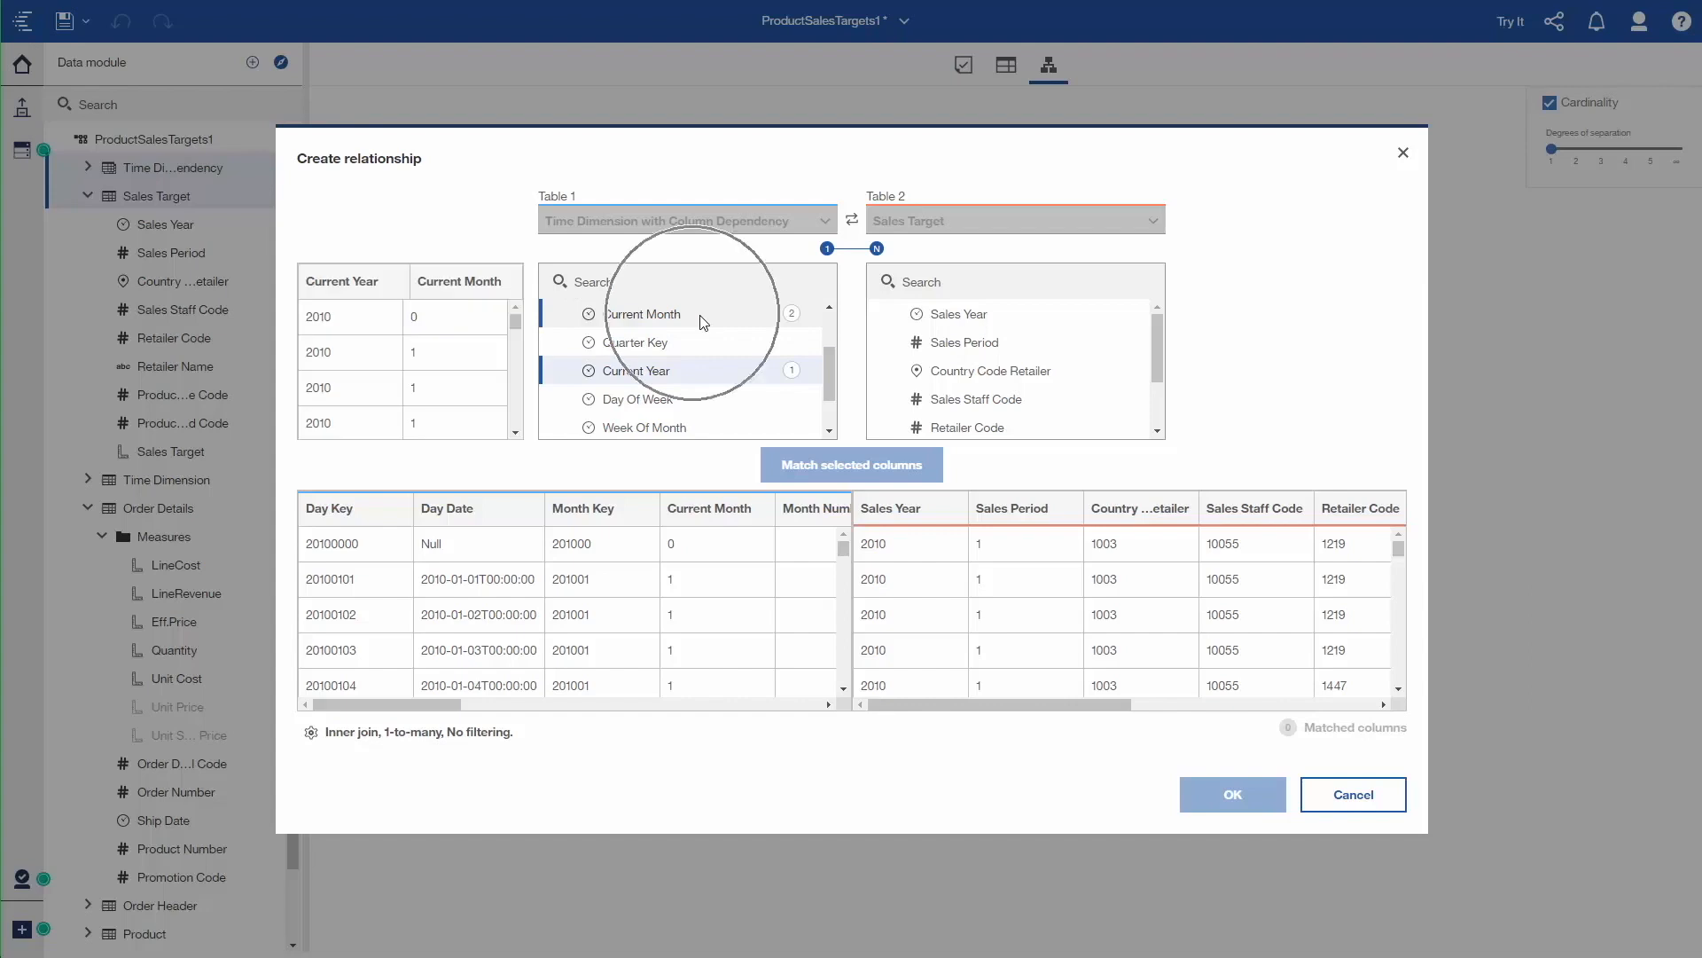
left_click(999, 318)
left_click(1012, 344, "ctrl")
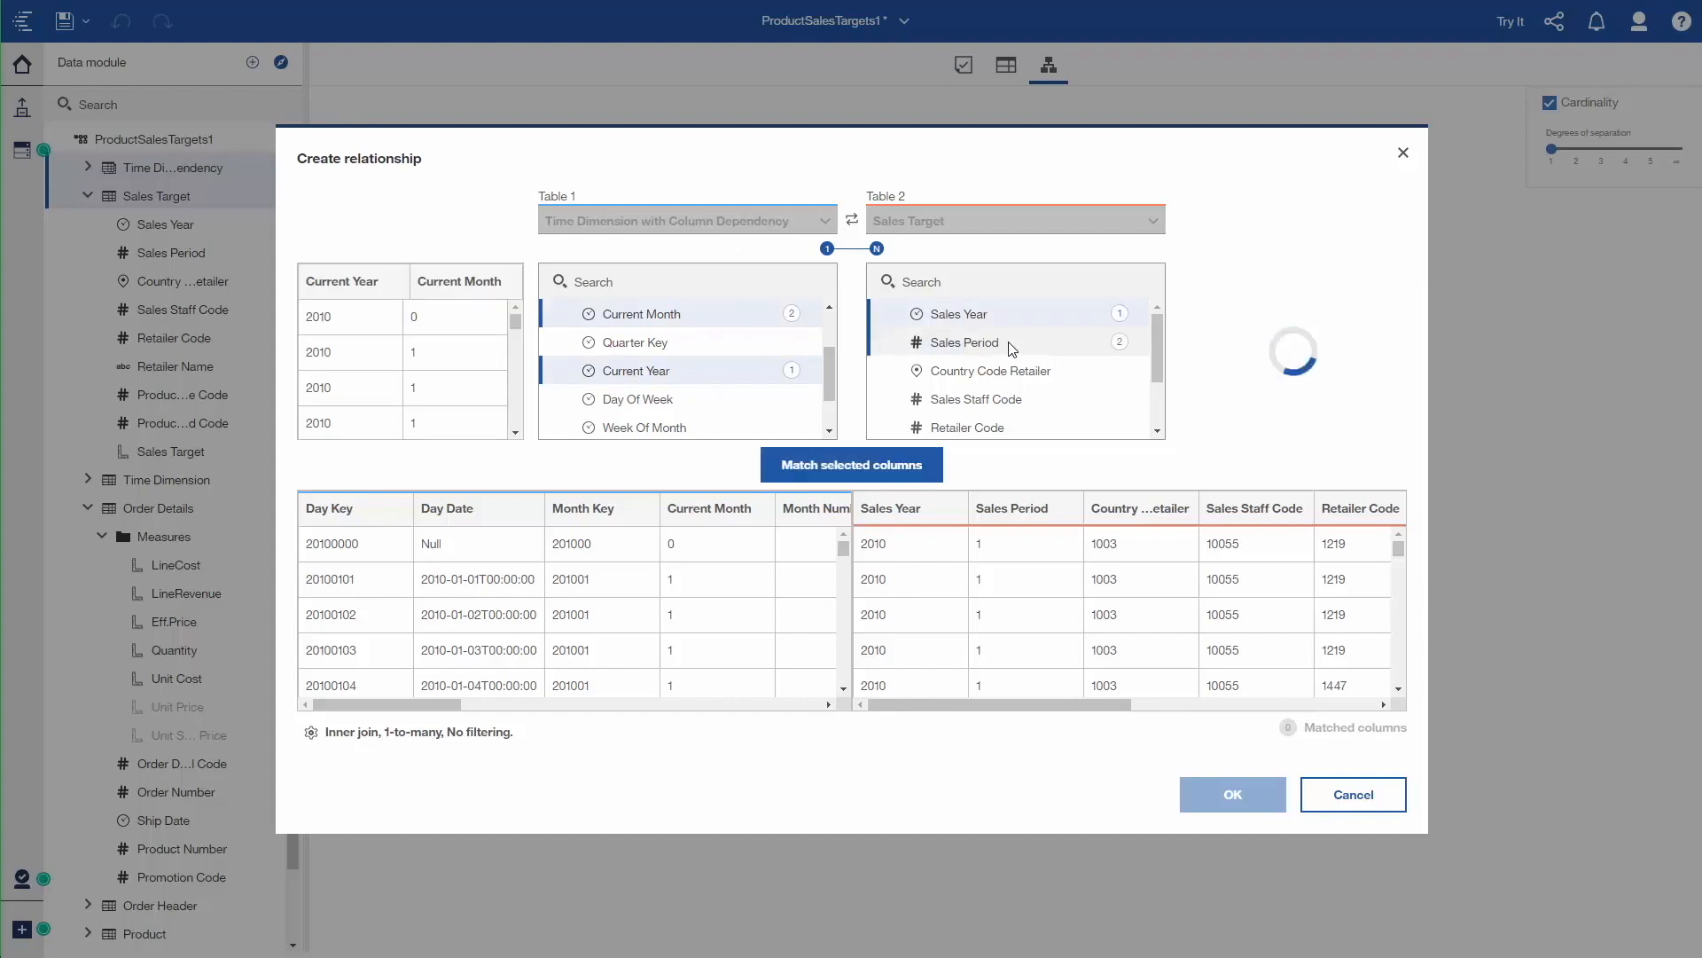
left_click(931, 463)
left_click(878, 626)
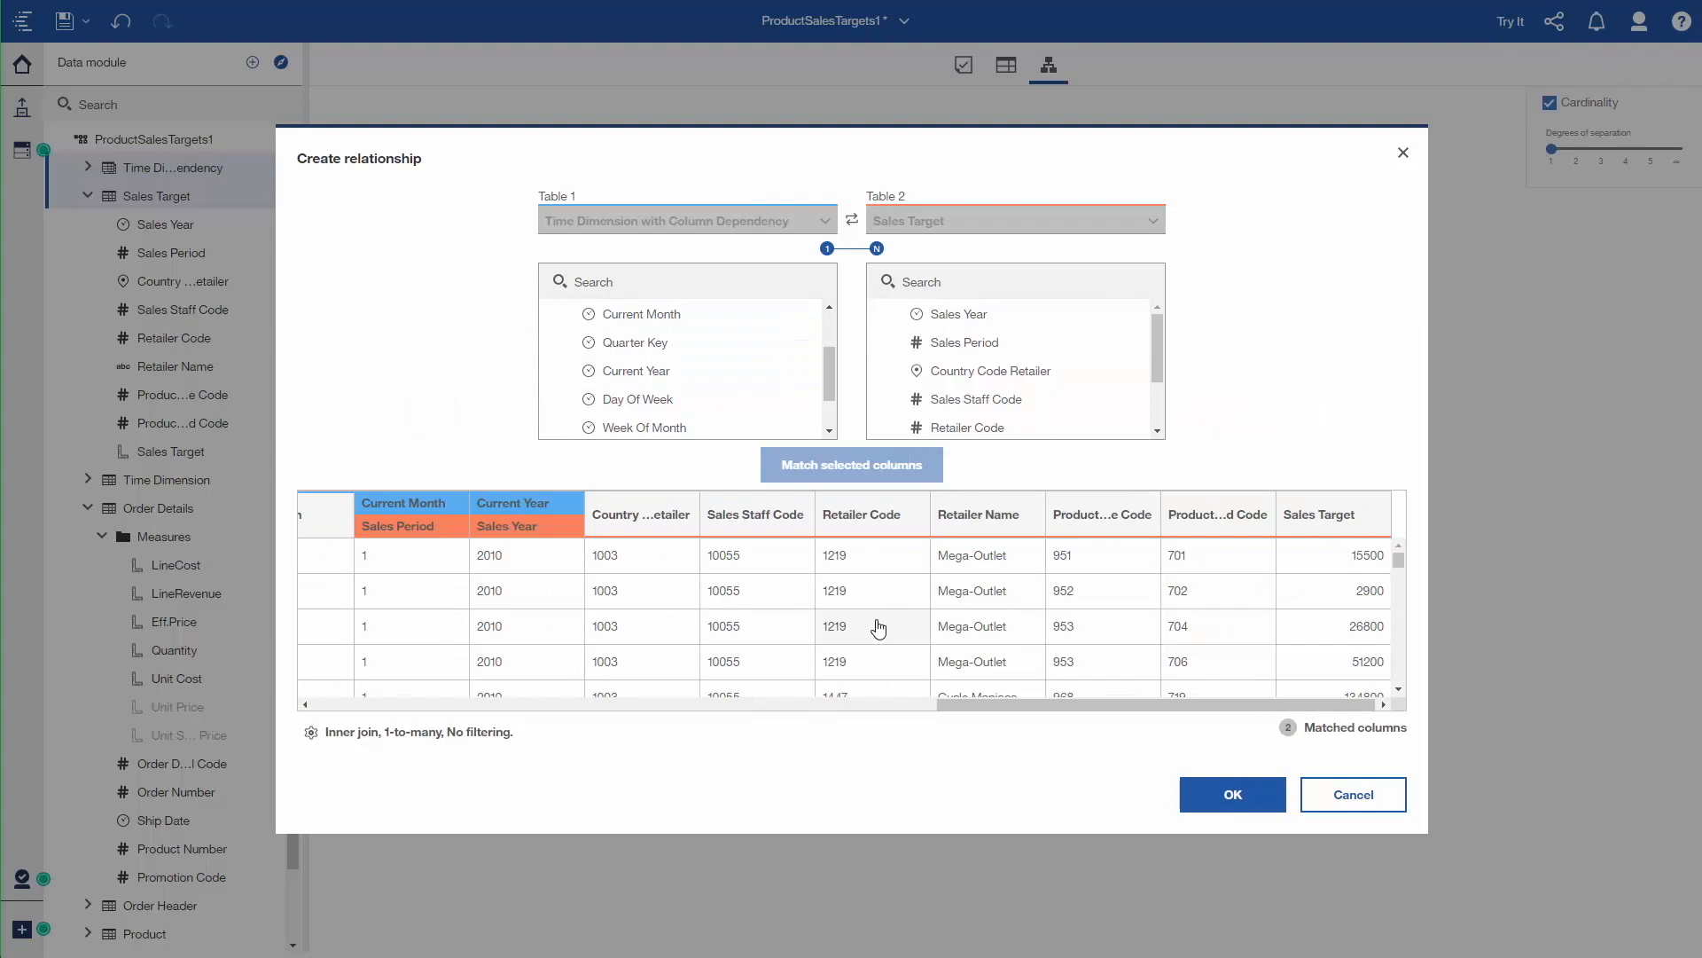
left_click(1214, 793)
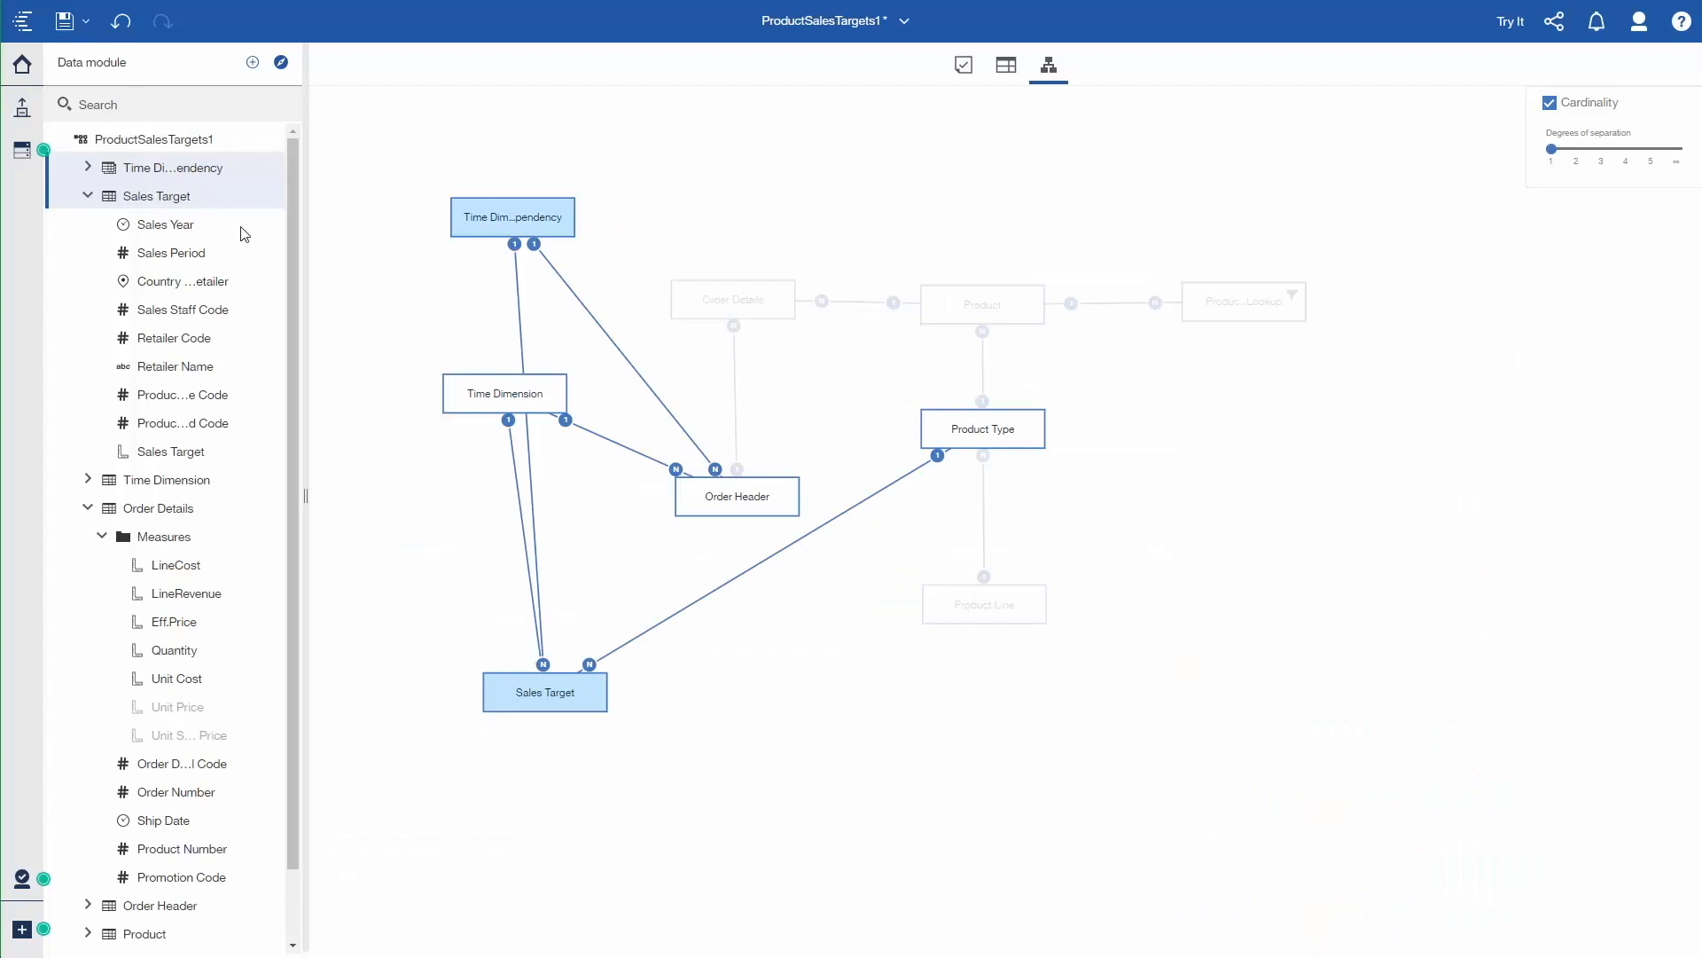
Start specifying column dependencies for Time Dimension with Column Dependency and add its Current Year, Current Month and Day Date columns.
left_click(194, 169)
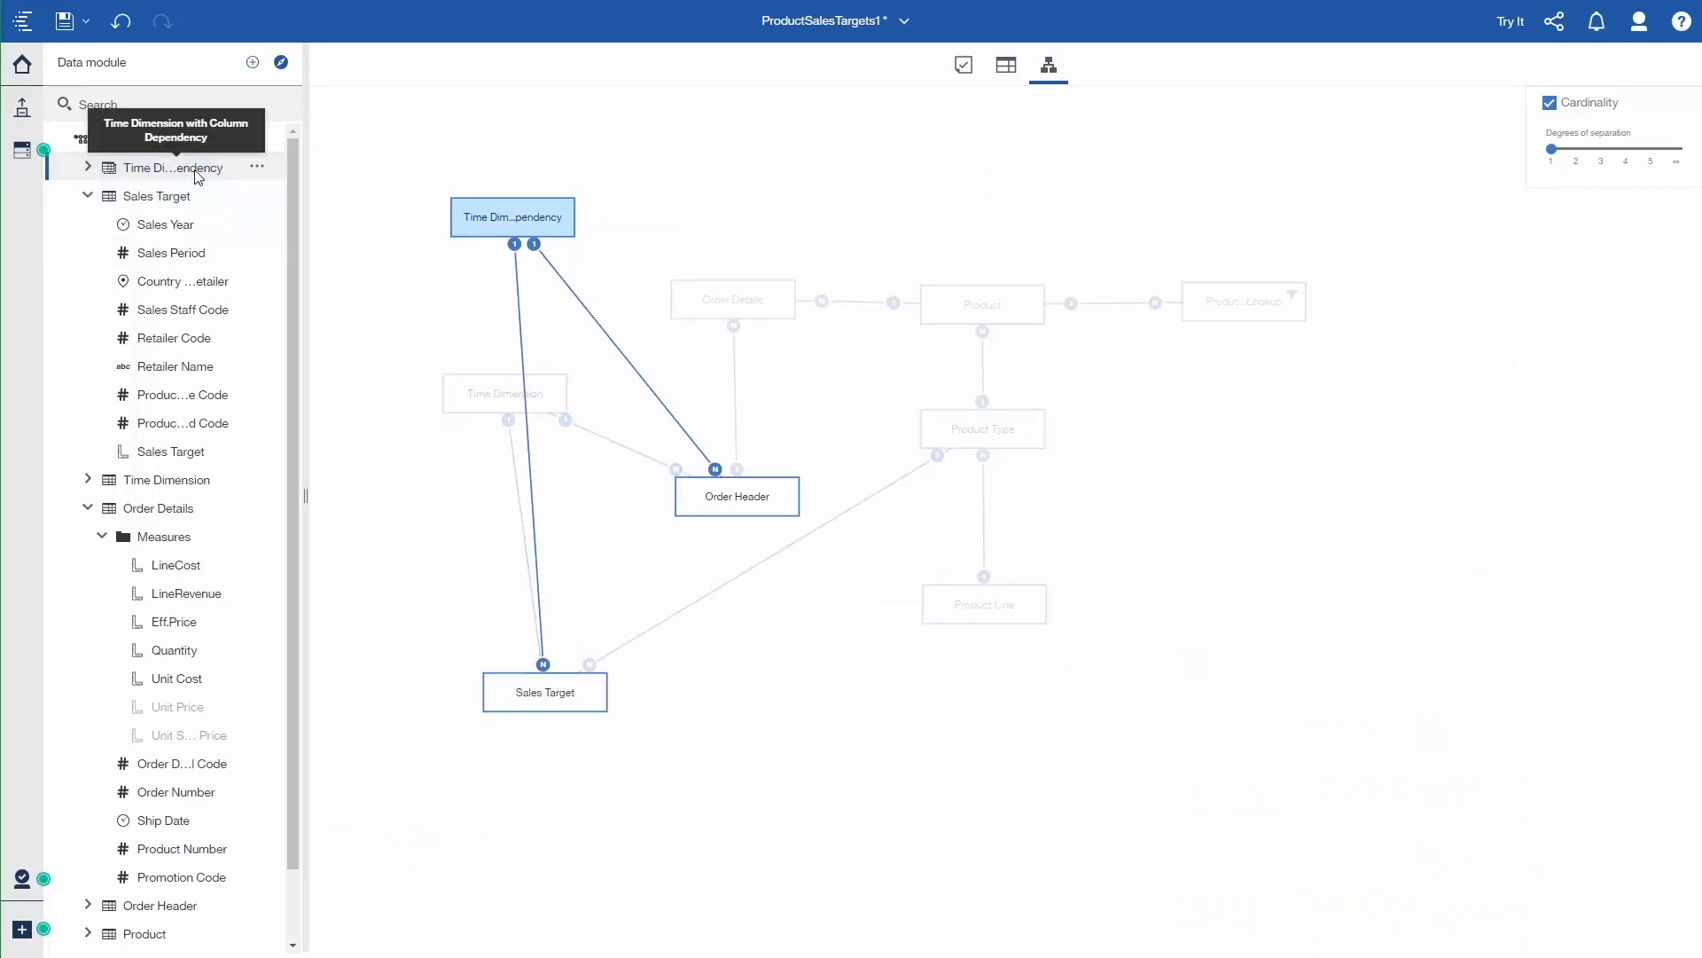
left_click(256, 171)
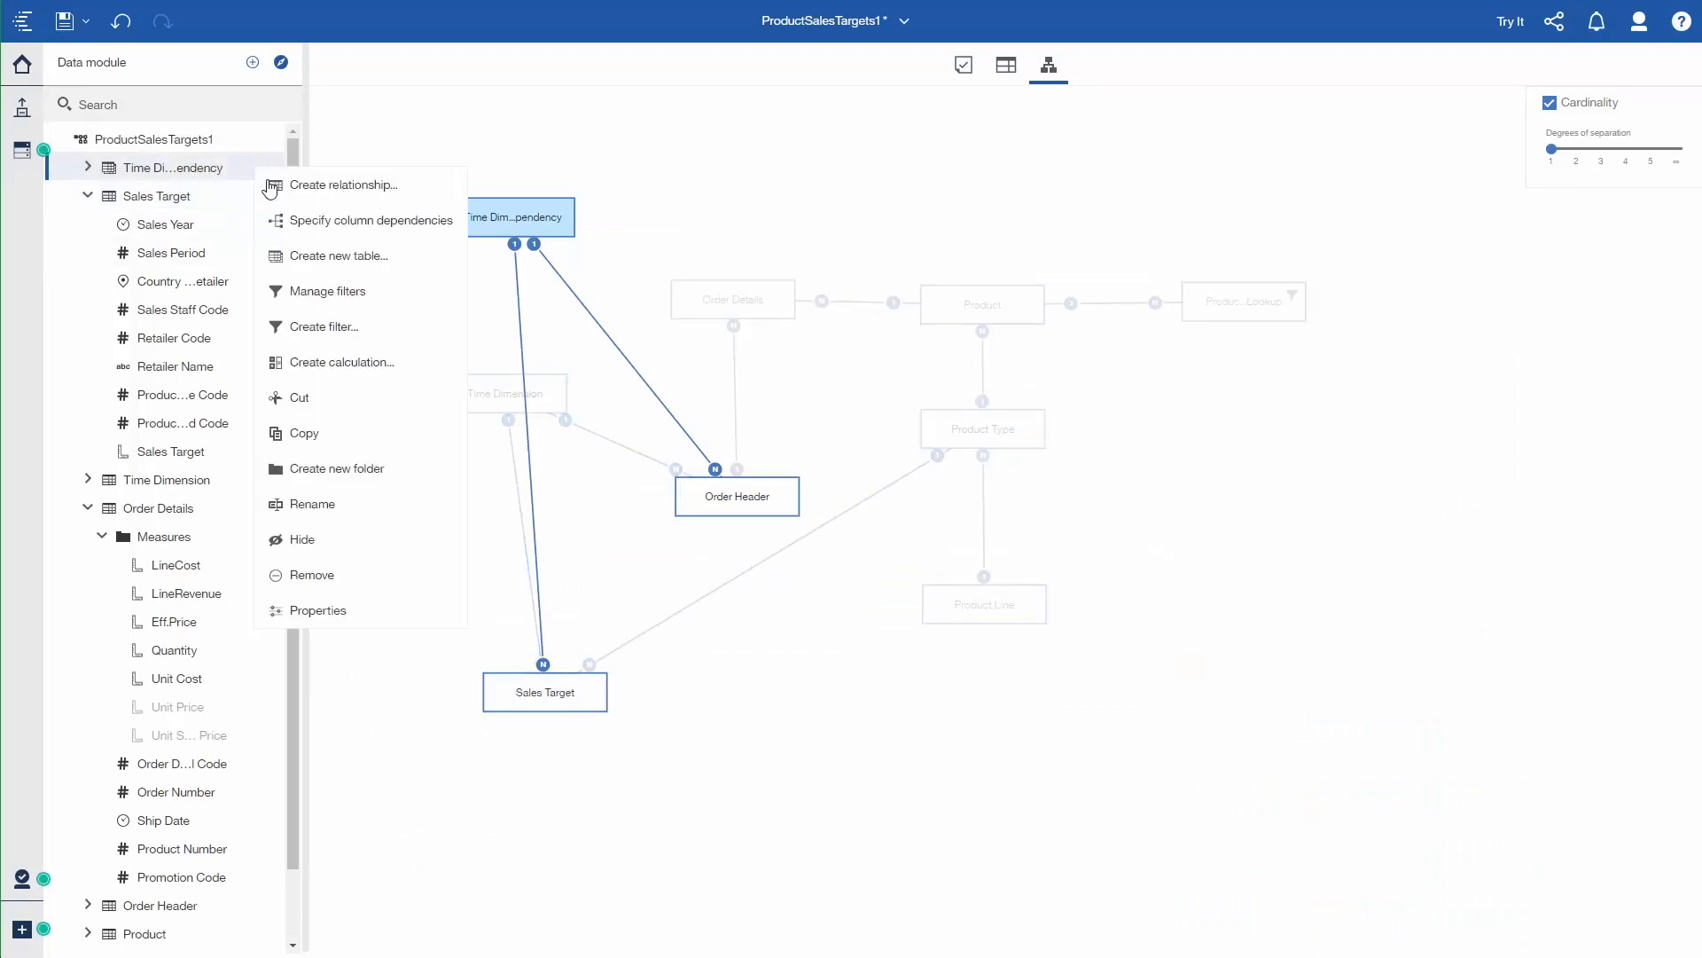
left_click(322, 221)
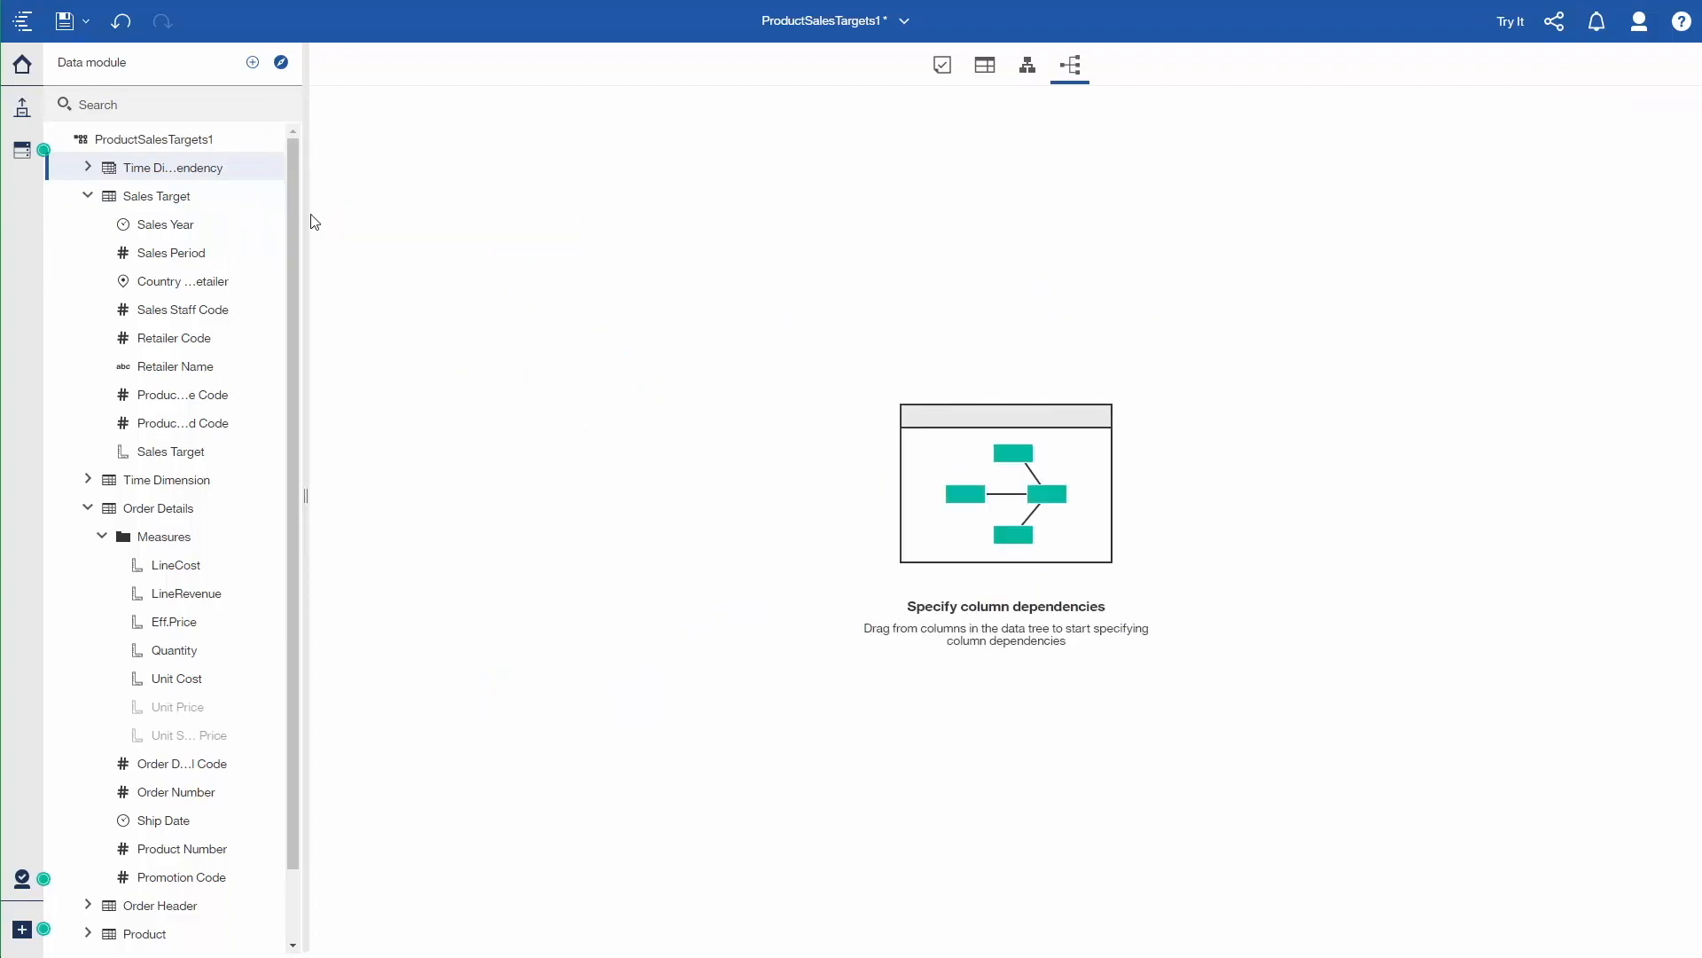
left_click(85, 169)
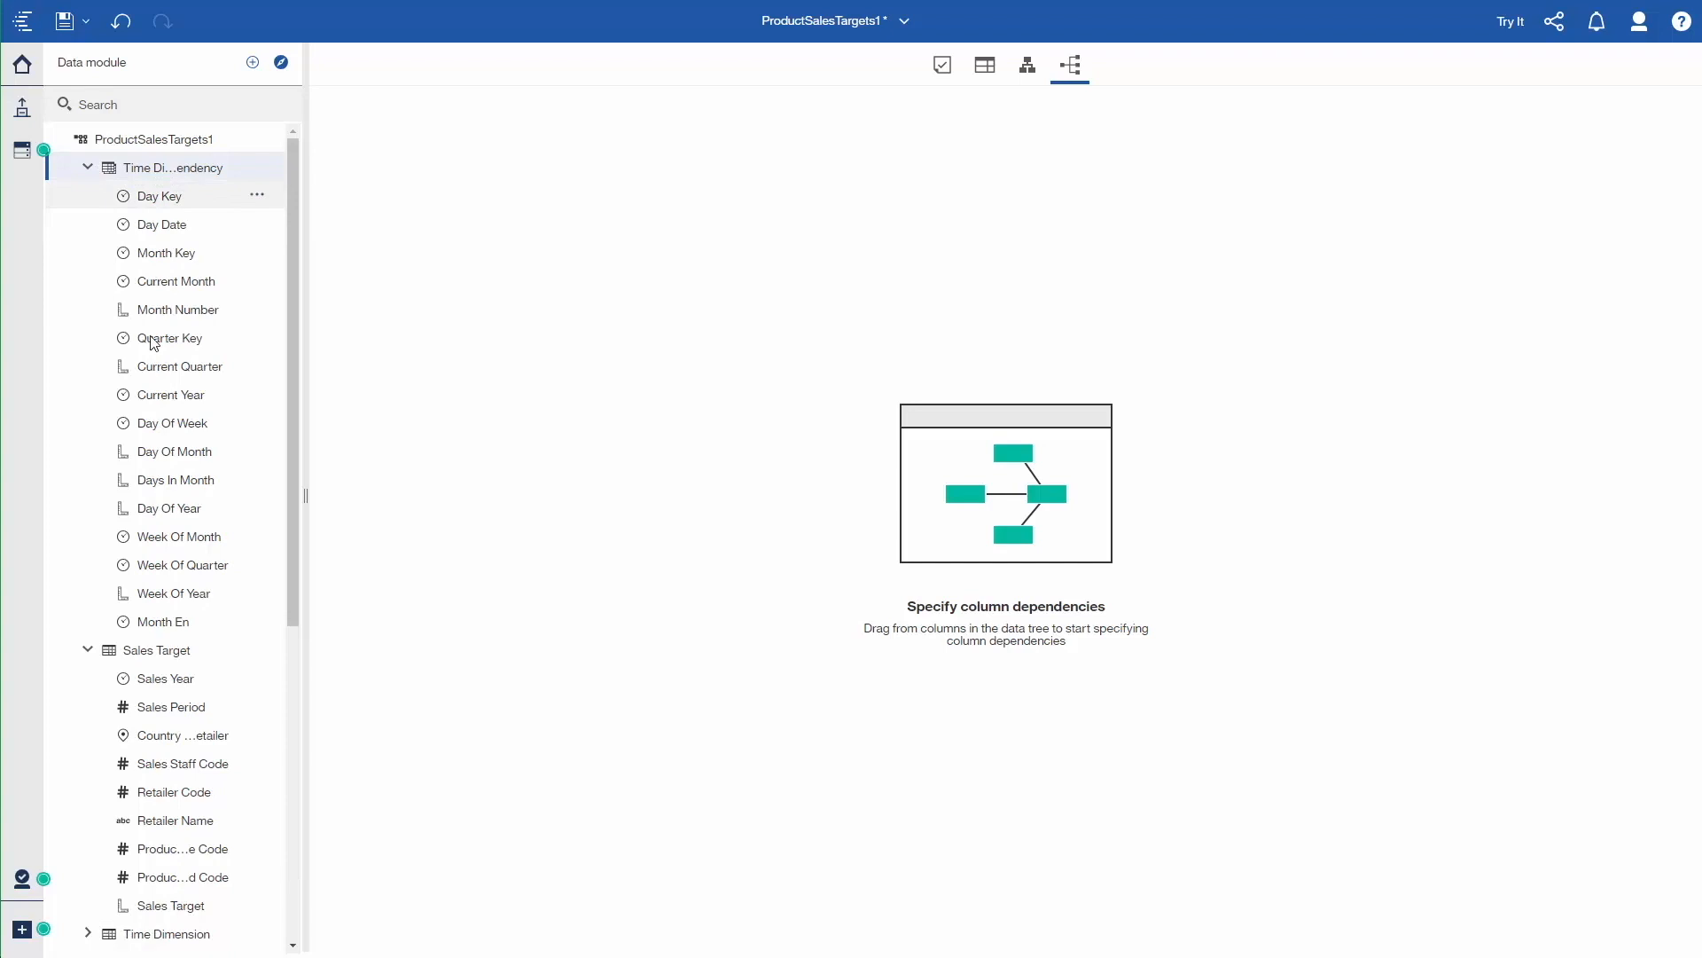
left_click_drag(190, 402, 406, 365)
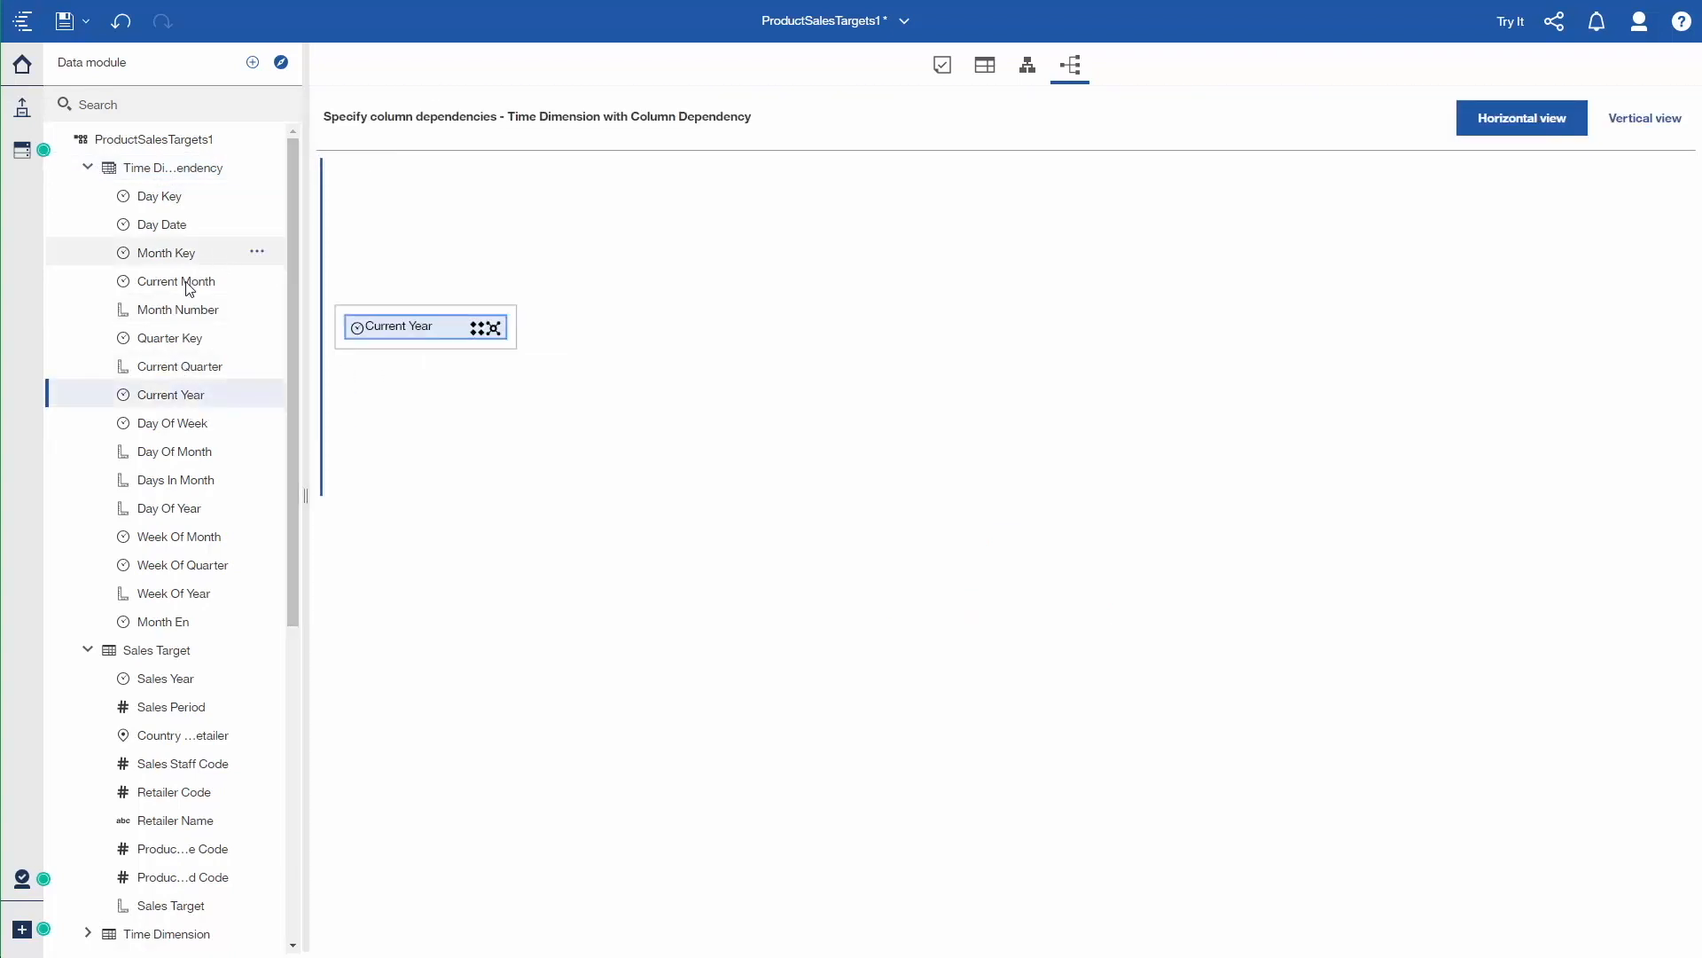
left_click_drag(182, 283, 380, 456)
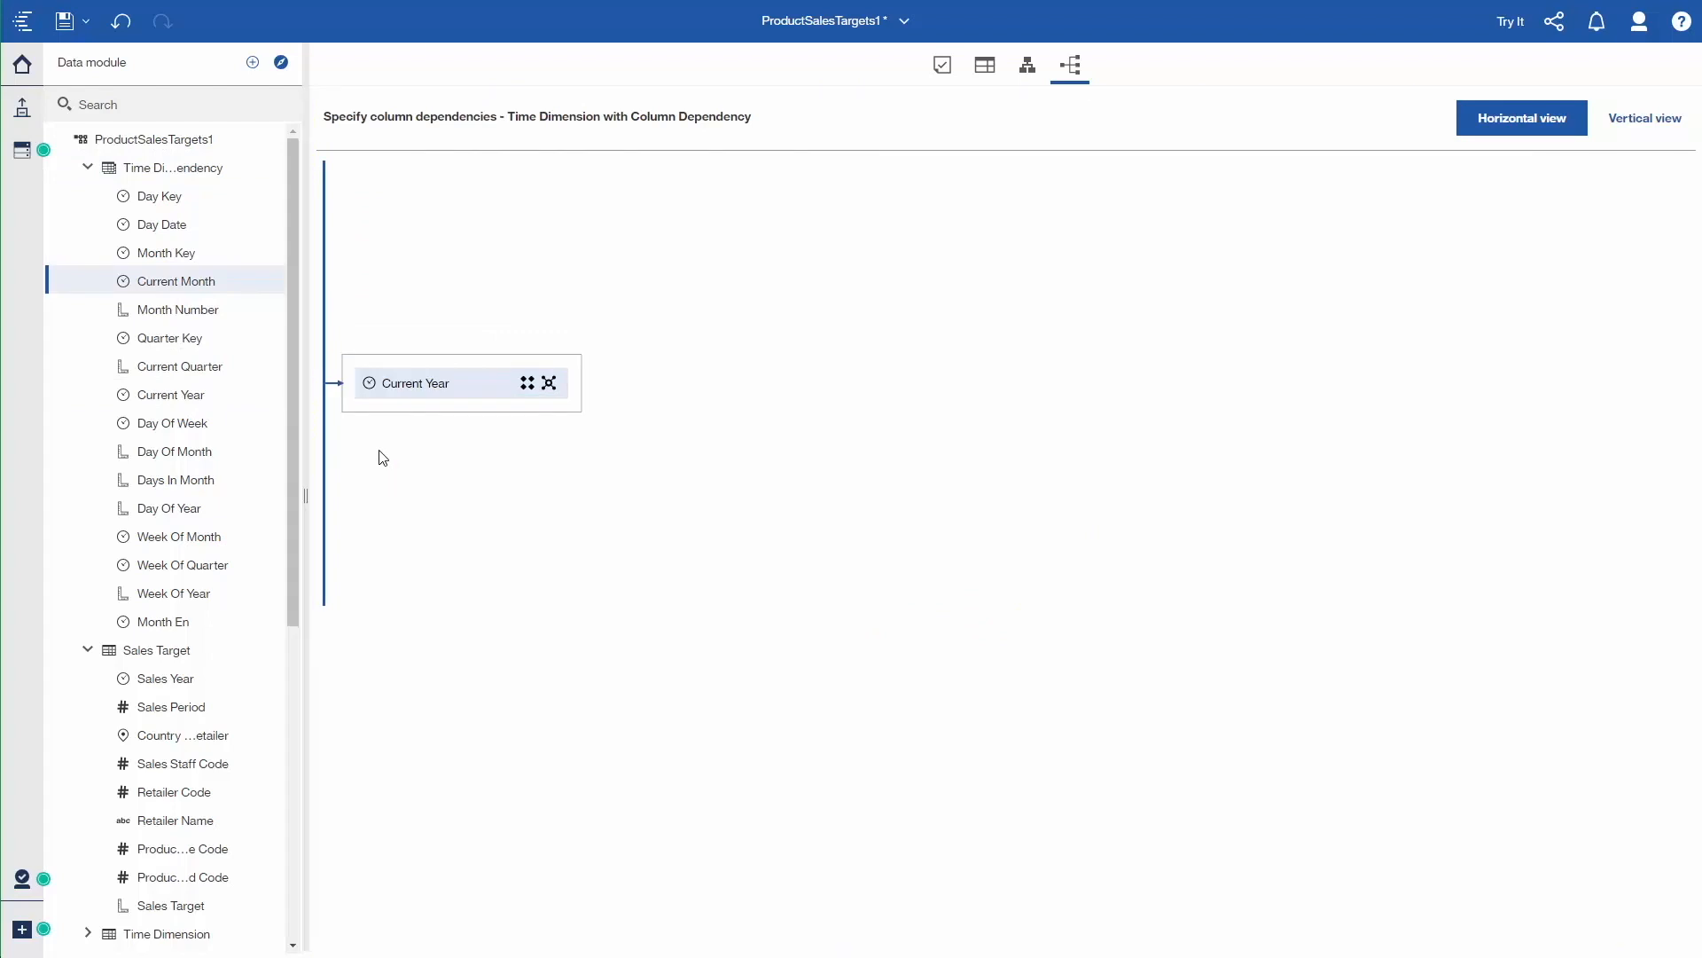
left_click_drag(193, 223, 422, 582)
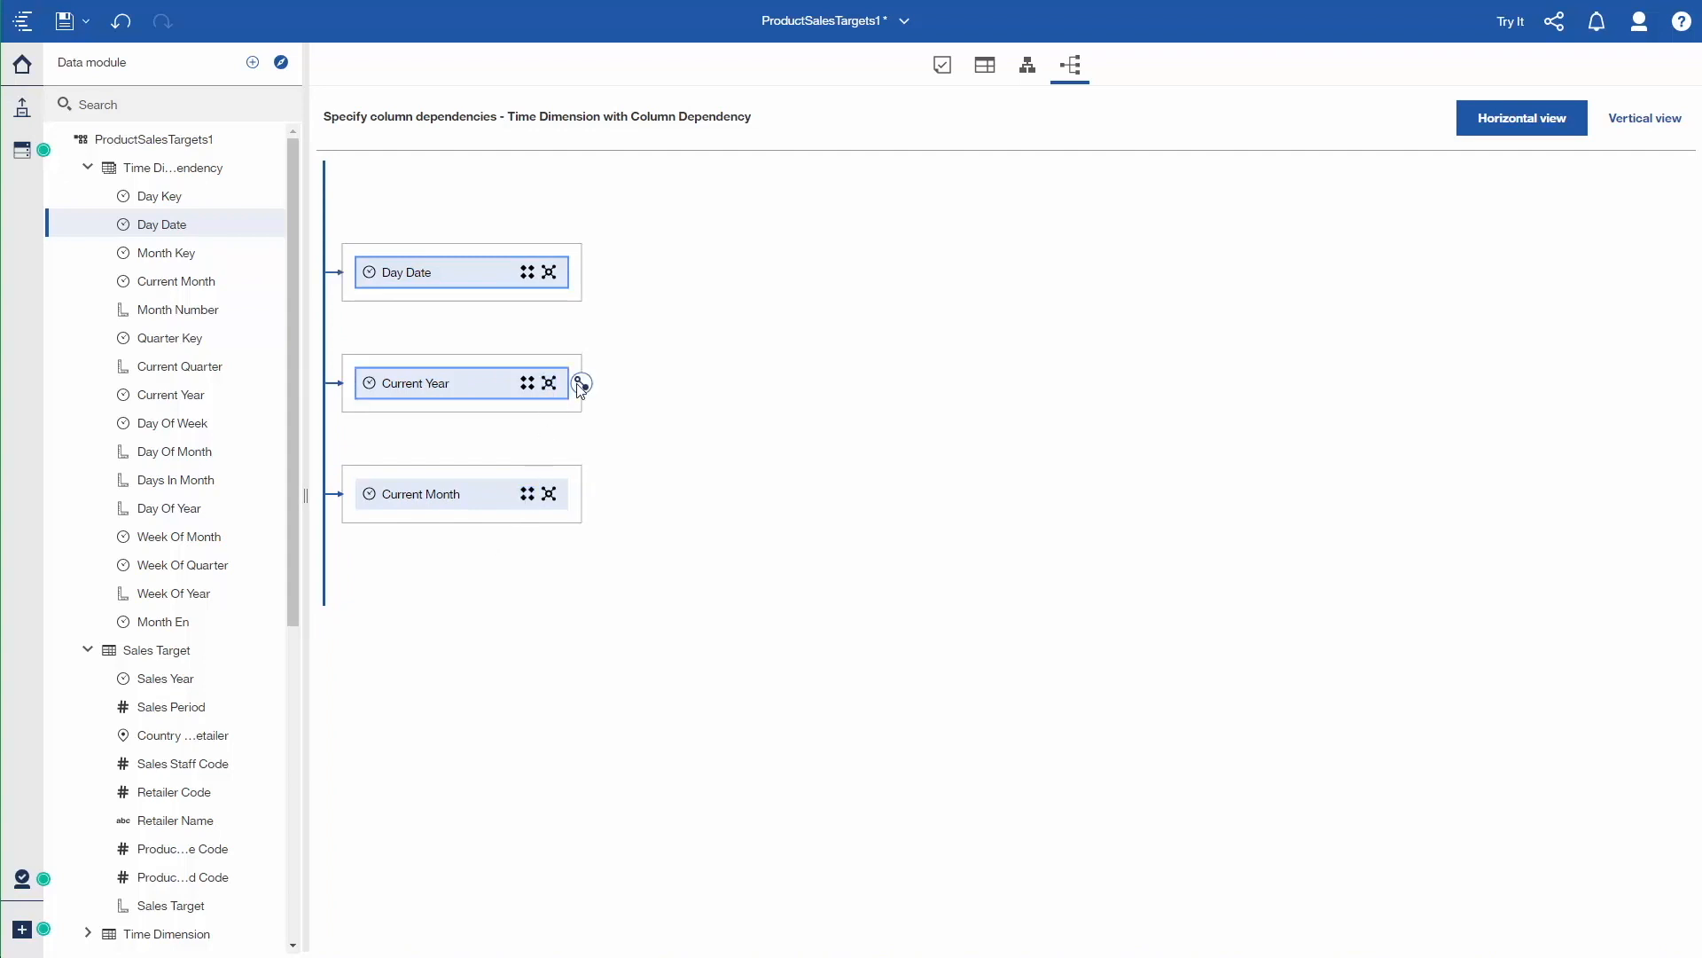
Link the column dependencies from Current Year to Current Month to Day Date, and save the data module.
left_click_drag(581, 383, 527, 494)
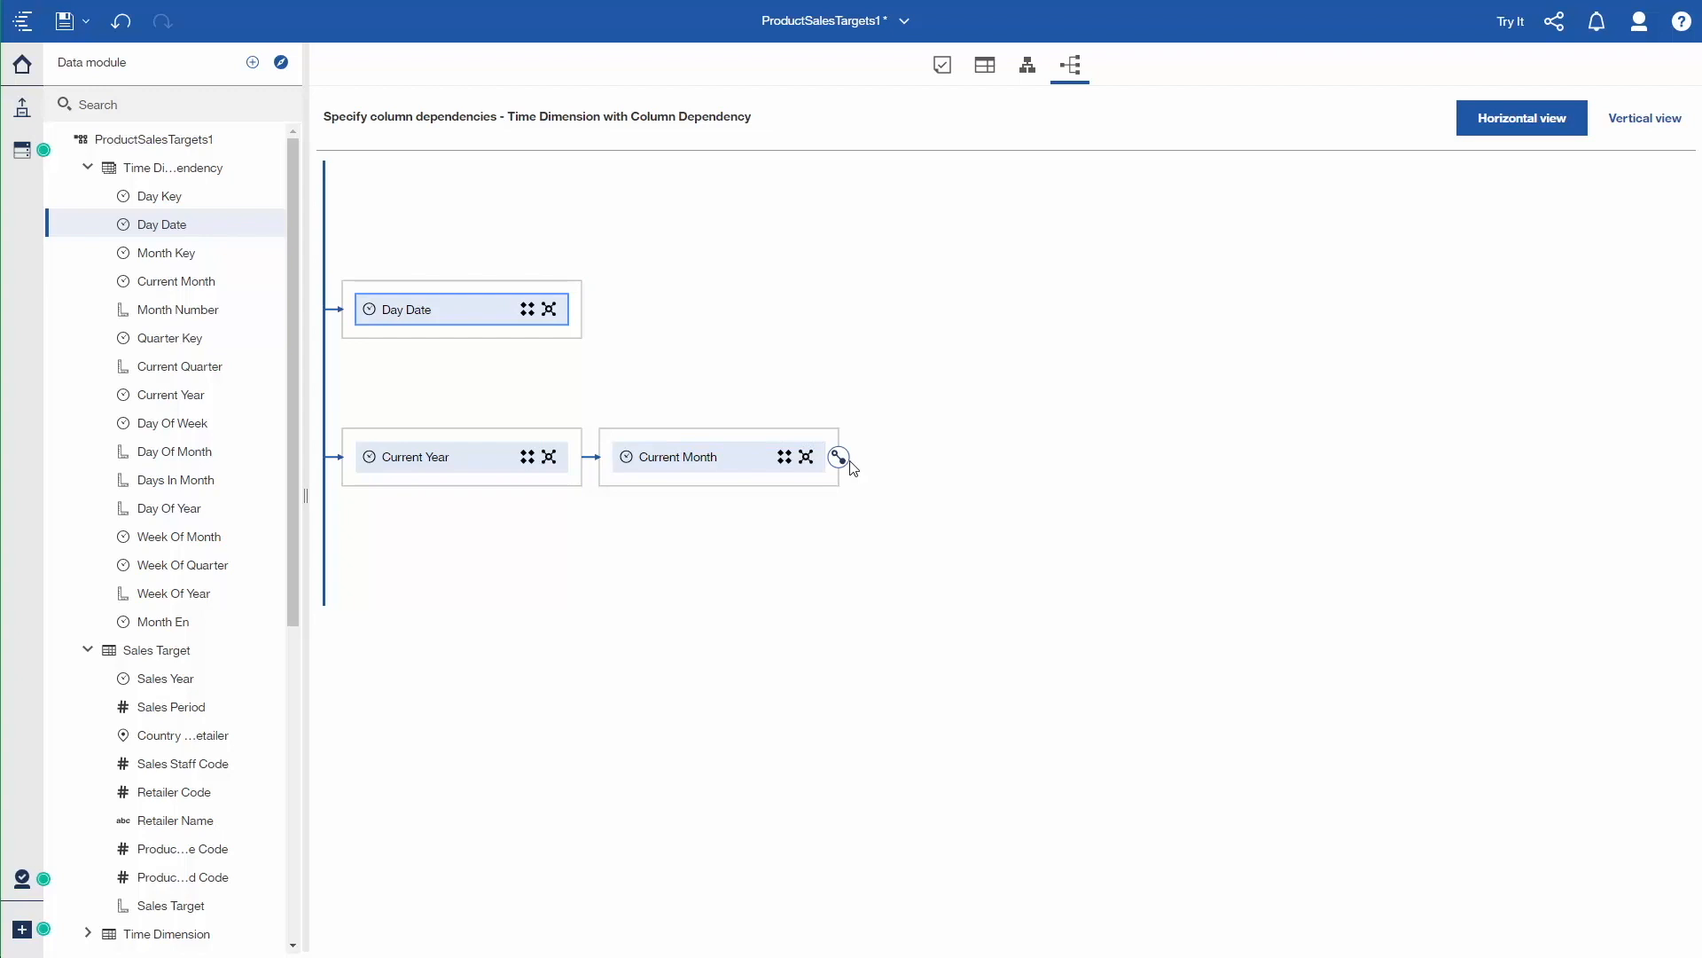
left_click_drag(839, 456, 523, 313)
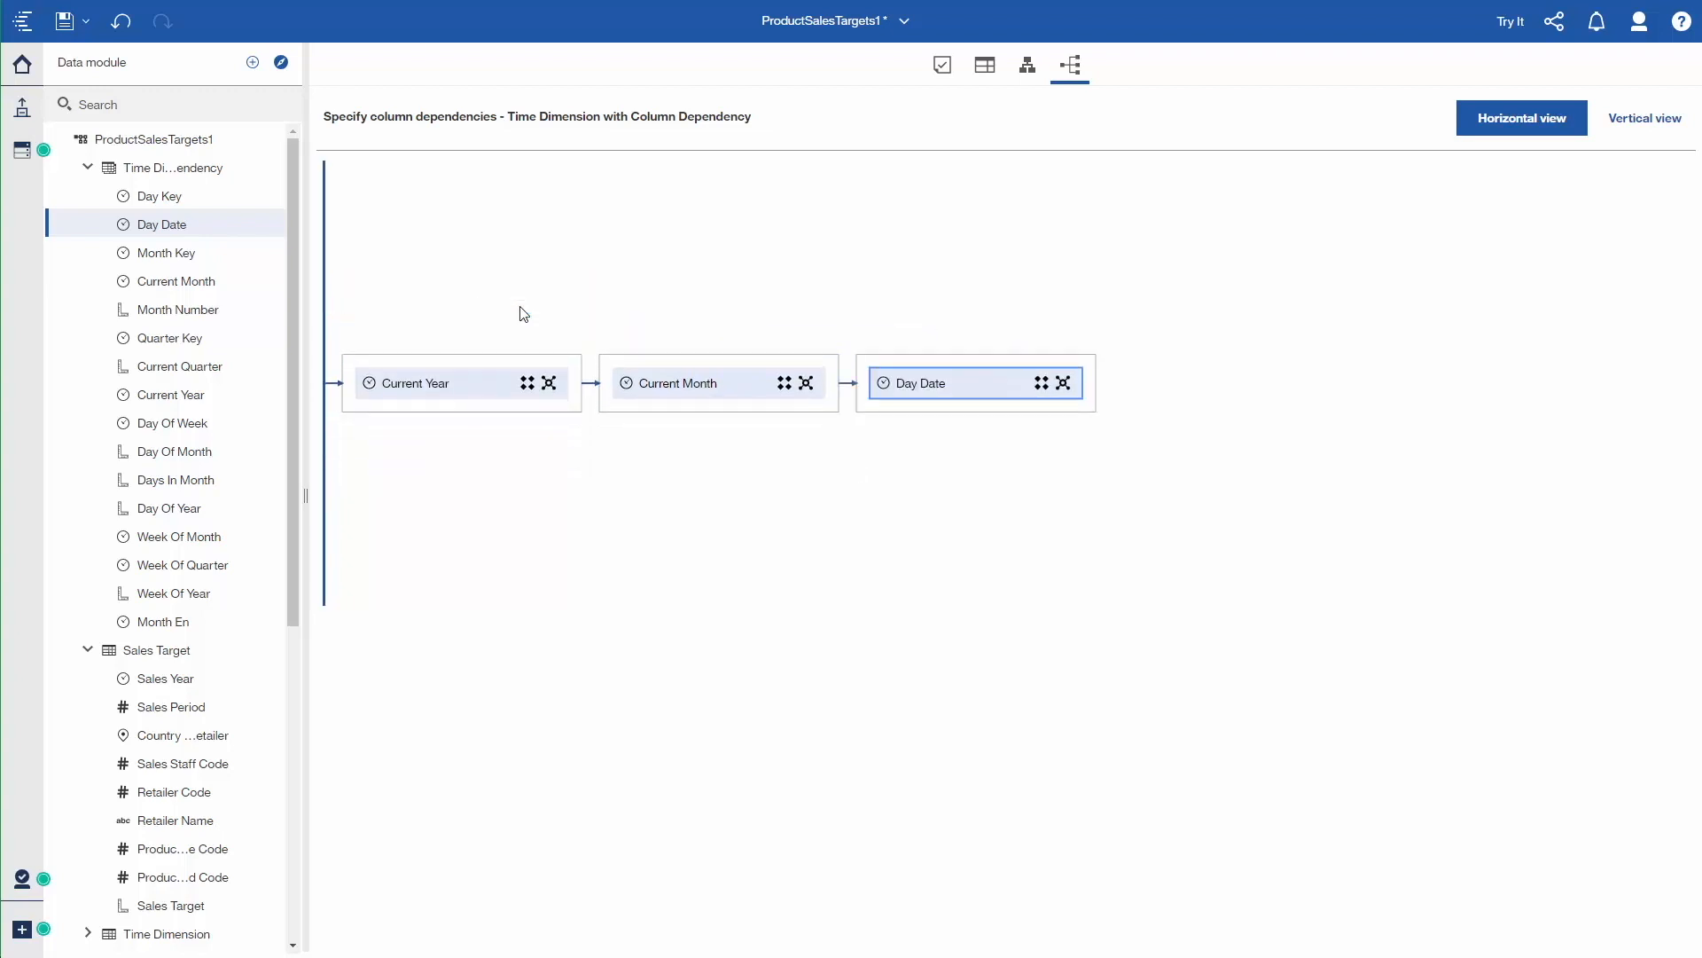
left_click(65, 22)
Switch to the new report and refresh its ProductSalesTargets1 data source.
left_click(843, 40)
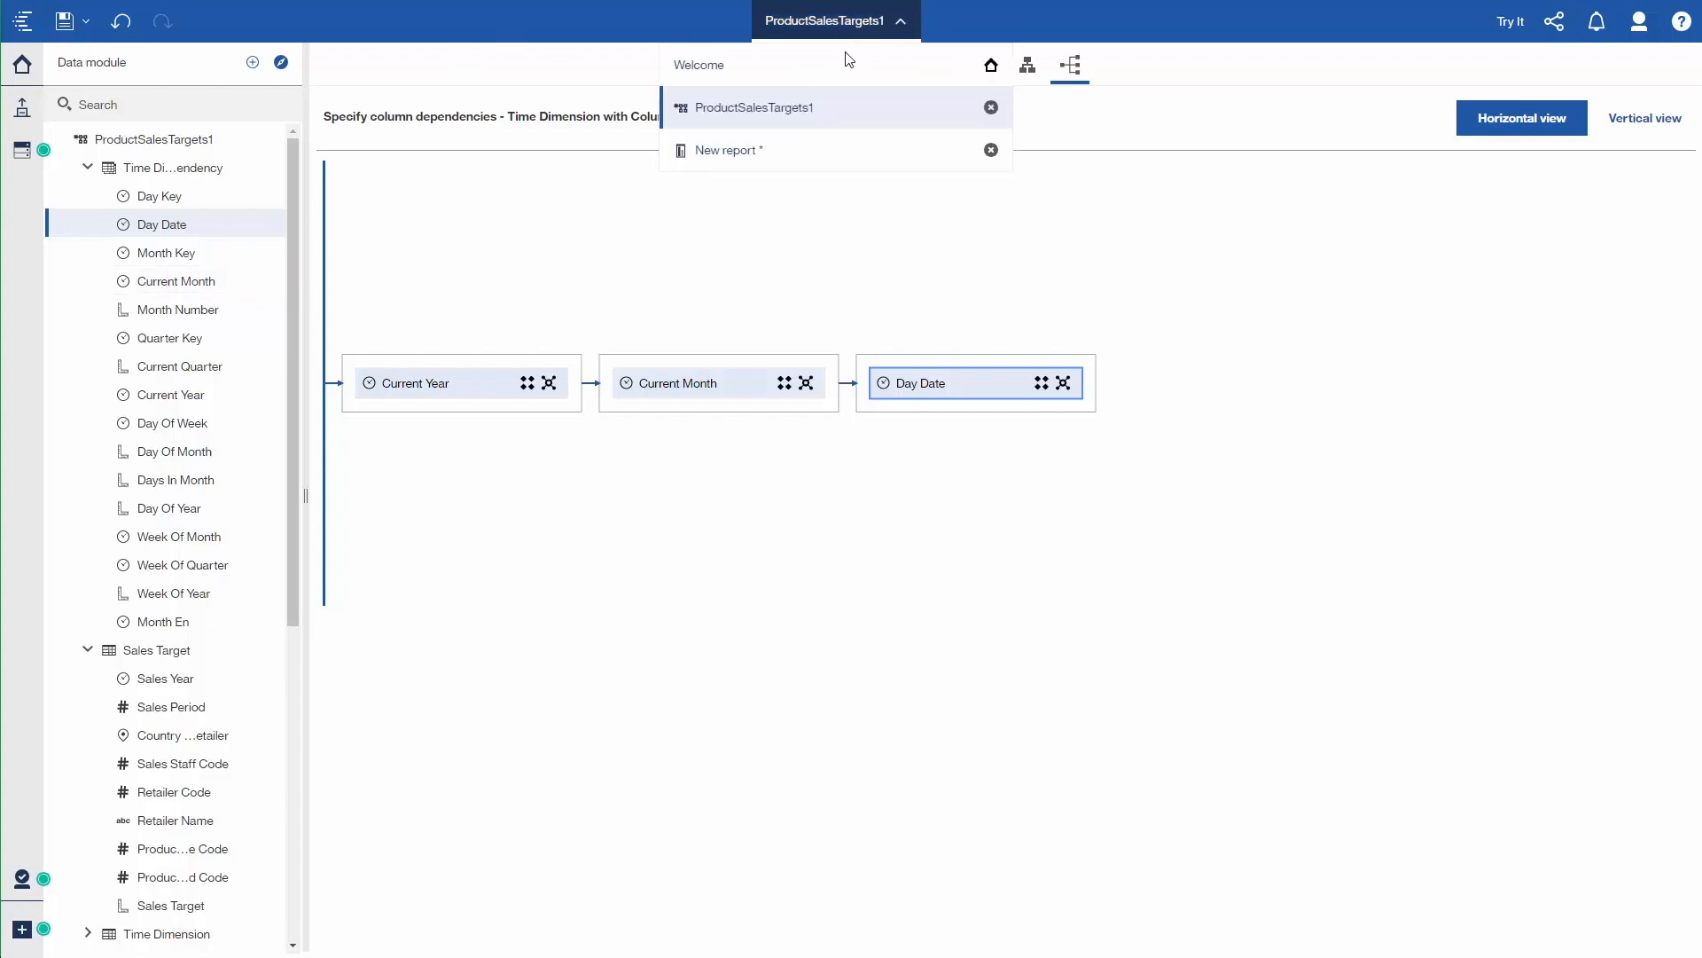
left_click(823, 152)
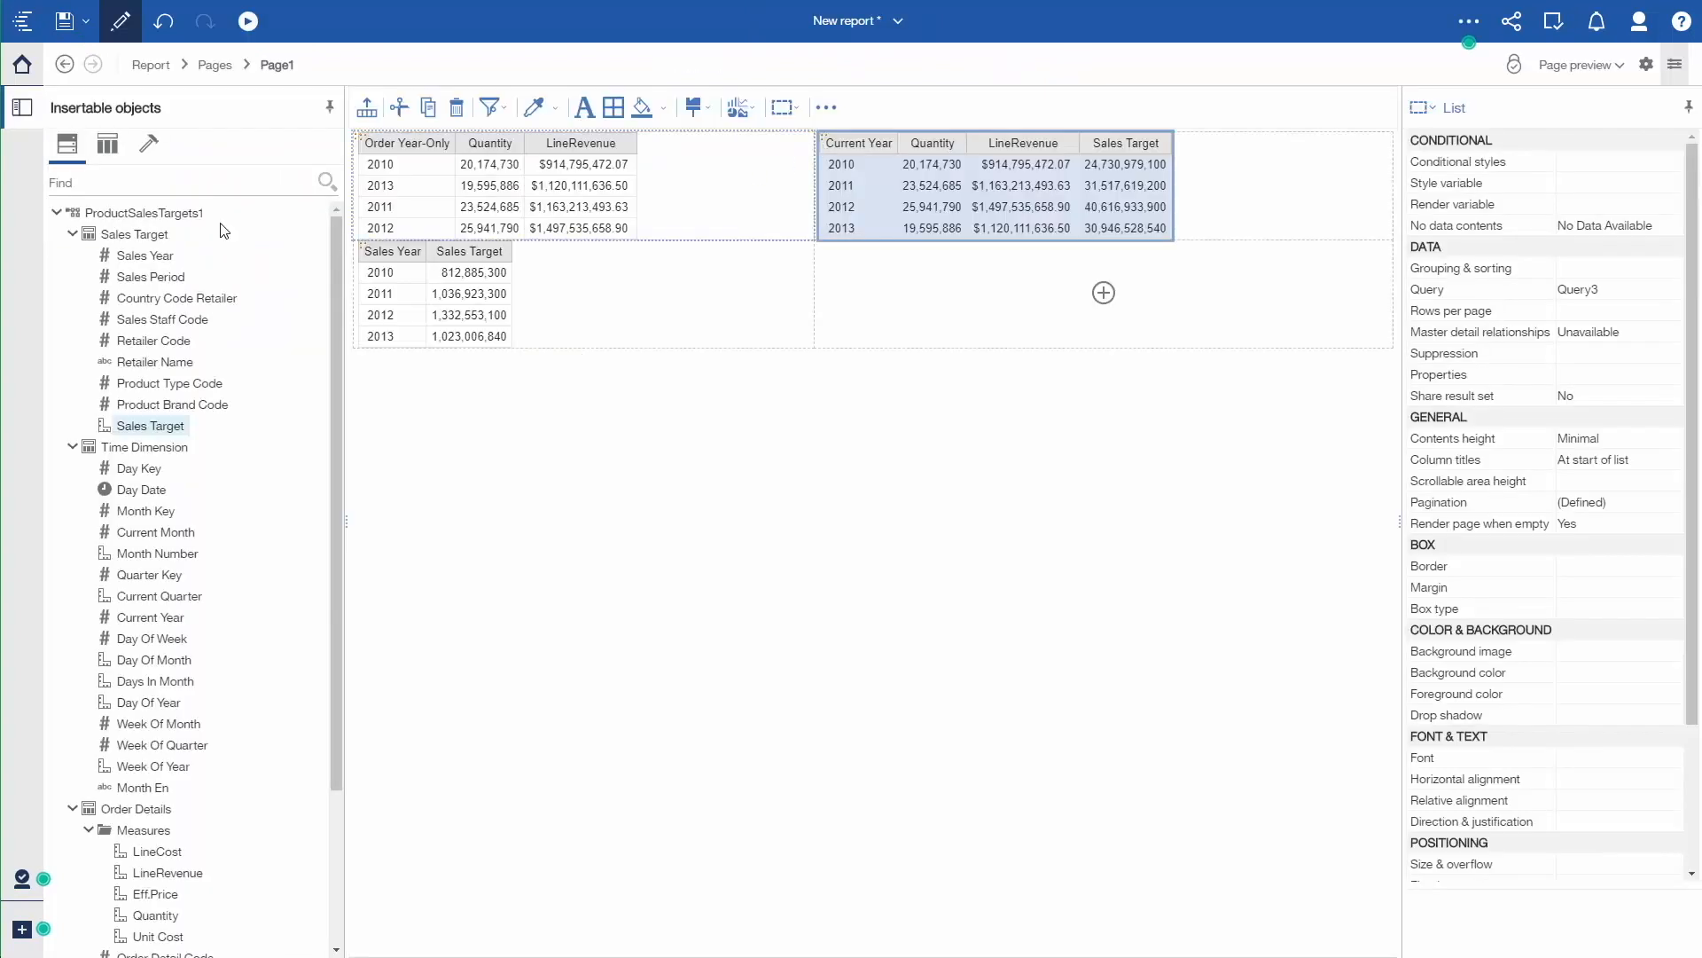
left_click(180, 220)
right_click(180, 220)
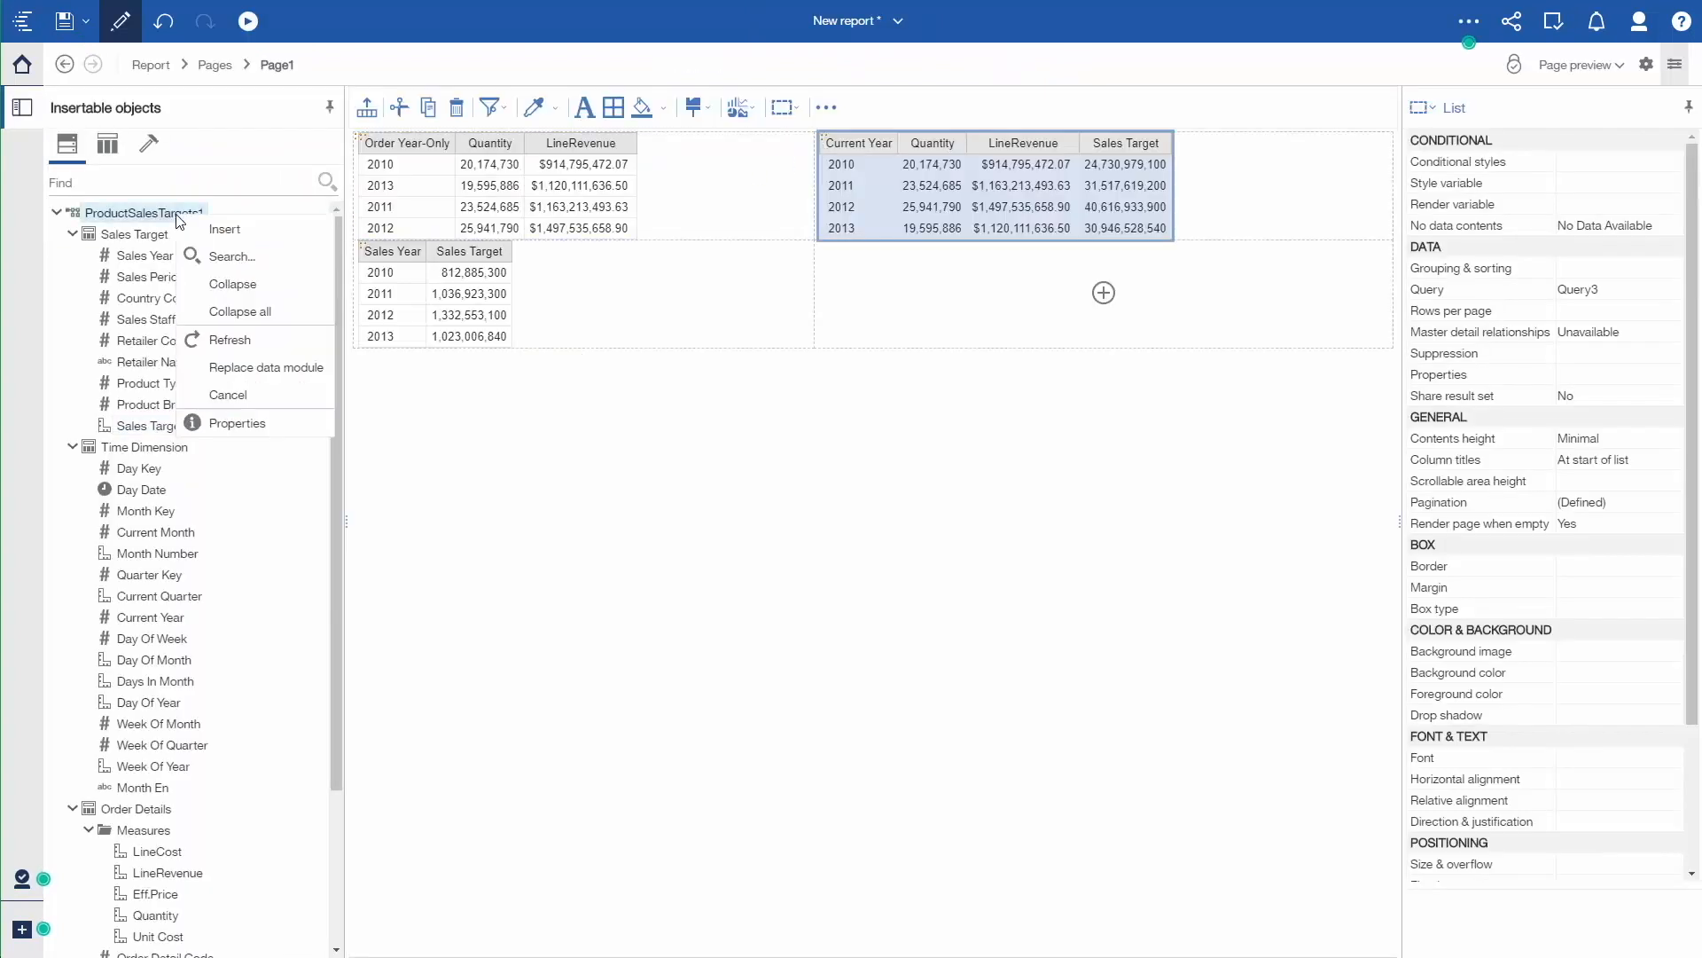
left_click(243, 346)
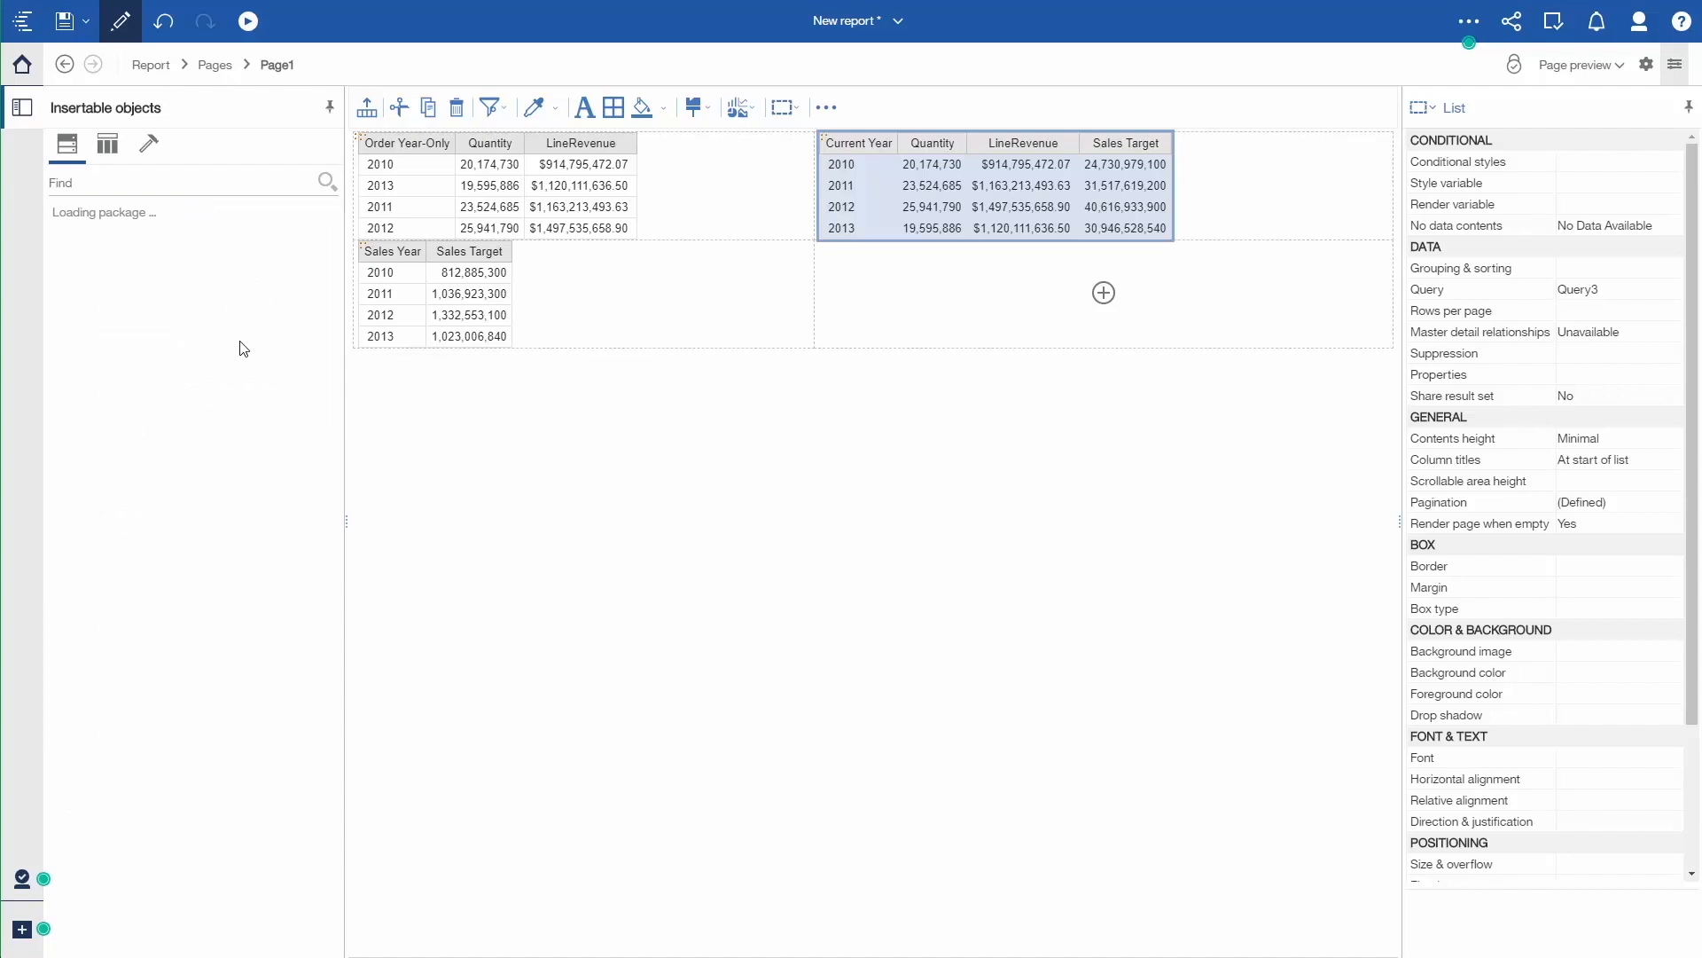
Insert a list in the empty table cell and add Current Year from Time Dimension with Column Dependency.
left_click(73, 235)
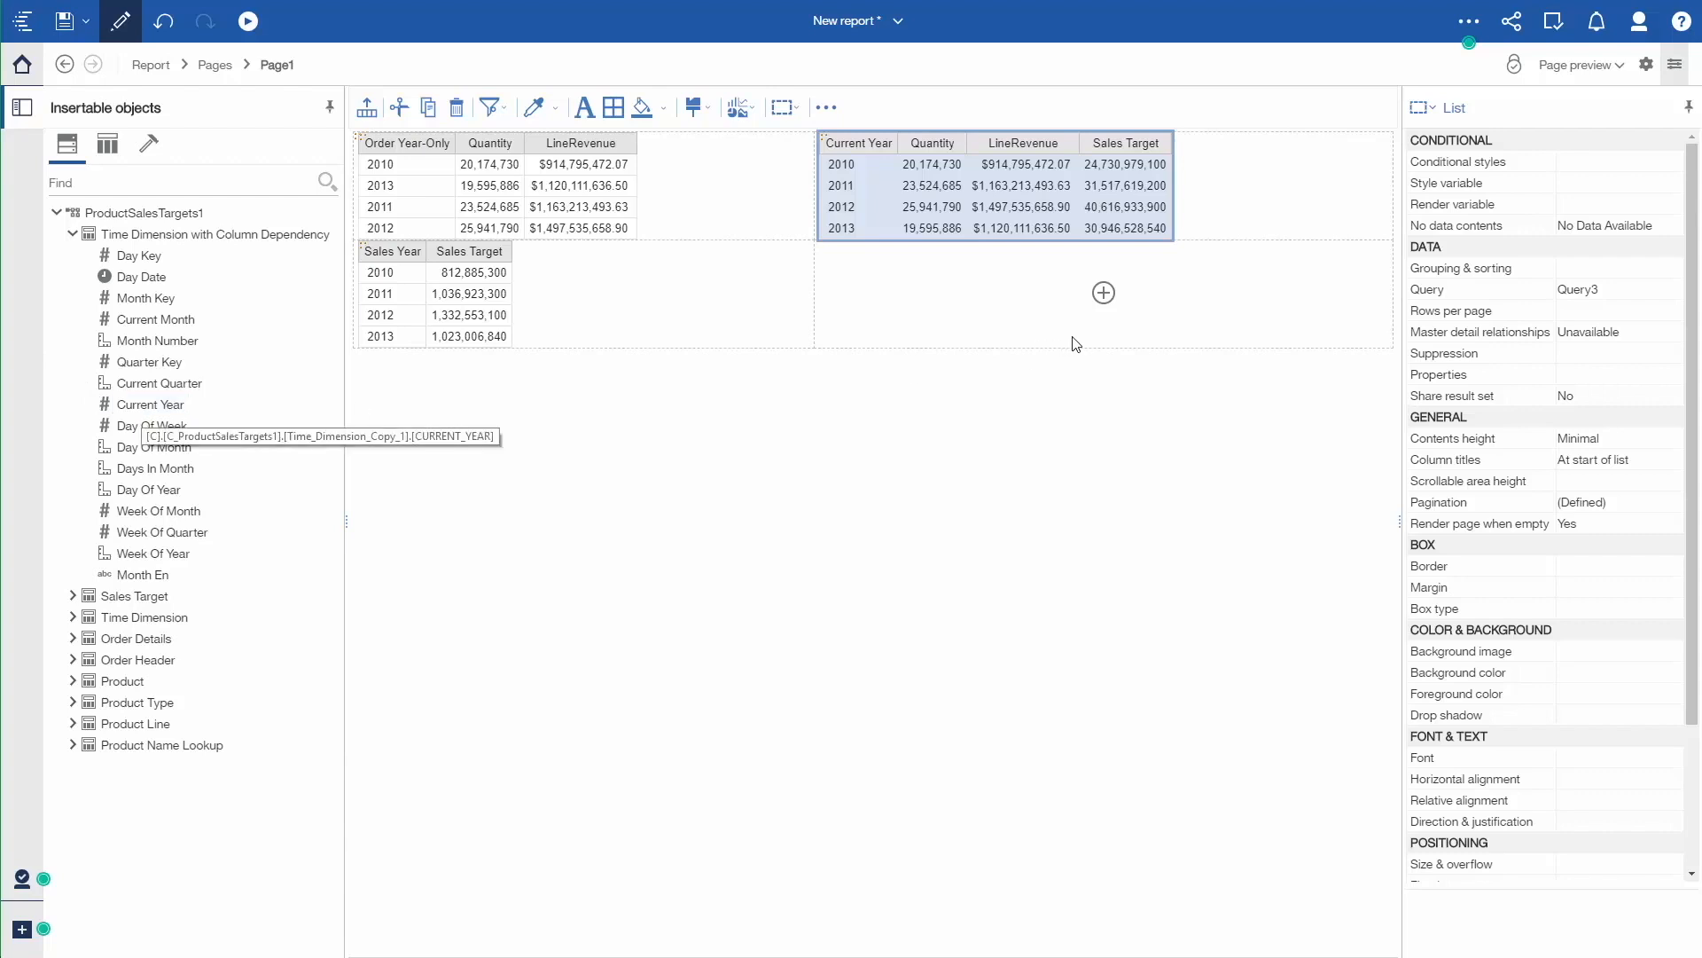
left_click(1105, 301)
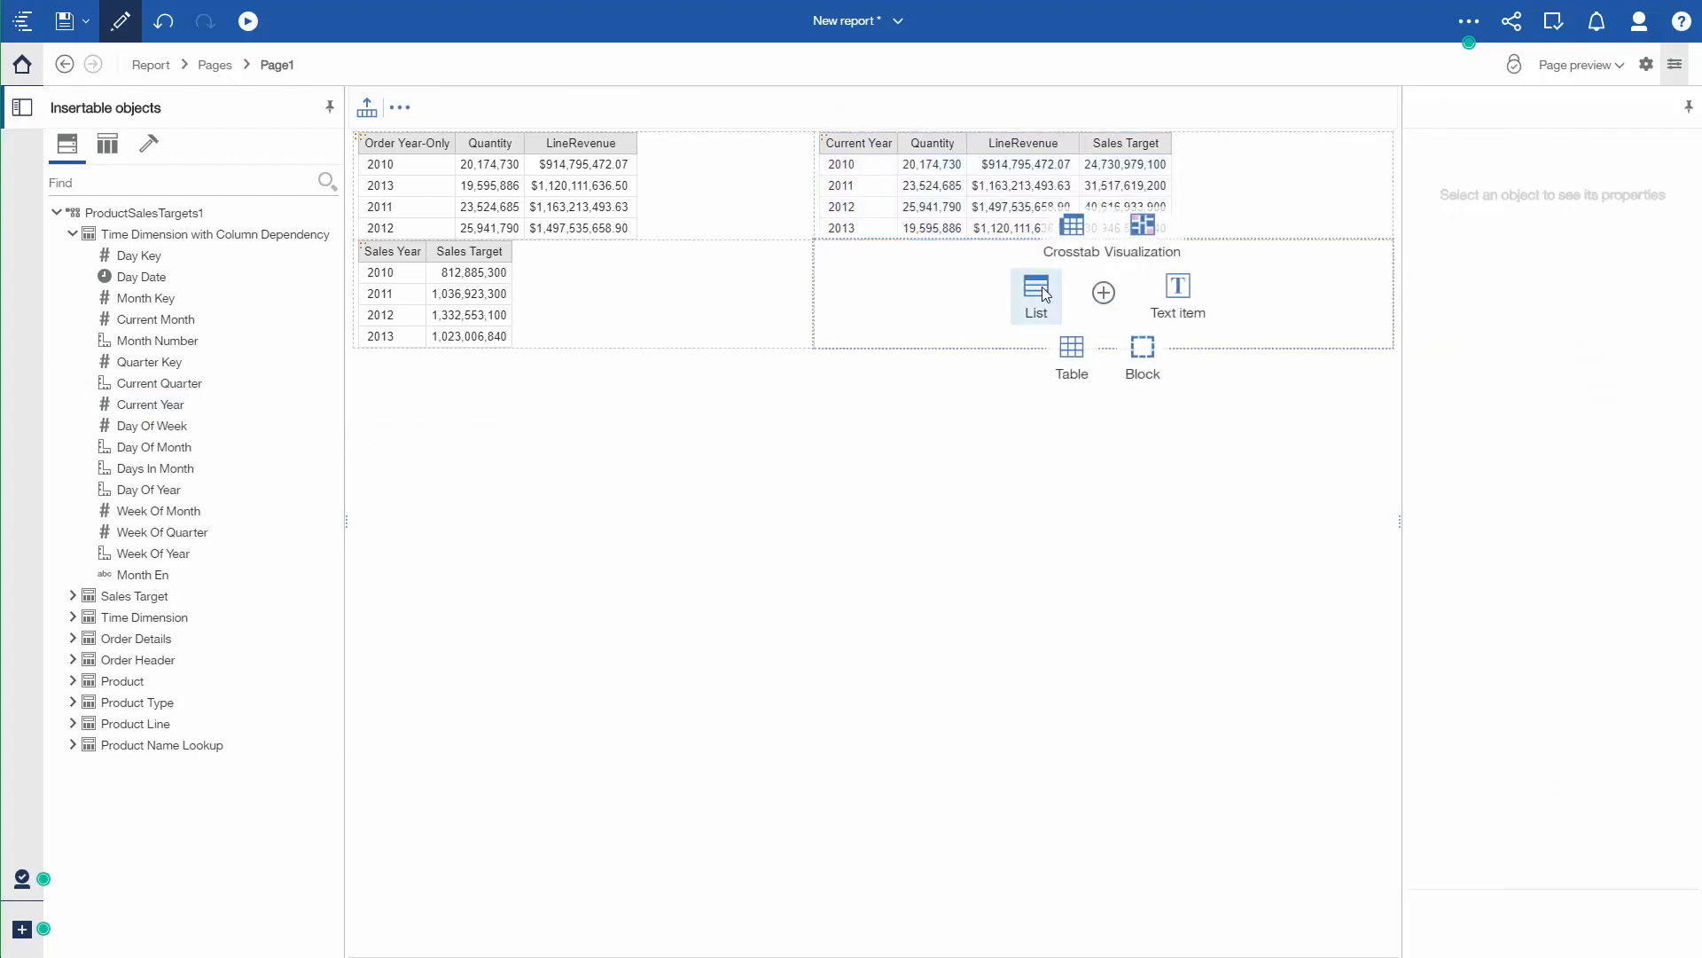
left_click(1038, 292)
left_click(882, 589)
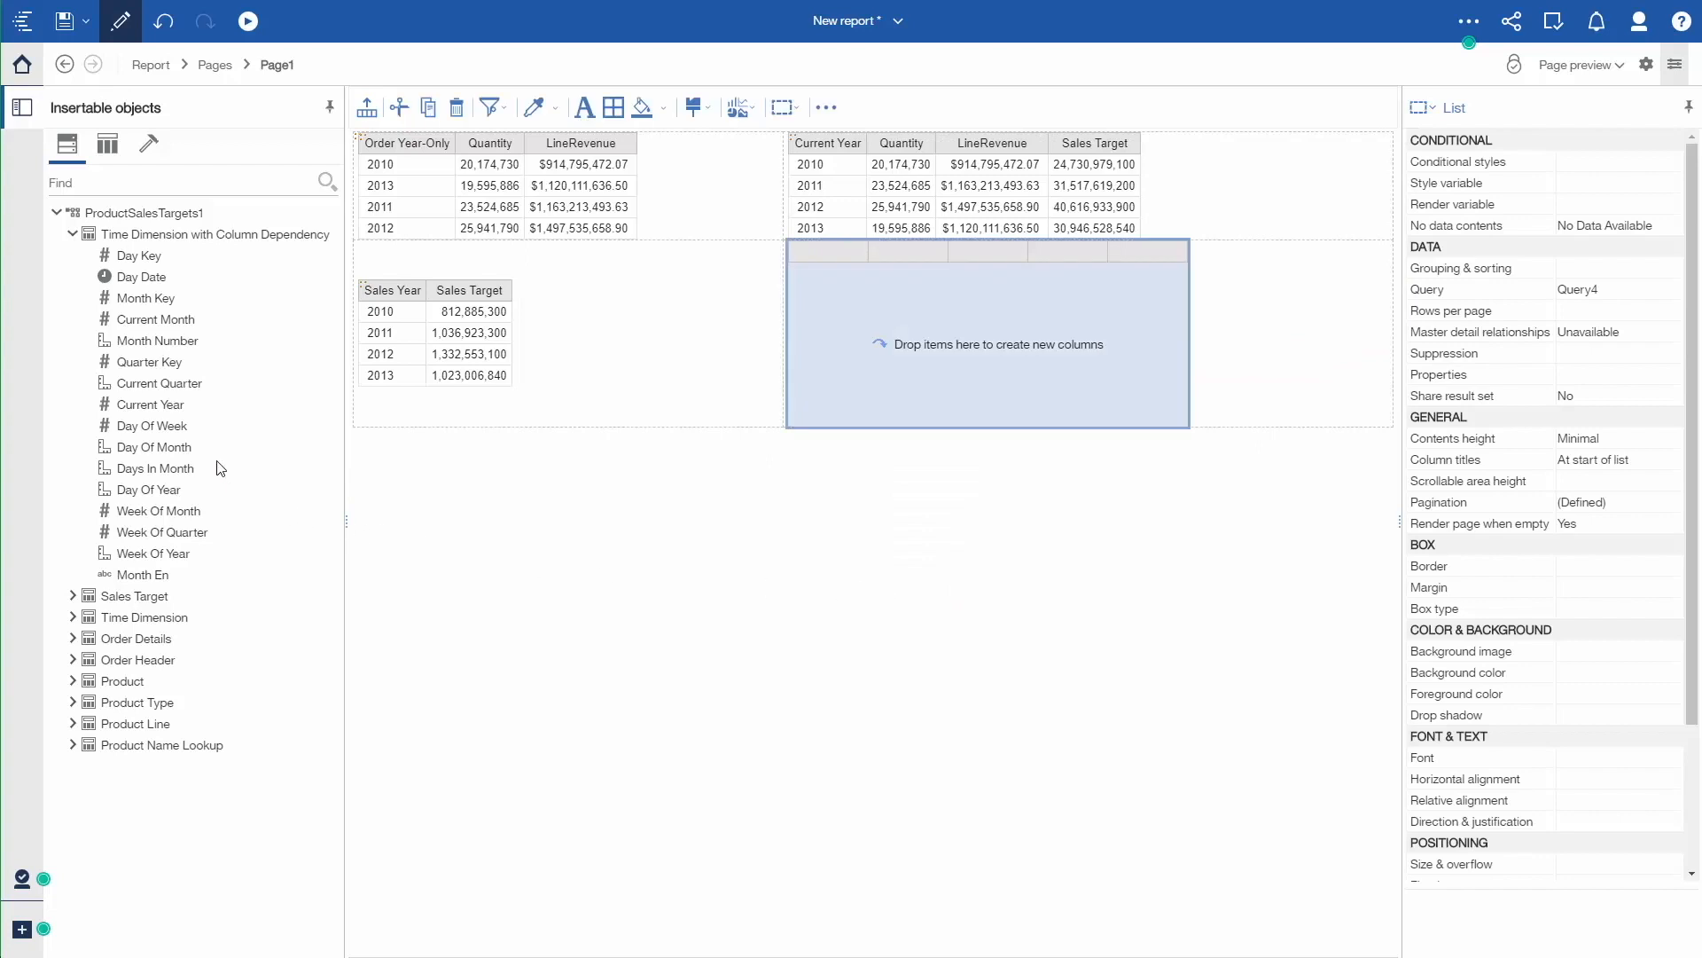
left_click_drag(151, 404, 816, 373)
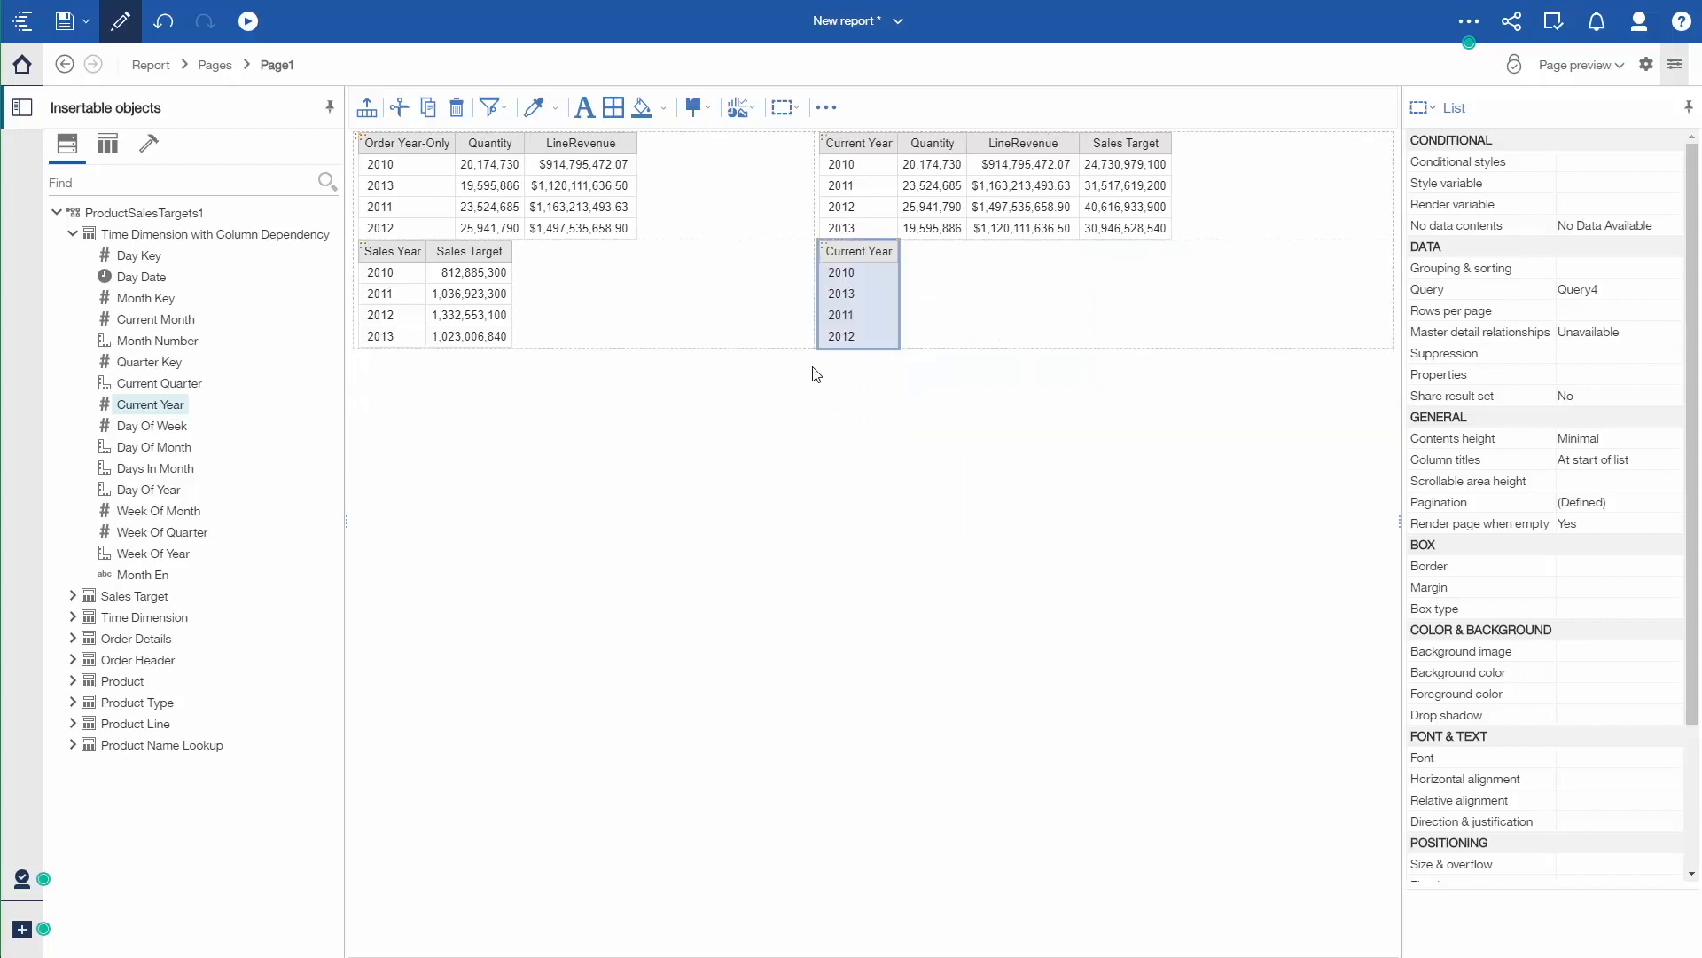
Add the Quantity and LineRevenue measures from Order Details to the new list.
left_click(72, 638)
left_click(90, 661)
left_click_drag(137, 747, 885, 333)
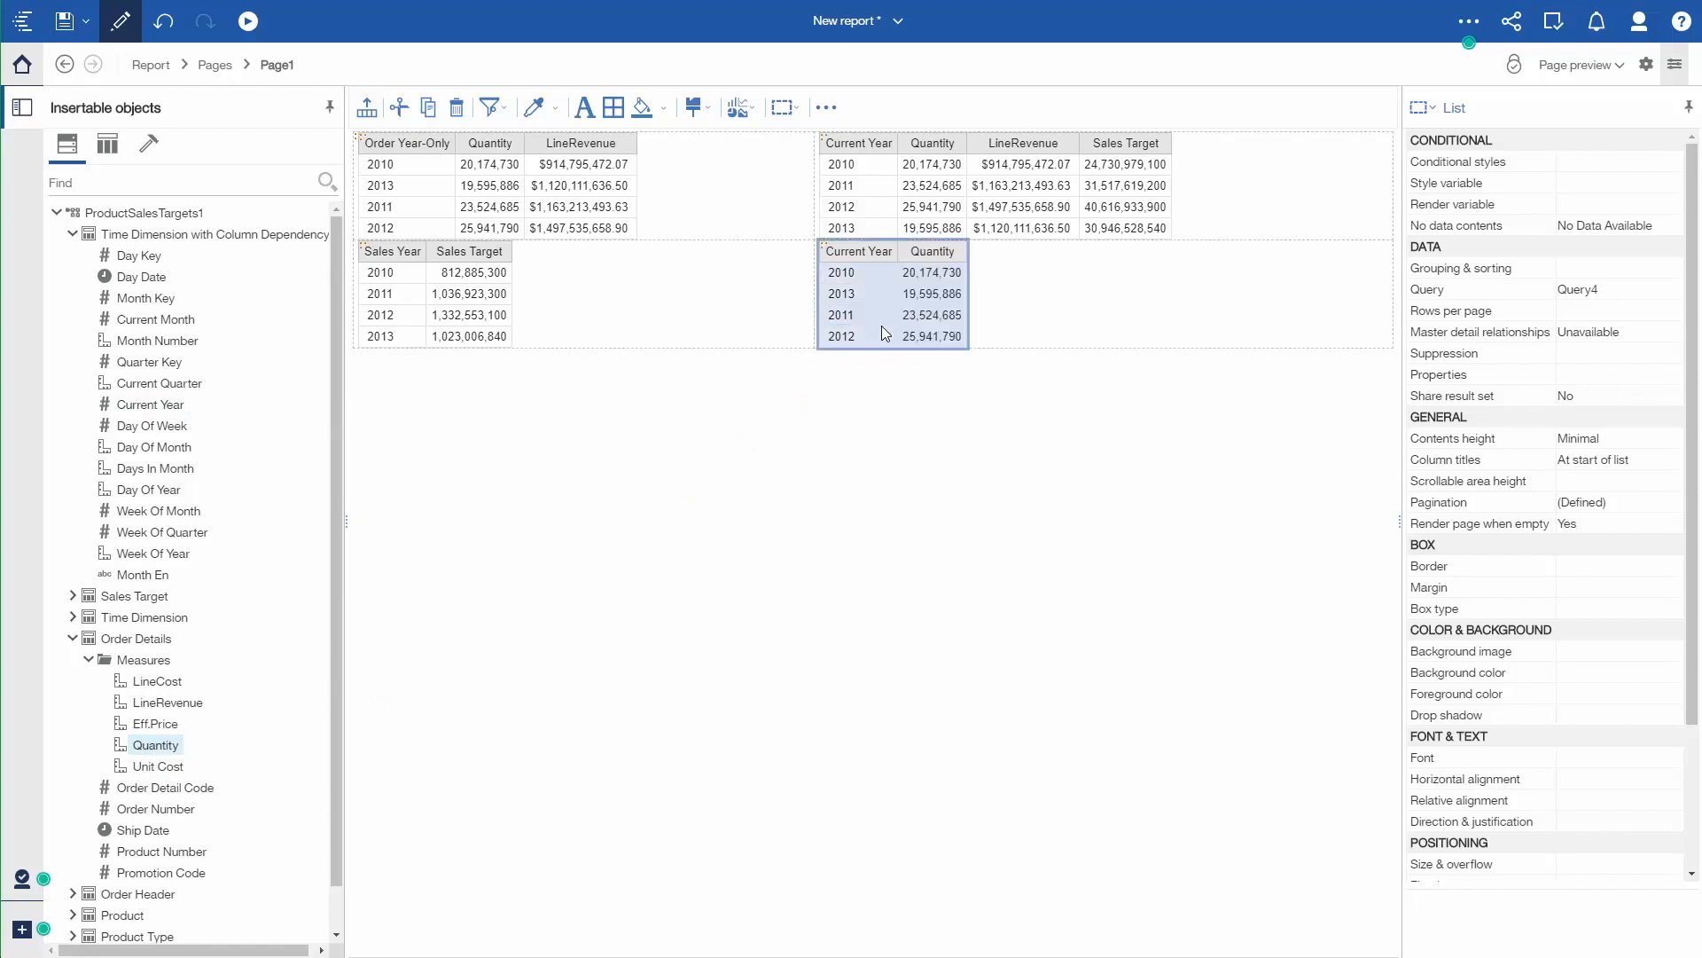
left_click_drag(201, 703, 939, 311)
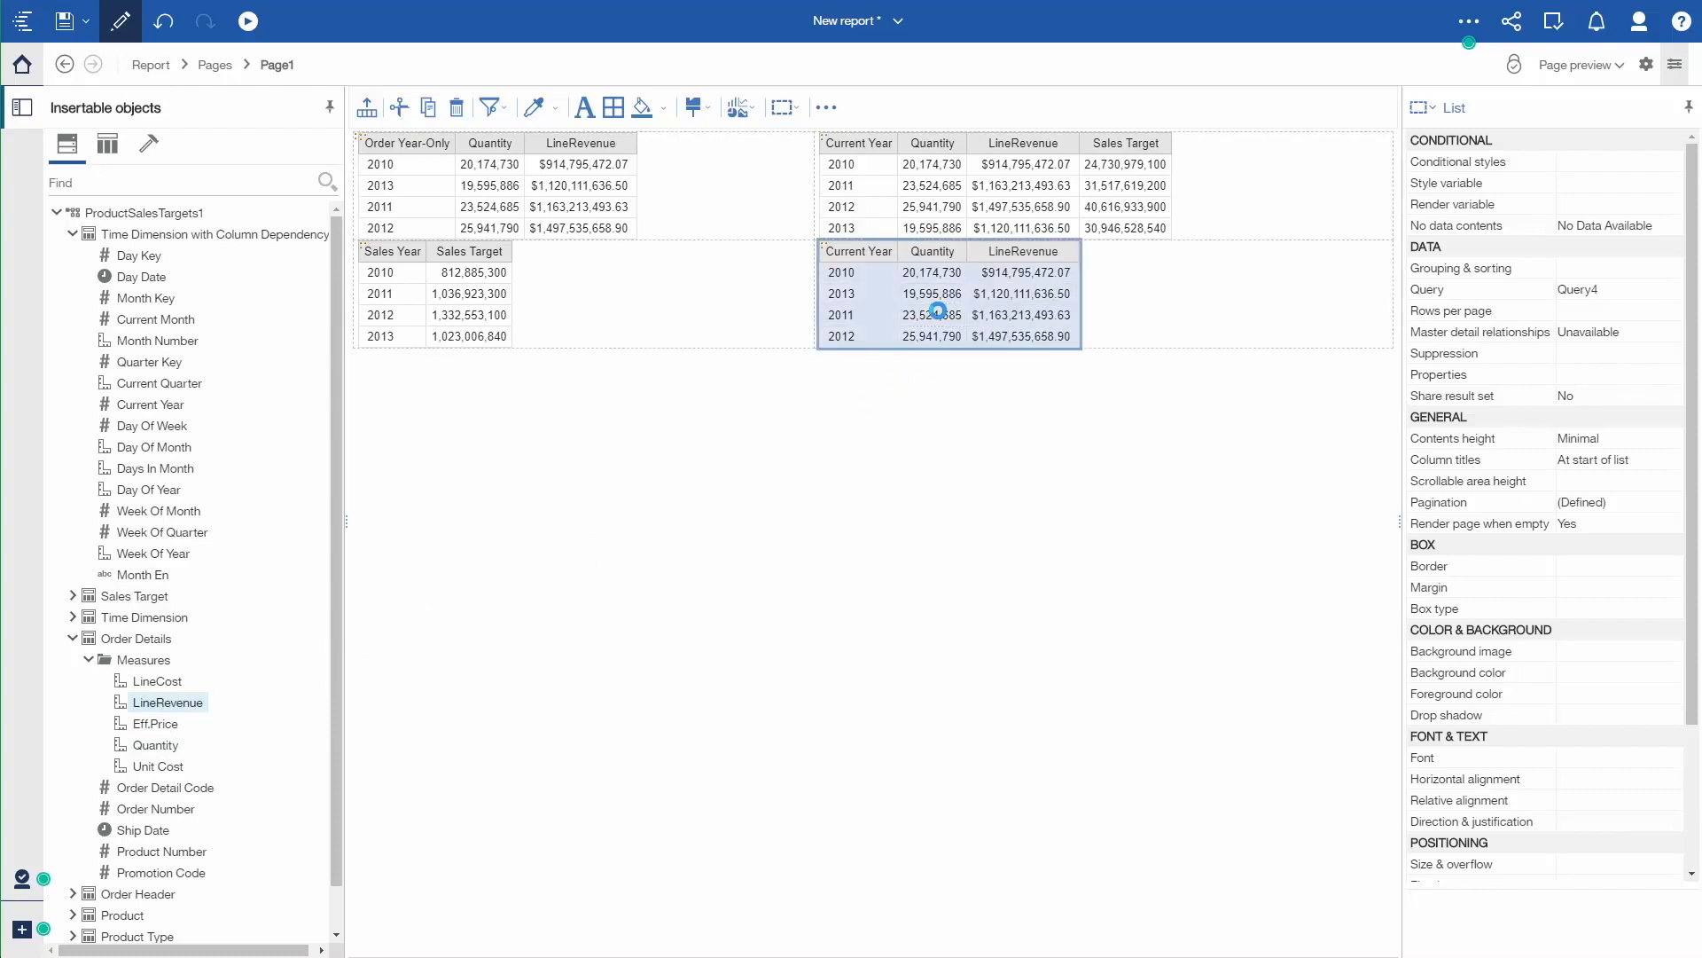
Add the Sales Target measure from the Sales Target table as the last column of the new list.
left_click(73, 596)
left_click_drag(140, 789, 1052, 298)
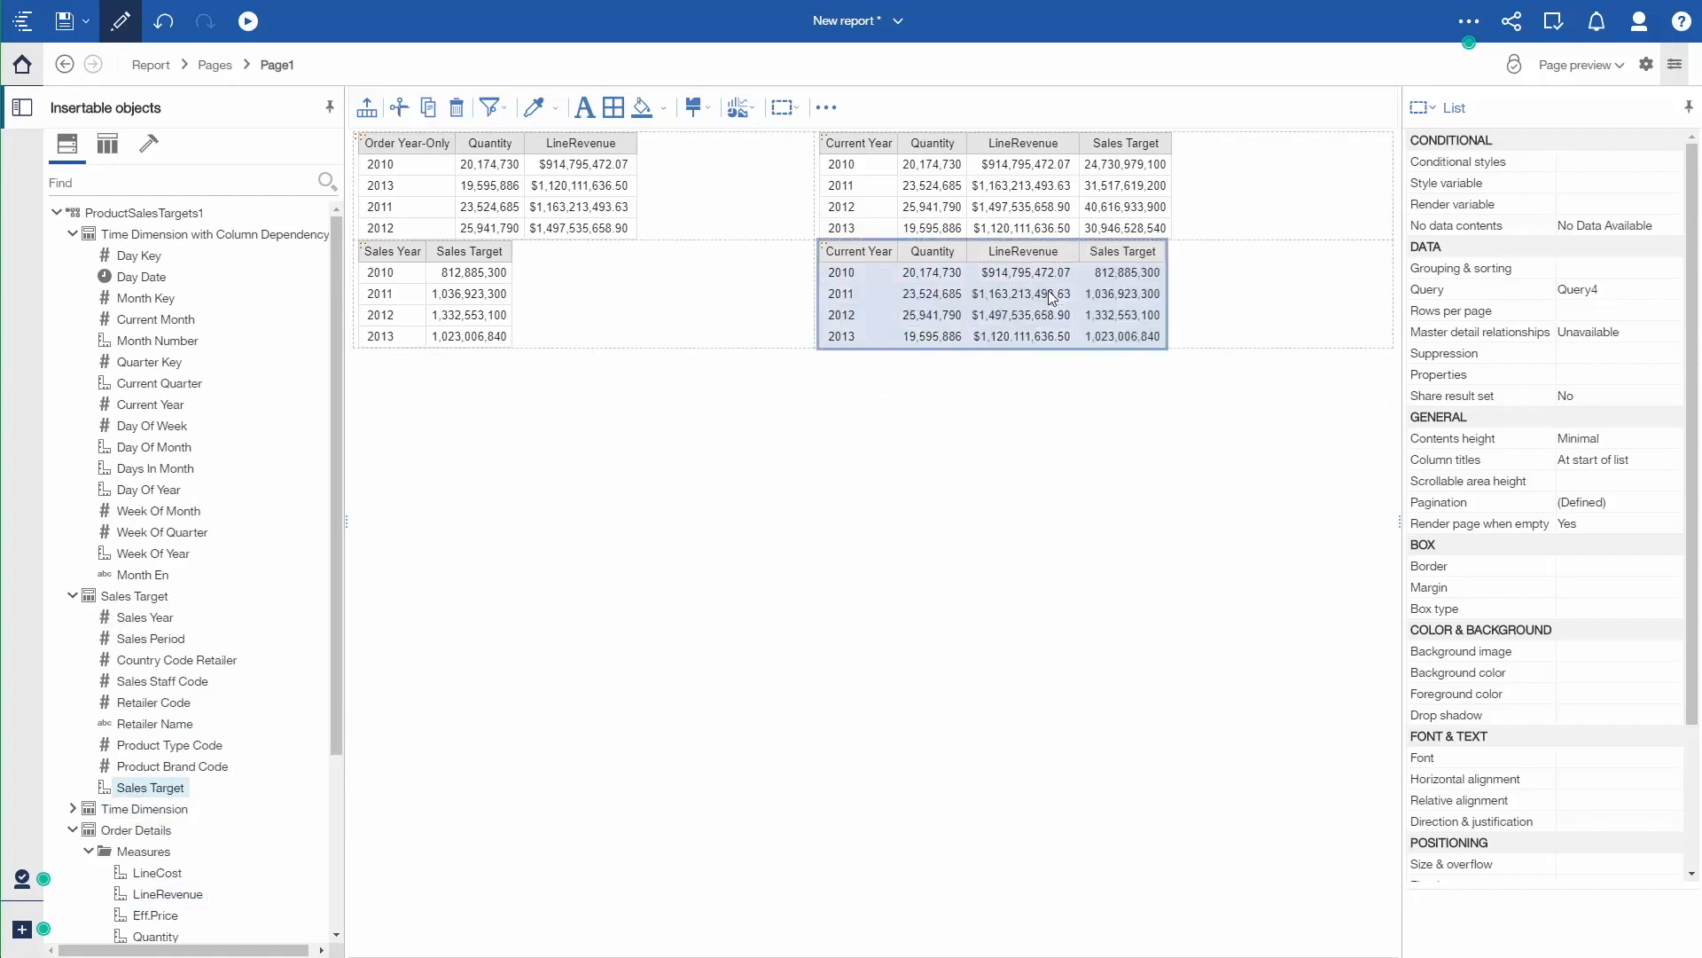
left_click(1138, 280)
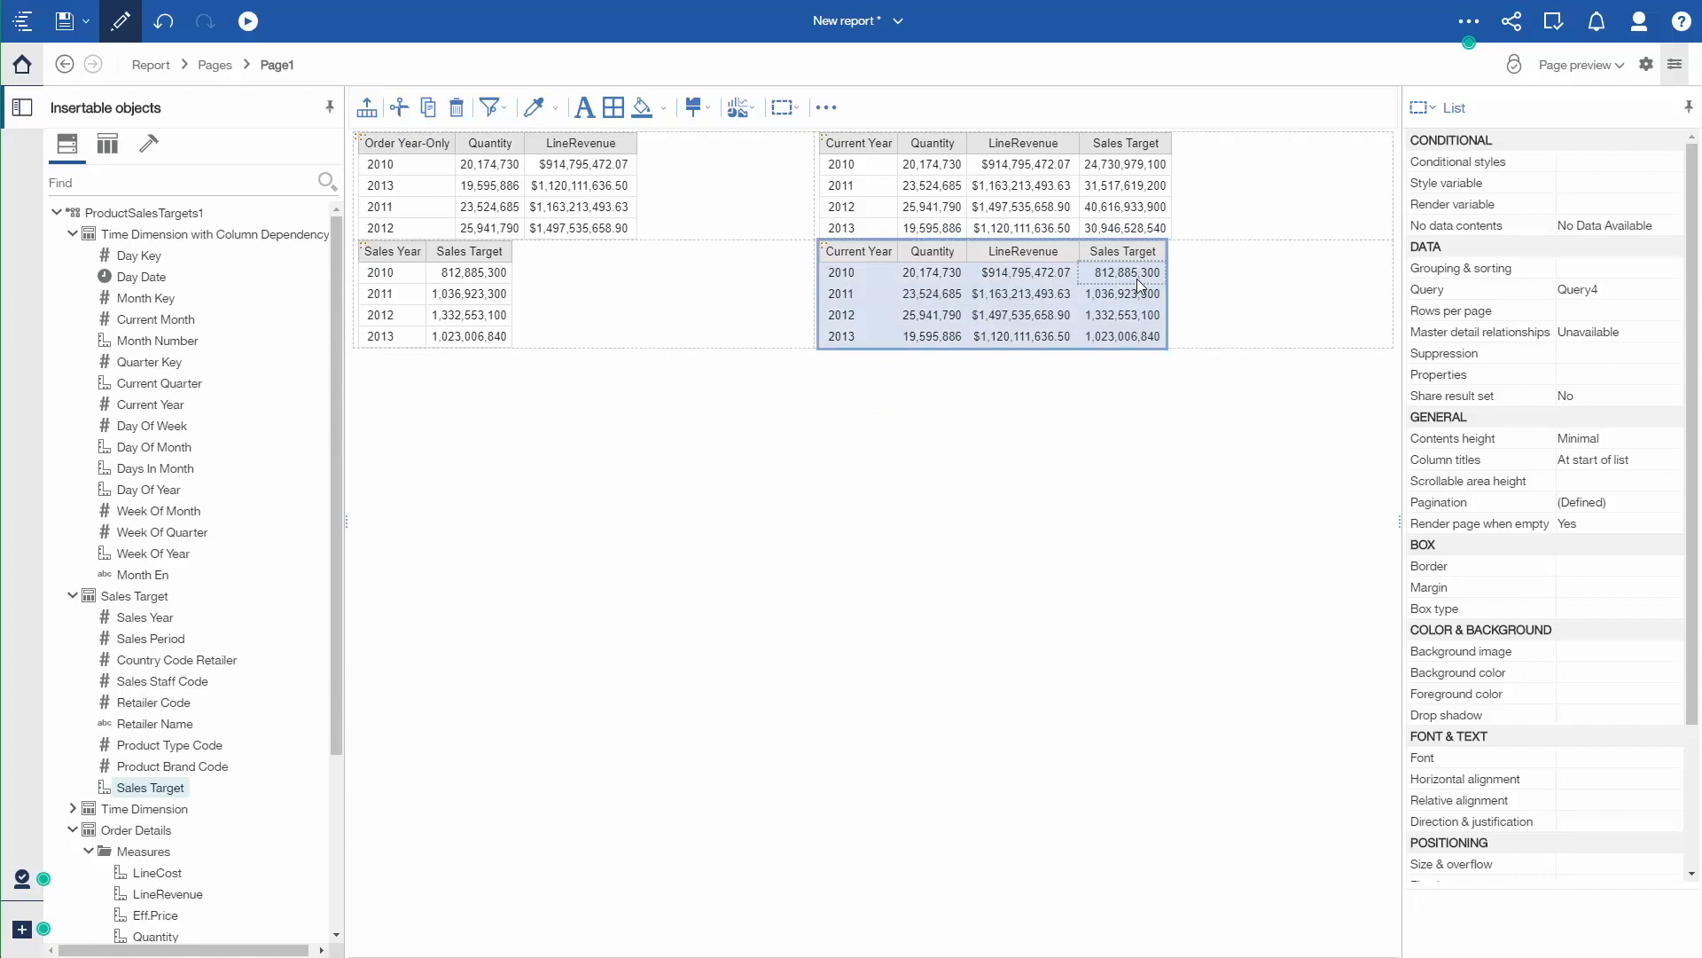